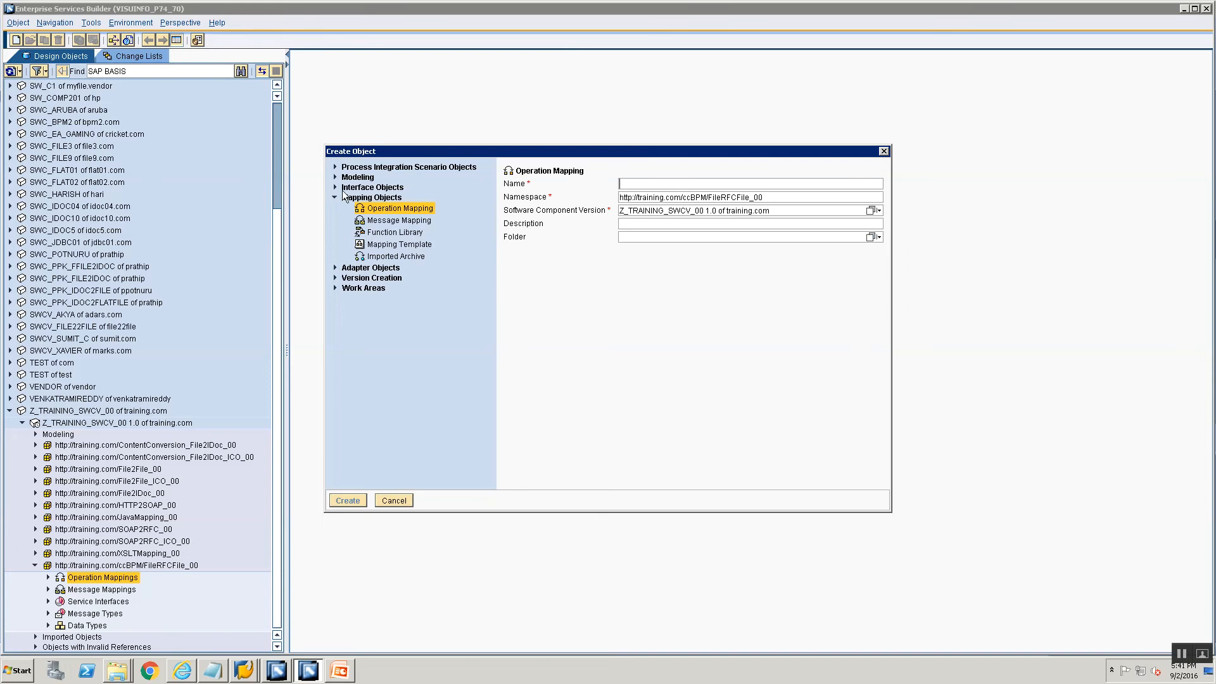
click(335, 169)
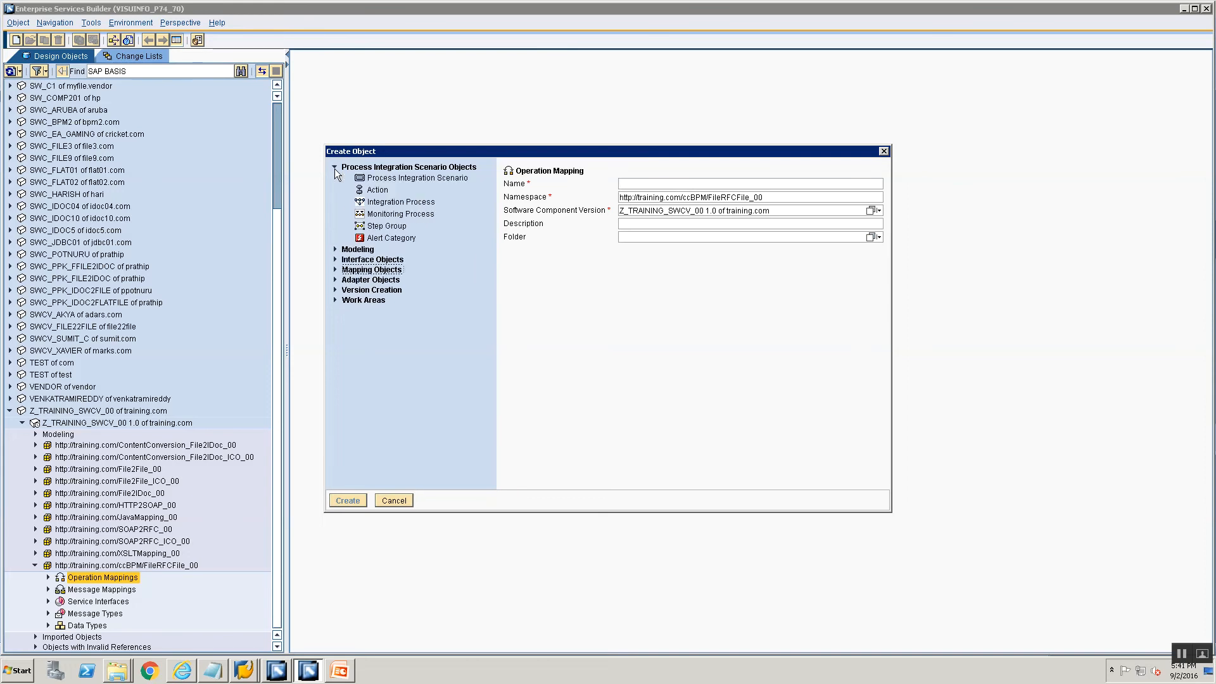
click(402, 202)
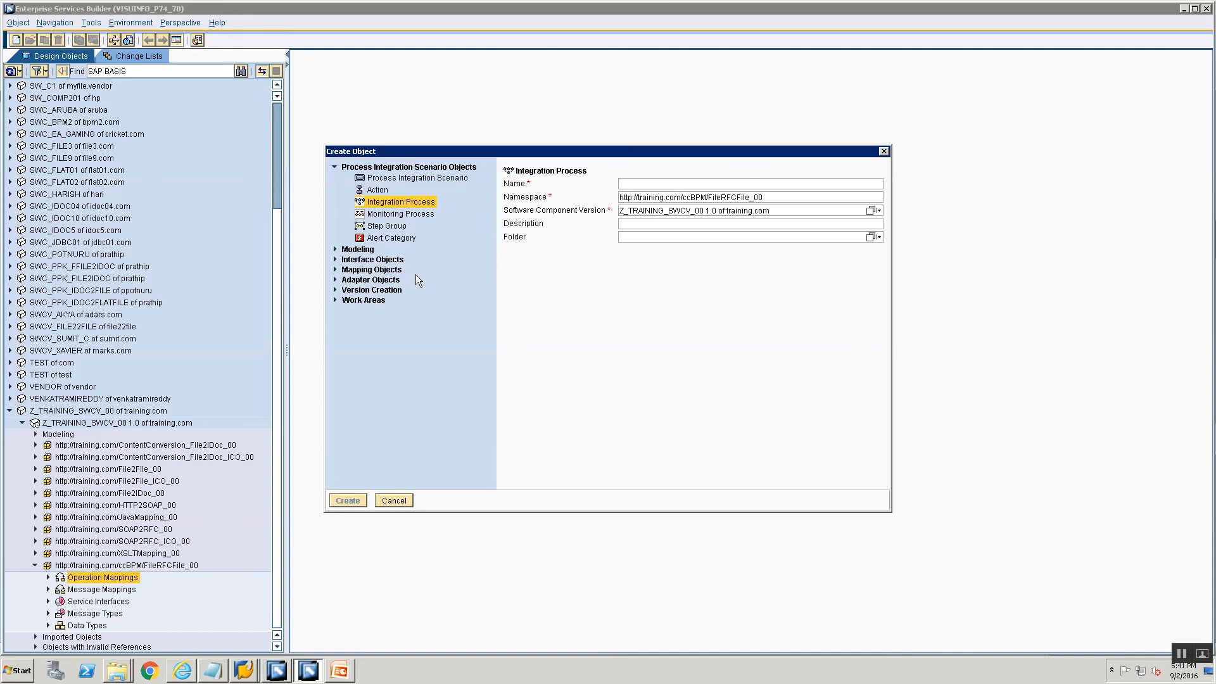
click(390, 500)
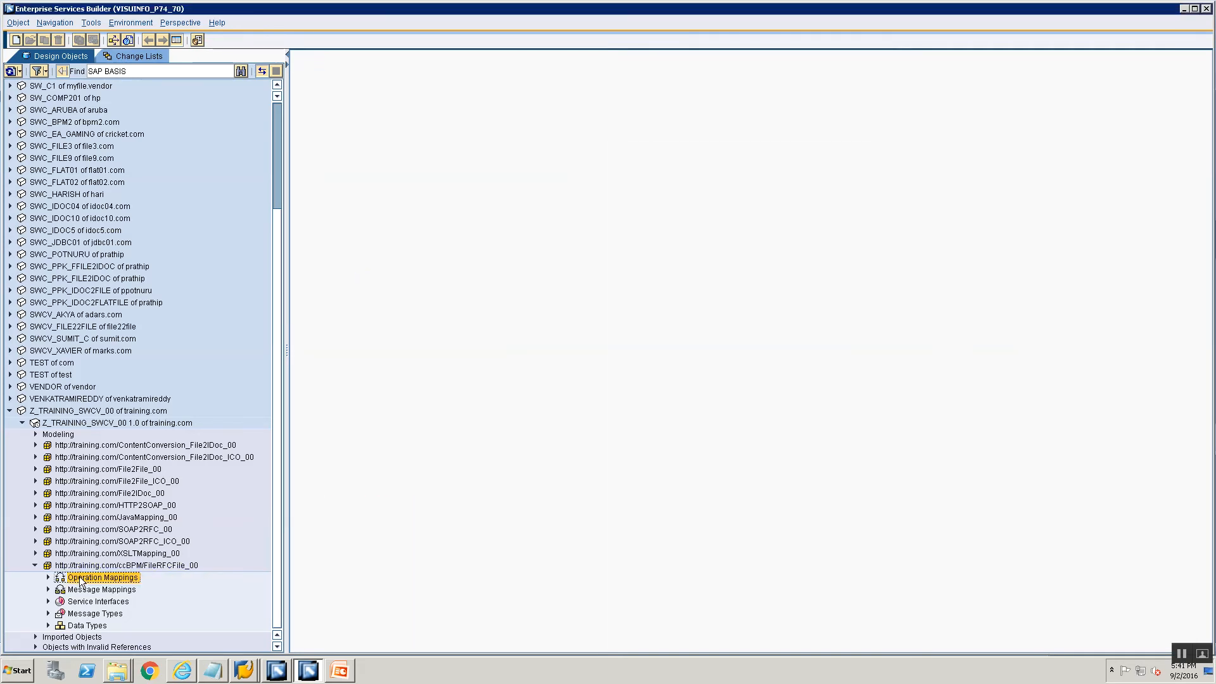
double_click(81, 580)
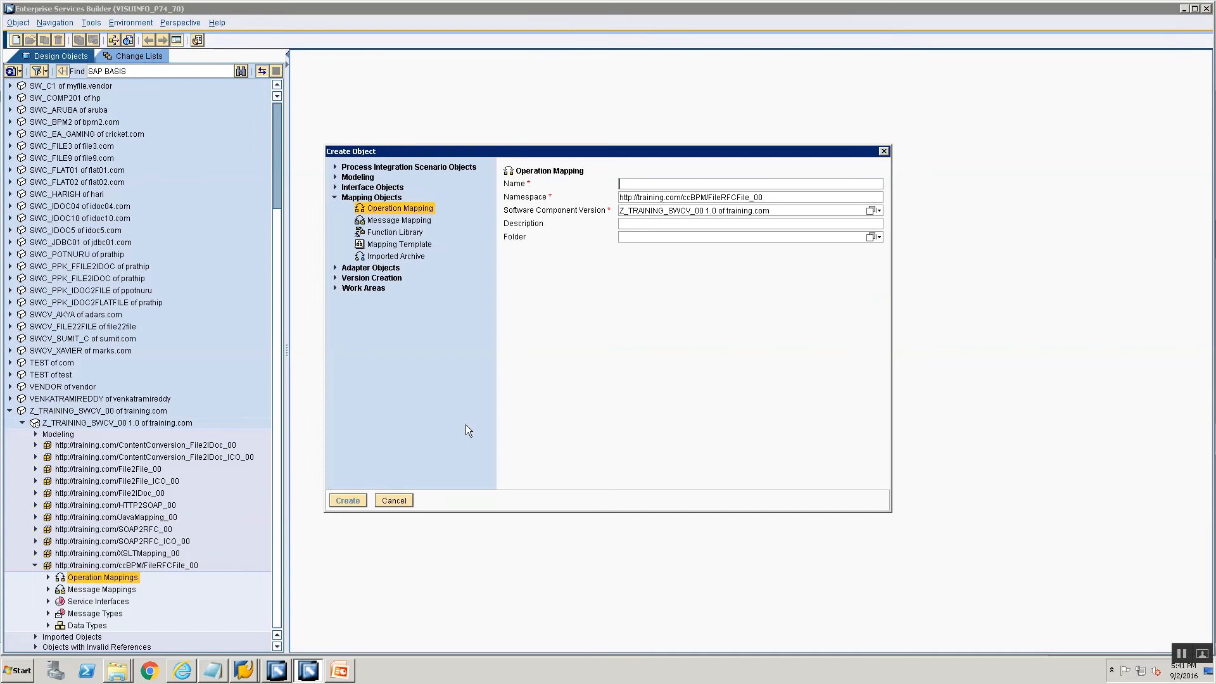
click(335, 168)
click(430, 166)
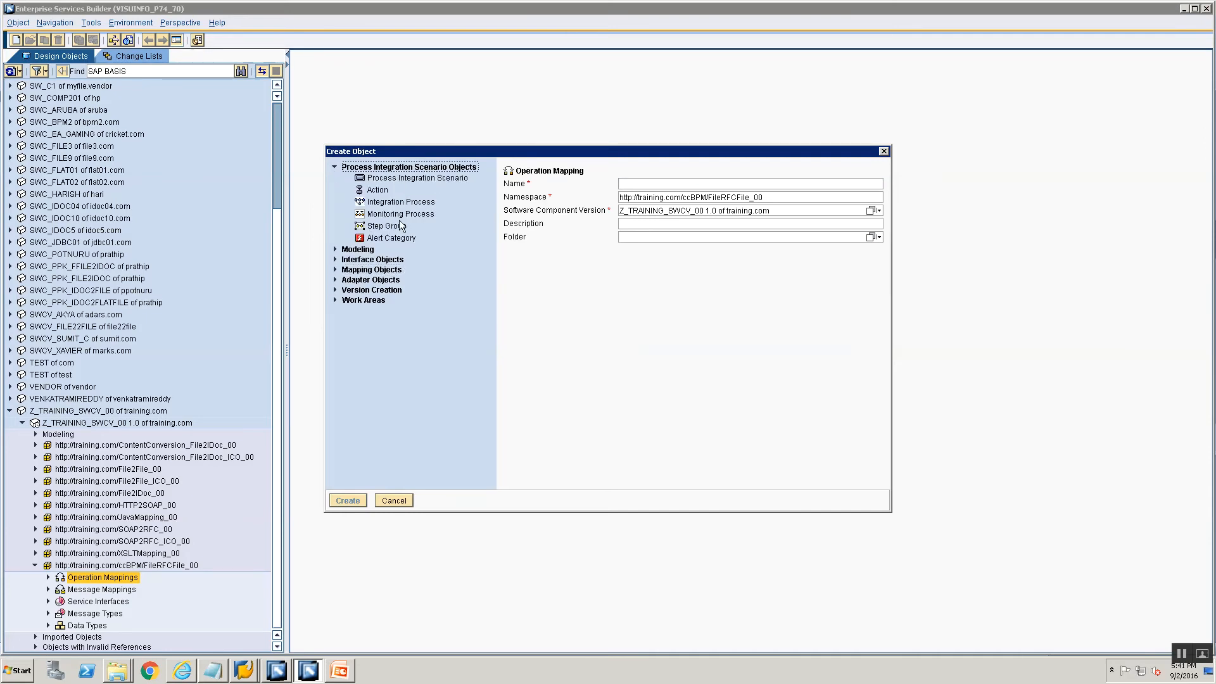
click(393, 202)
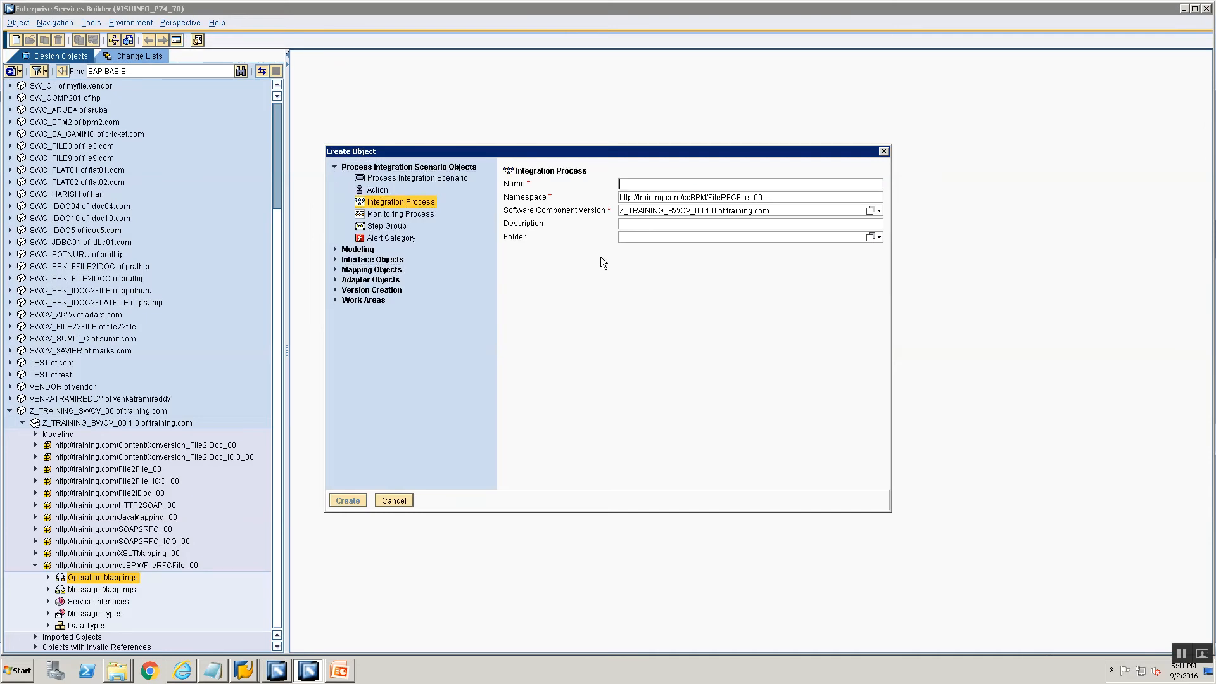
text(IP_FileRFCFile_)
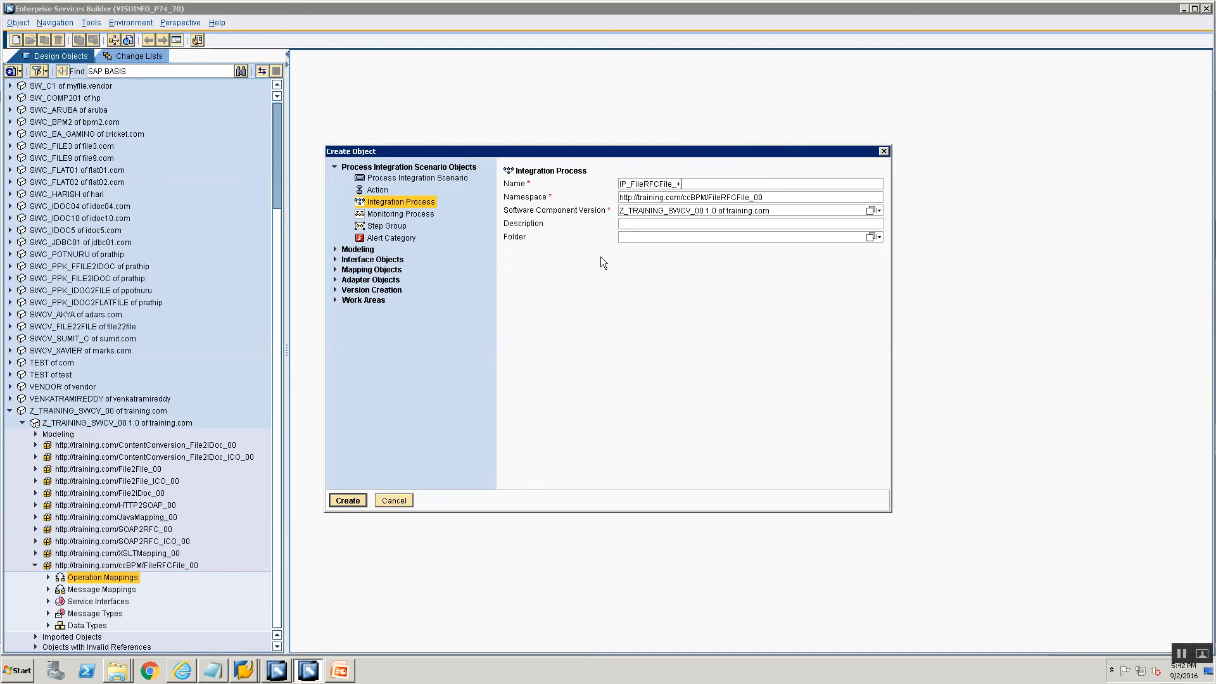
text(00)
click(341, 503)
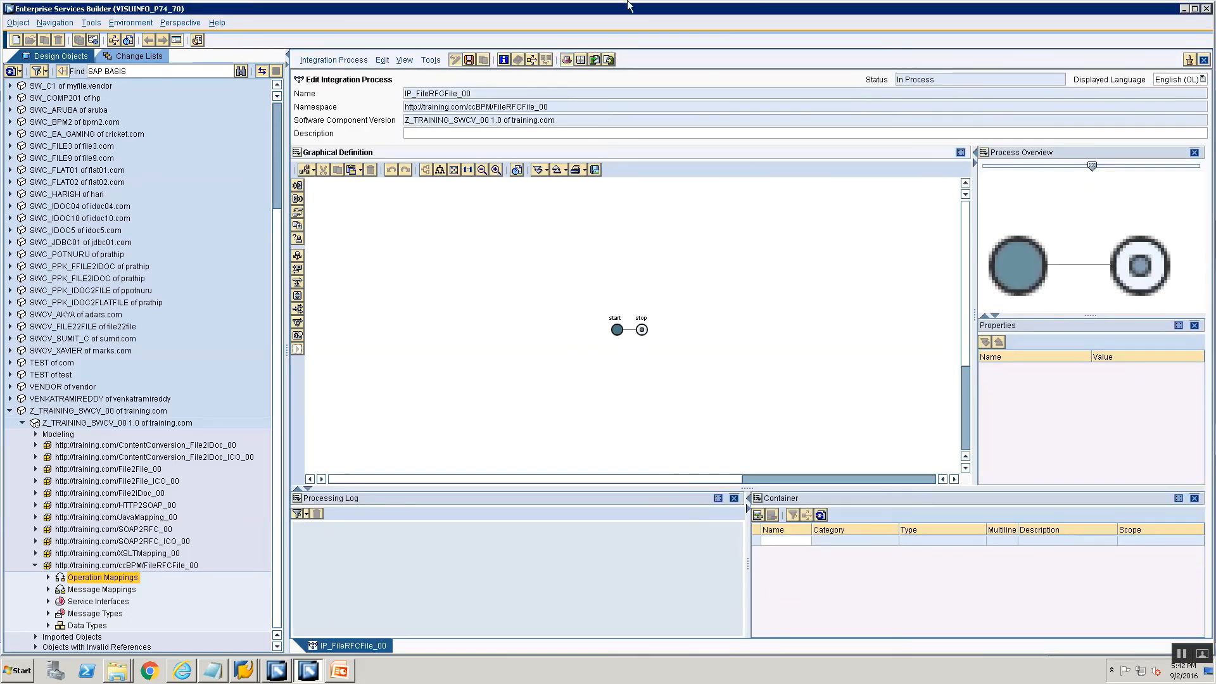
- Detach the integration process editor into its own window and maximize it
click(1190, 60)
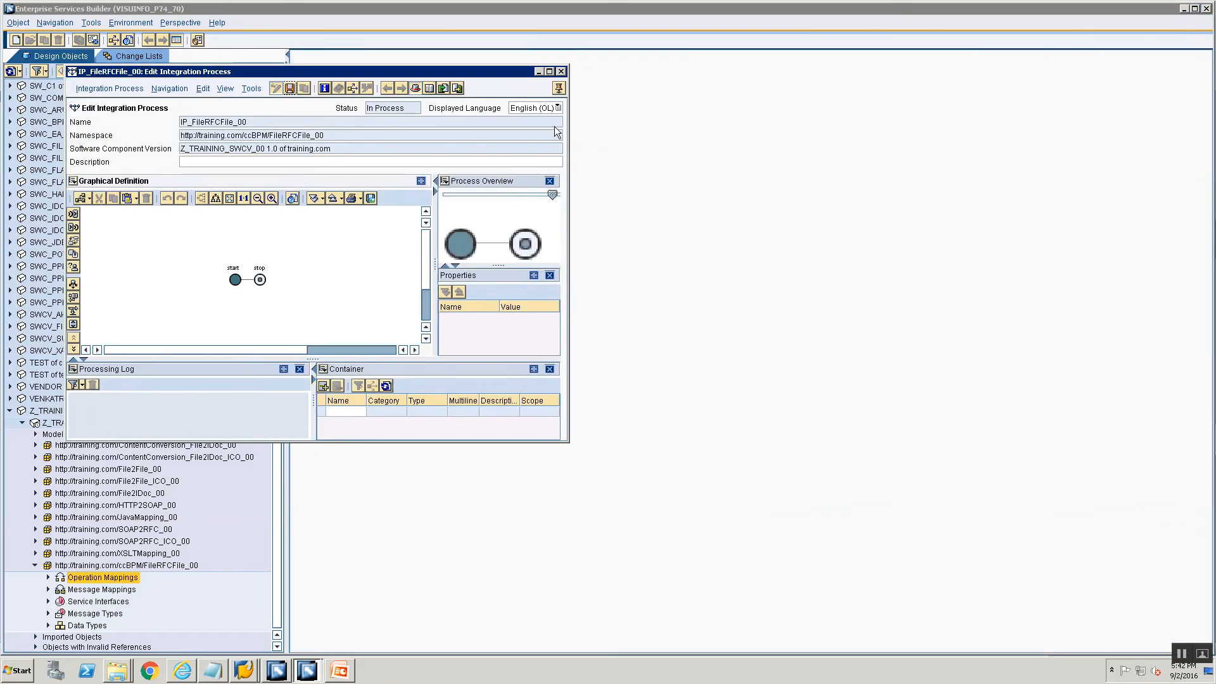
double_click(406, 70)
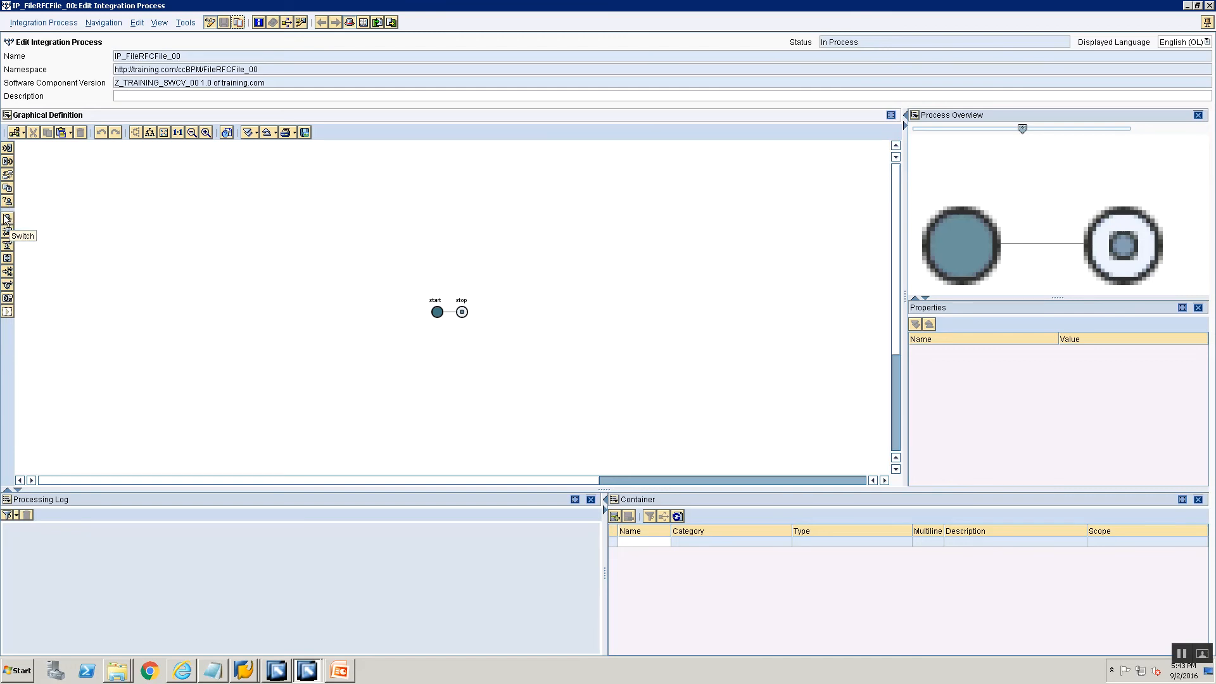
- Review the File RFC File using ccBPM – PI Flow slide in PowerPoint and return to the integration process editor
drag(5, 217, 8, 214)
drag(442, 314, 143, 223)
key(alt+Tab)
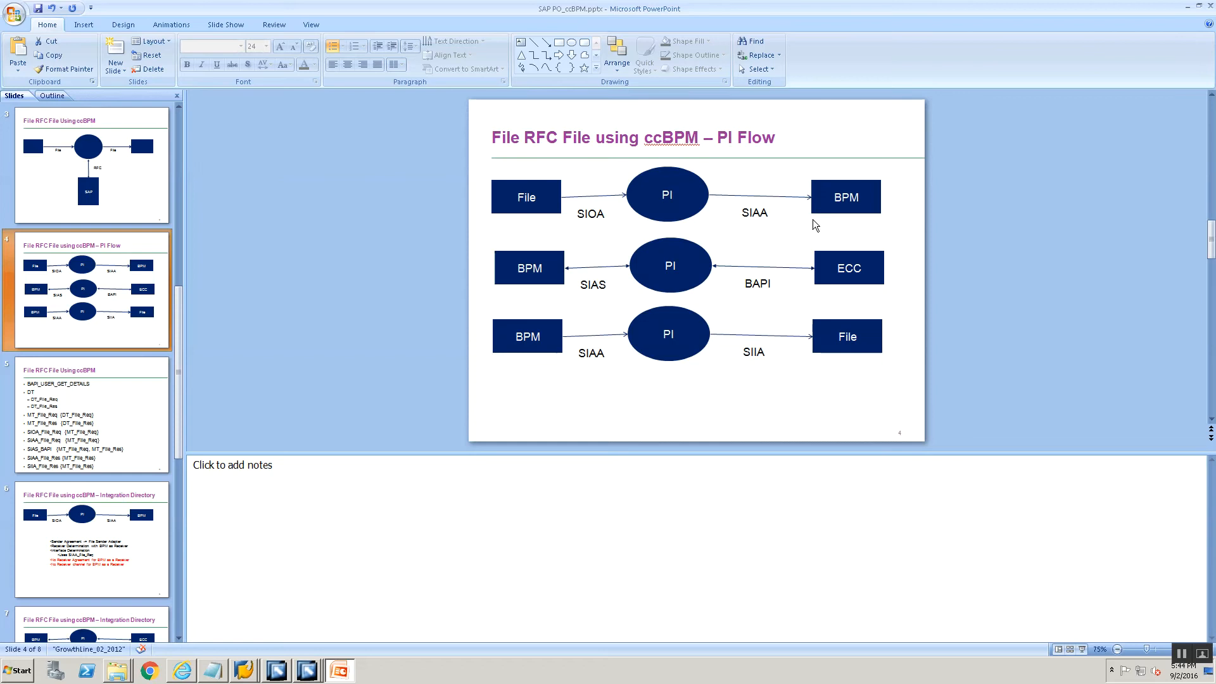
key(alt+Tab)
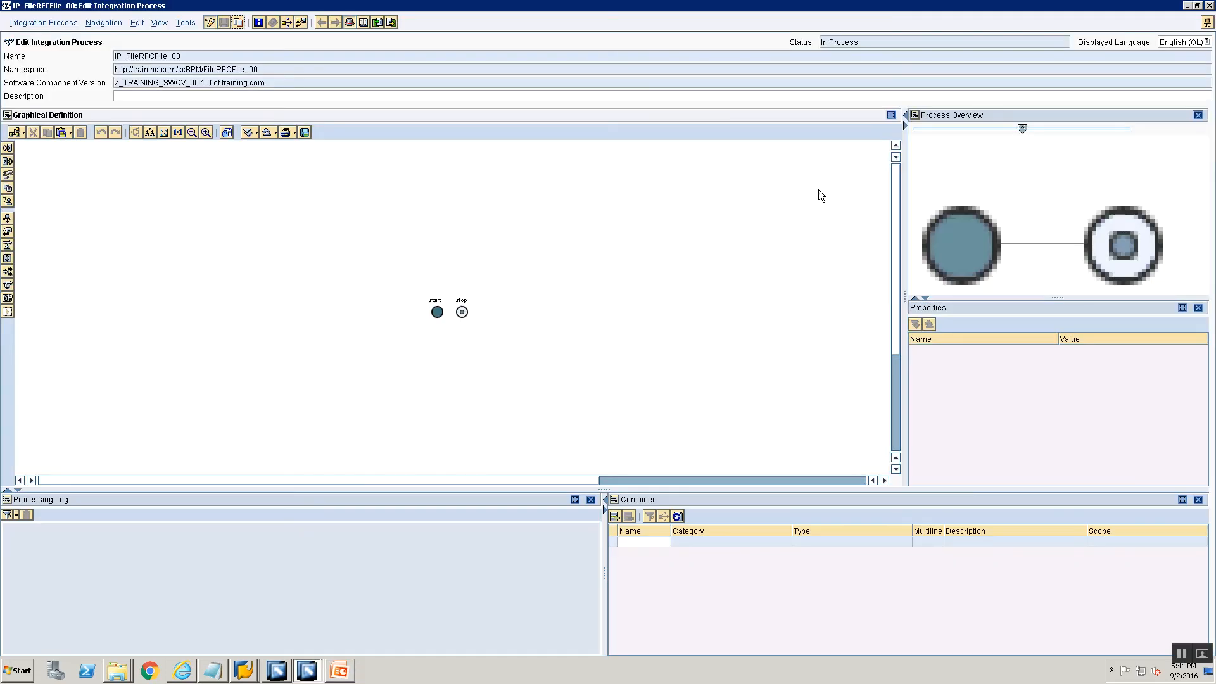
- Insert a Receive step between the start and stop nodes of the graphical definition
mouse_move(7, 148)
mouse_down()
mouse_move(55, 160)
mouse_move(5, 152)
mouse_up()
drag(149, 275, 332, 325)
drag(80, 236, 111, 295)
drag(7, 147, 405, 309)
drag(434, 312, 447, 310)
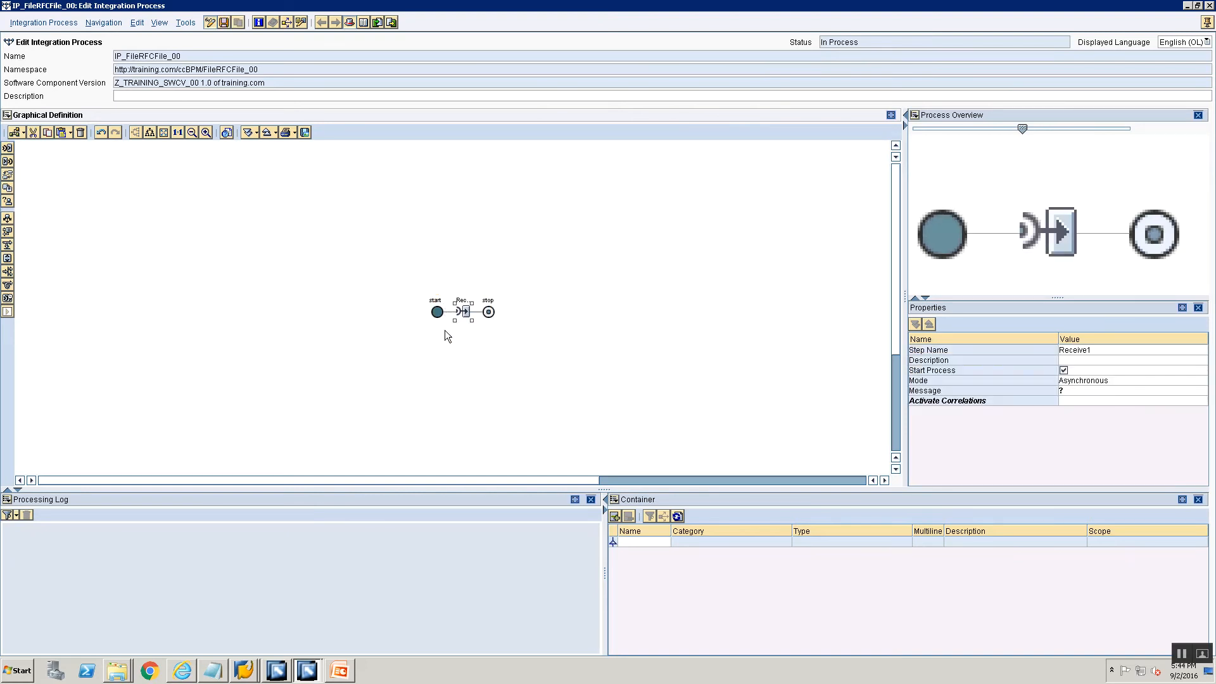
click(751, 295)
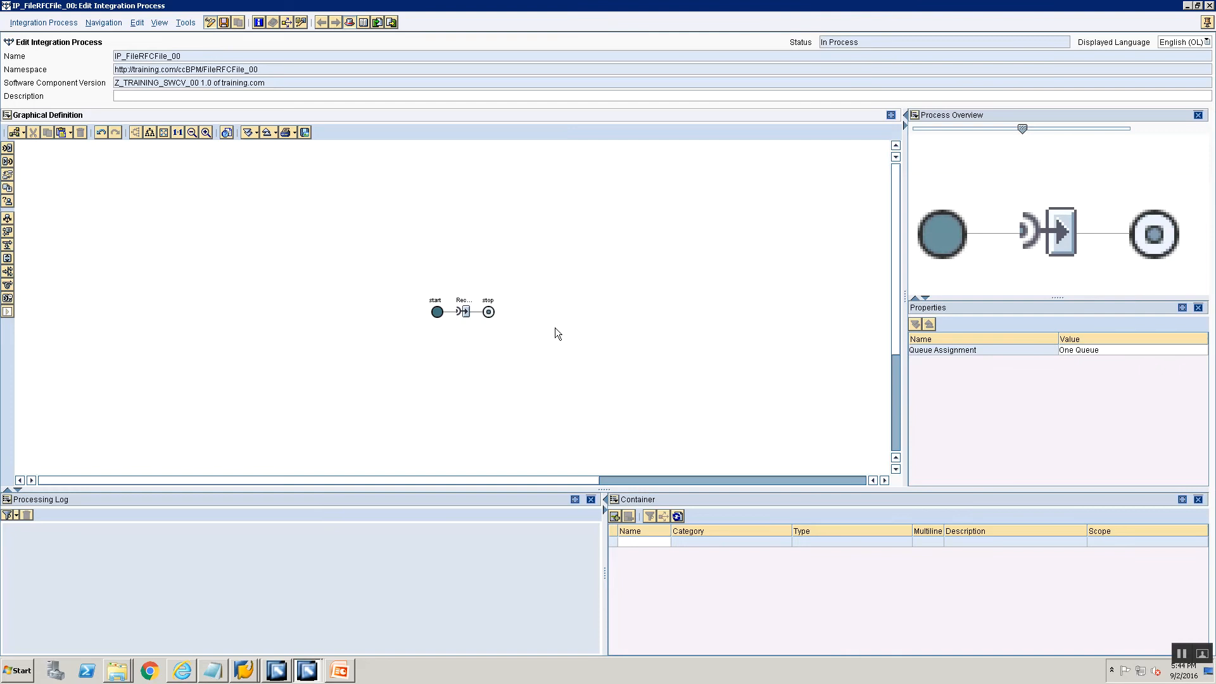
- Rename the Receive step as "Receive File Request into ccBPM"
click(466, 312)
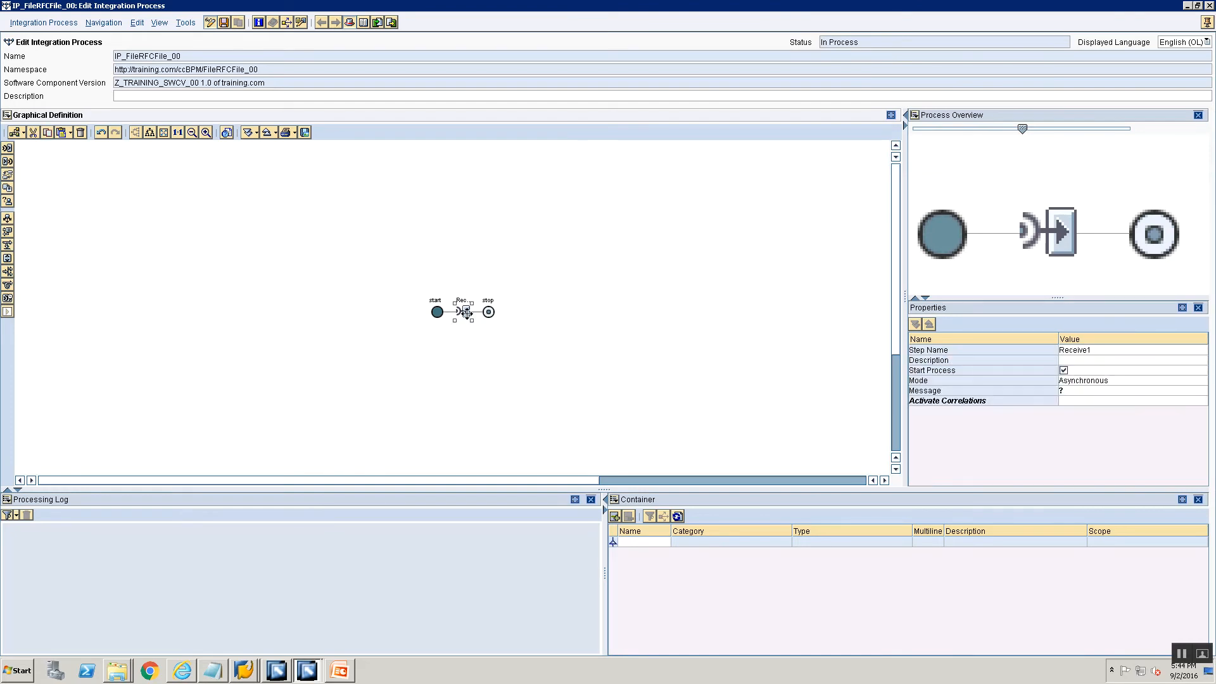
click(1133, 350)
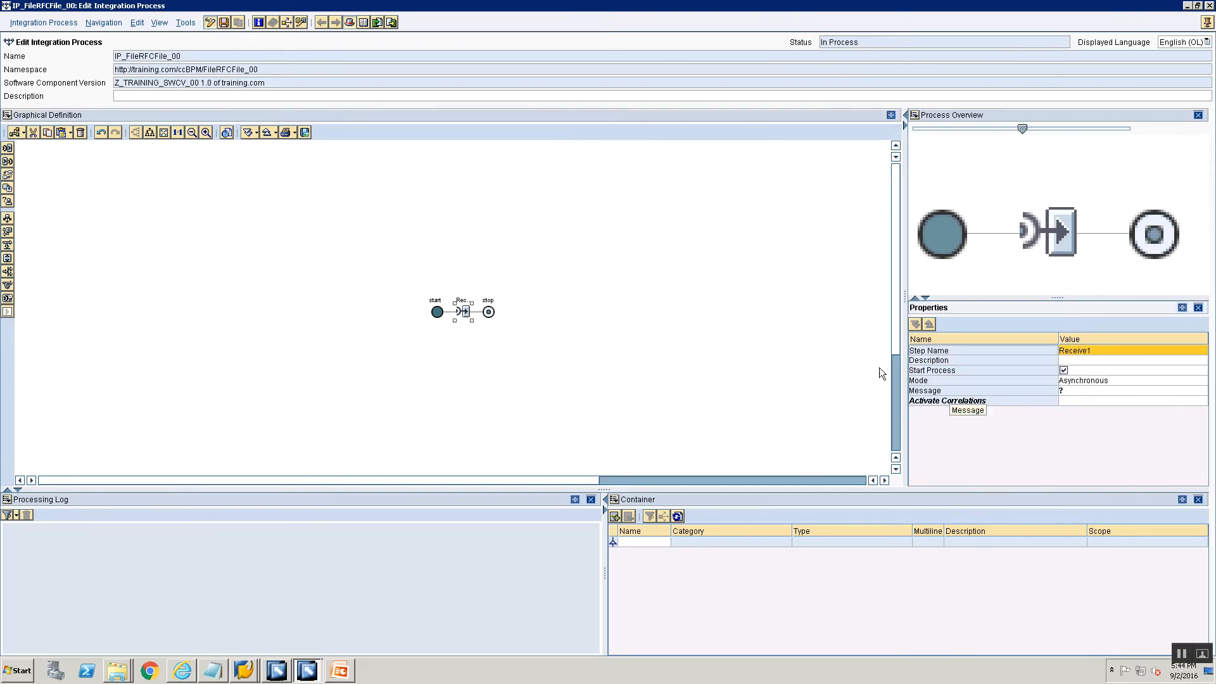
click(740, 364)
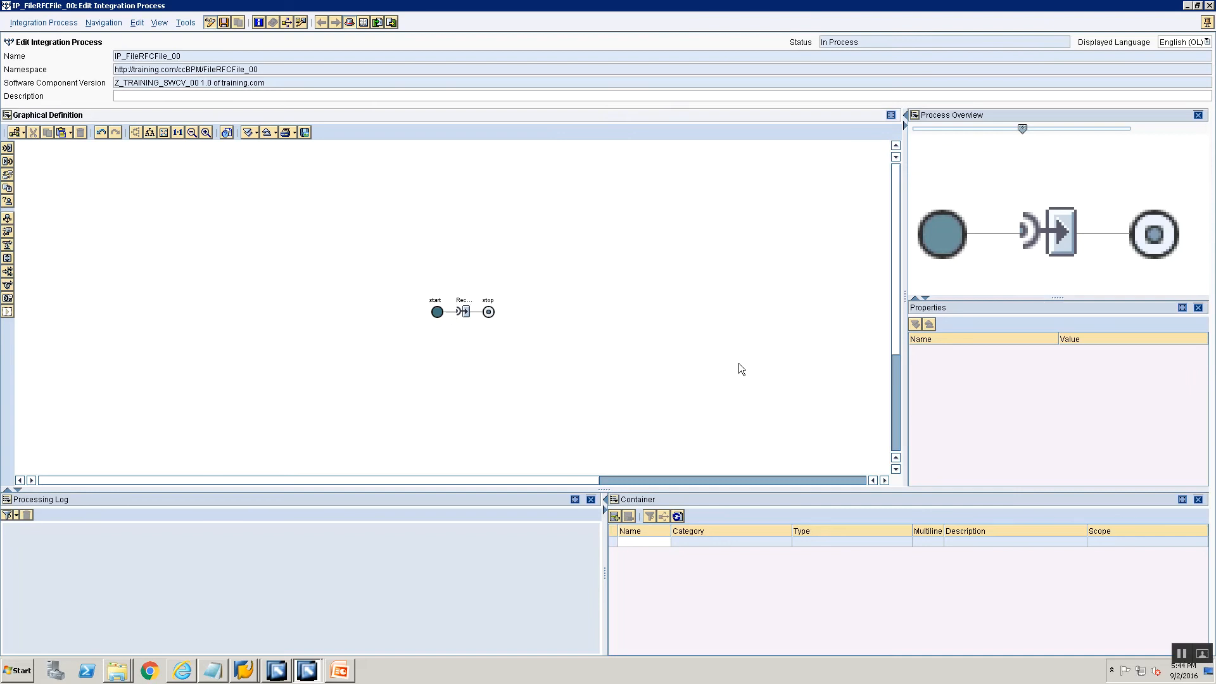
click(465, 311)
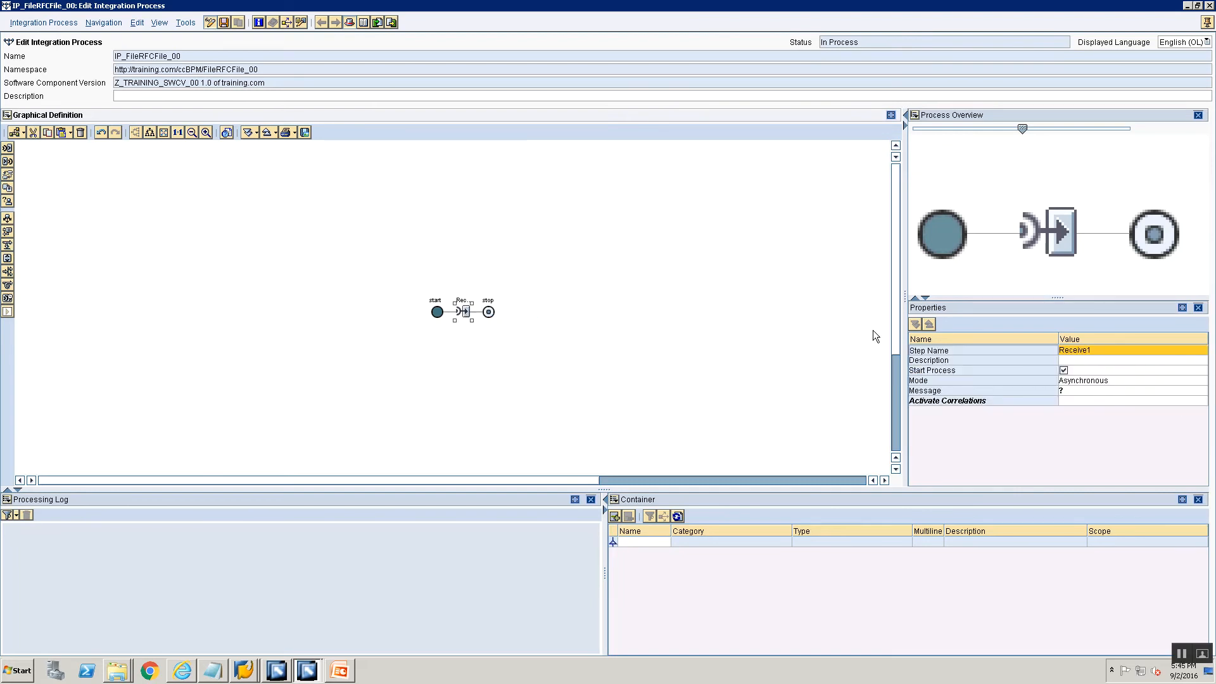
click(1135, 351)
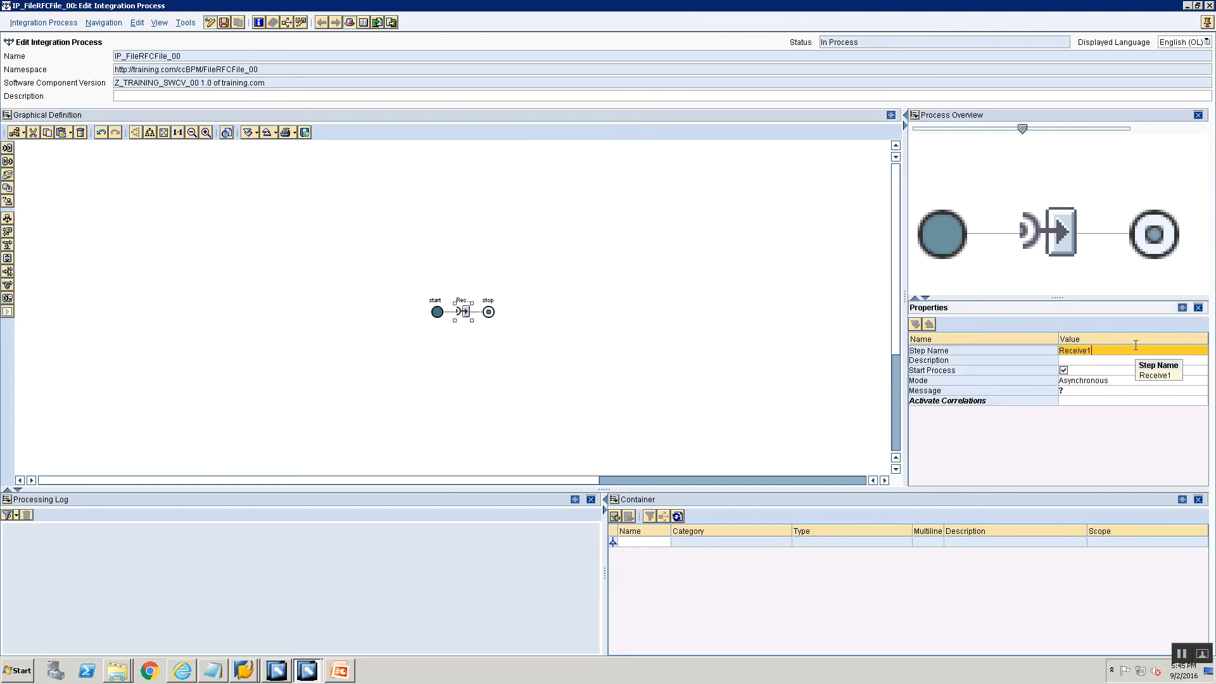
key(ctrl+a)
key(BackSpace)
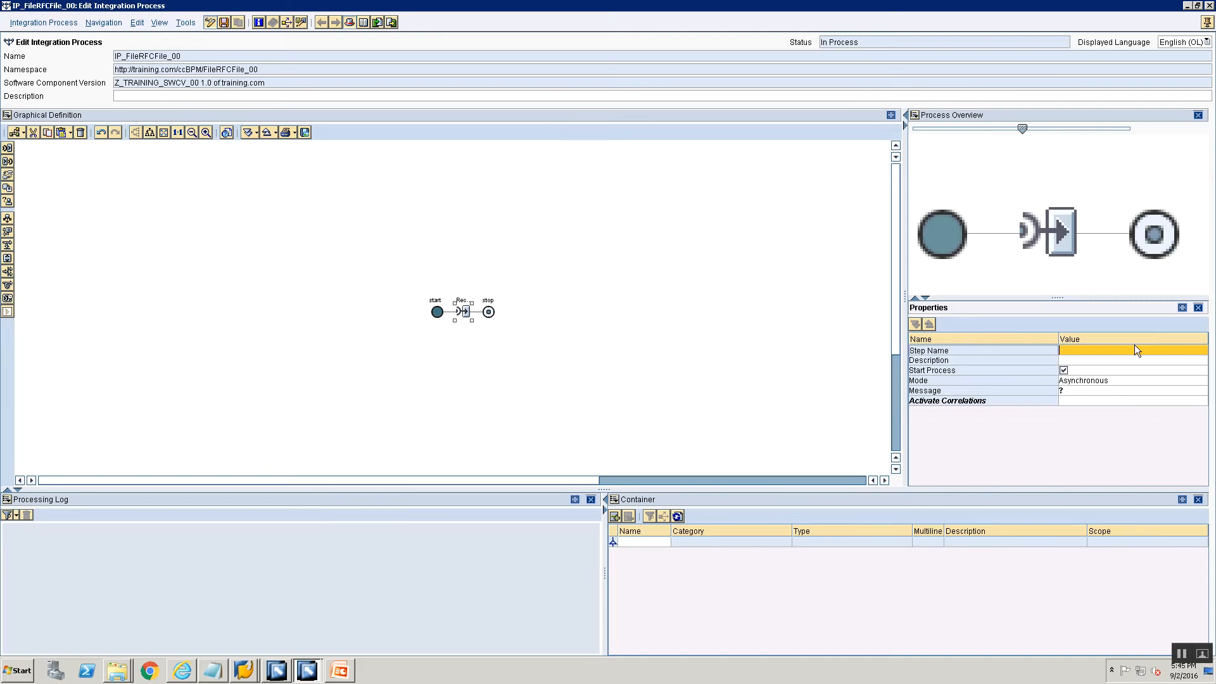
text(Receive File Request into ccBPM)
key(Return)
click(1093, 361)
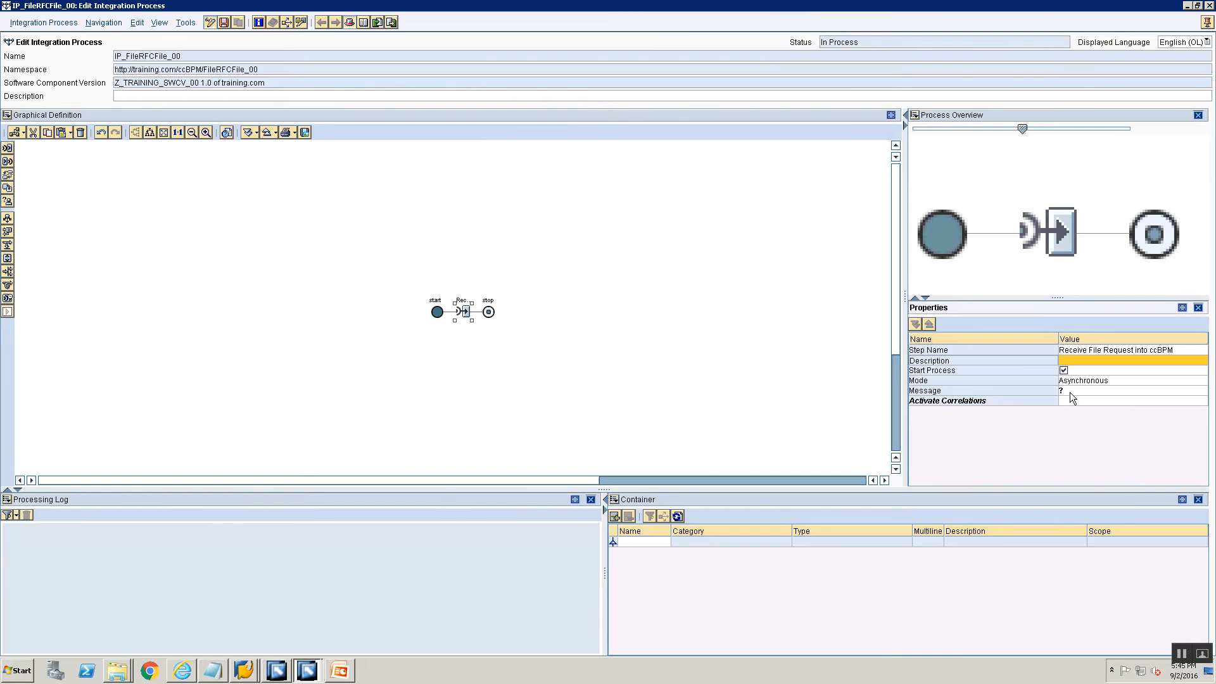
click(1070, 393)
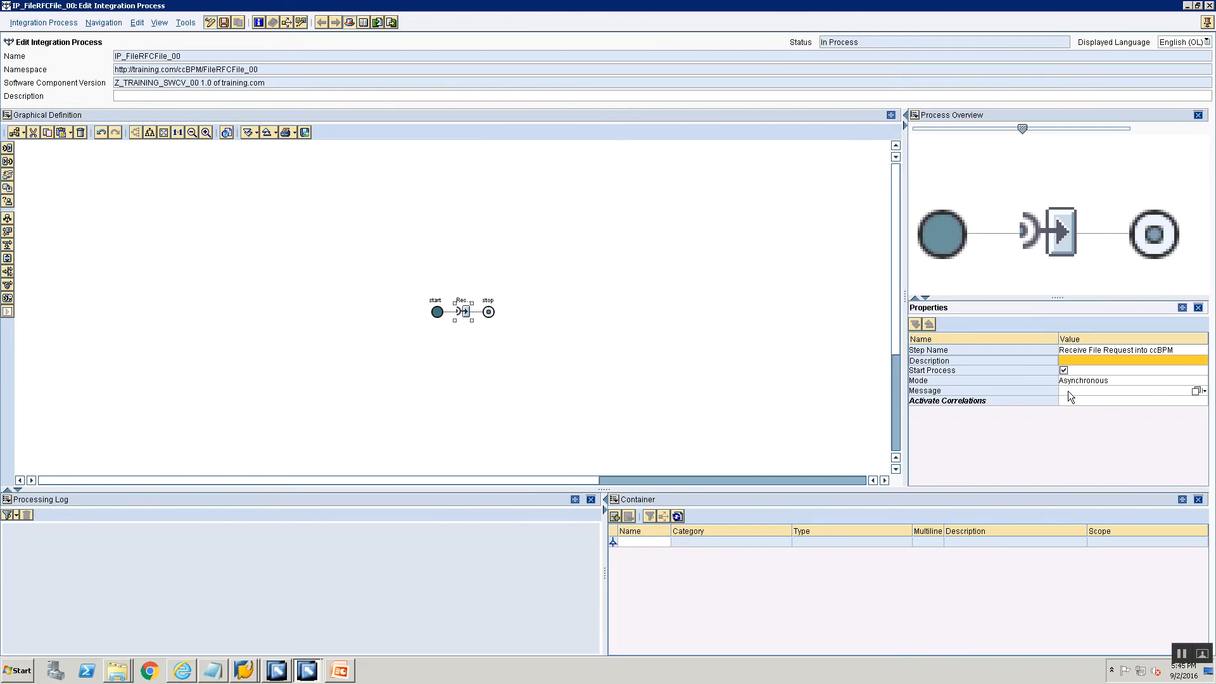
click(1196, 391)
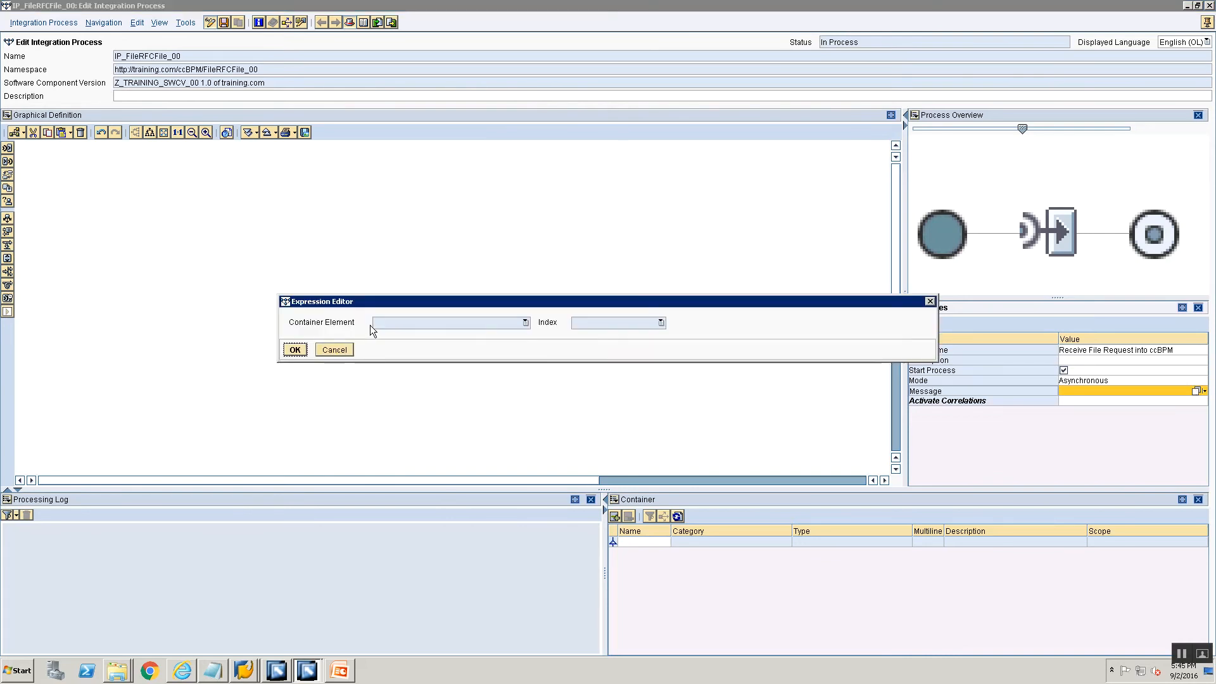
click(325, 353)
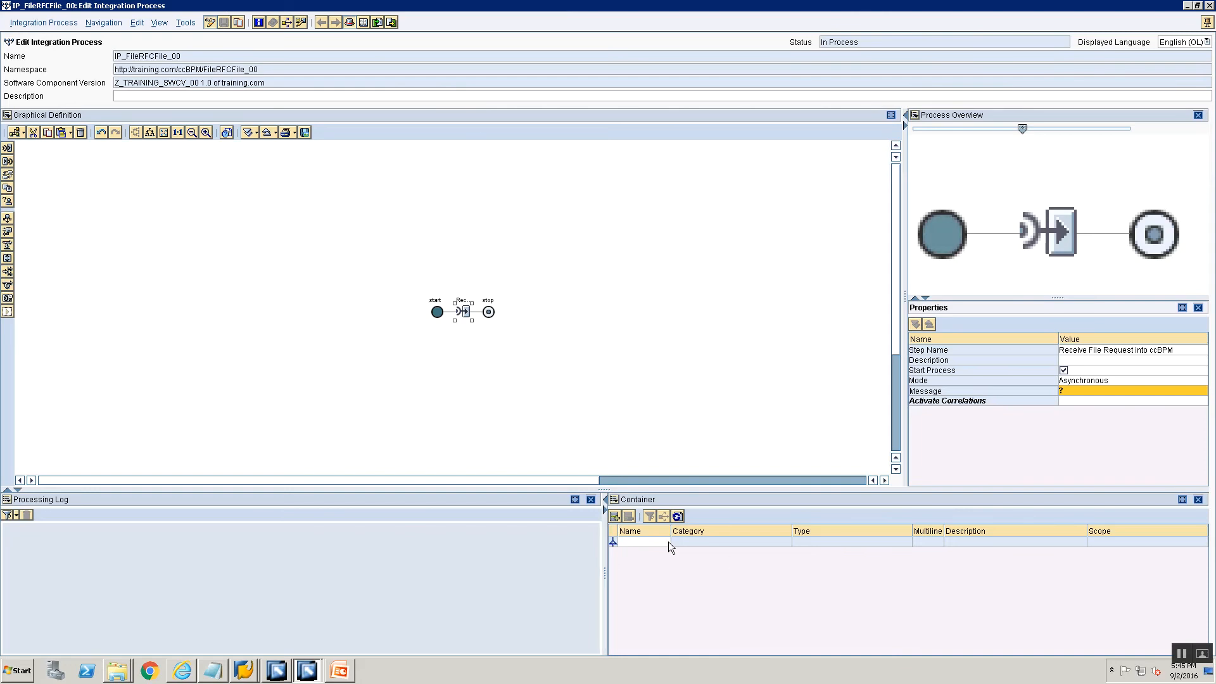
- Give the Container area more room by closing the Processing Log, and add a container element named receiveFileReq
click(591, 500)
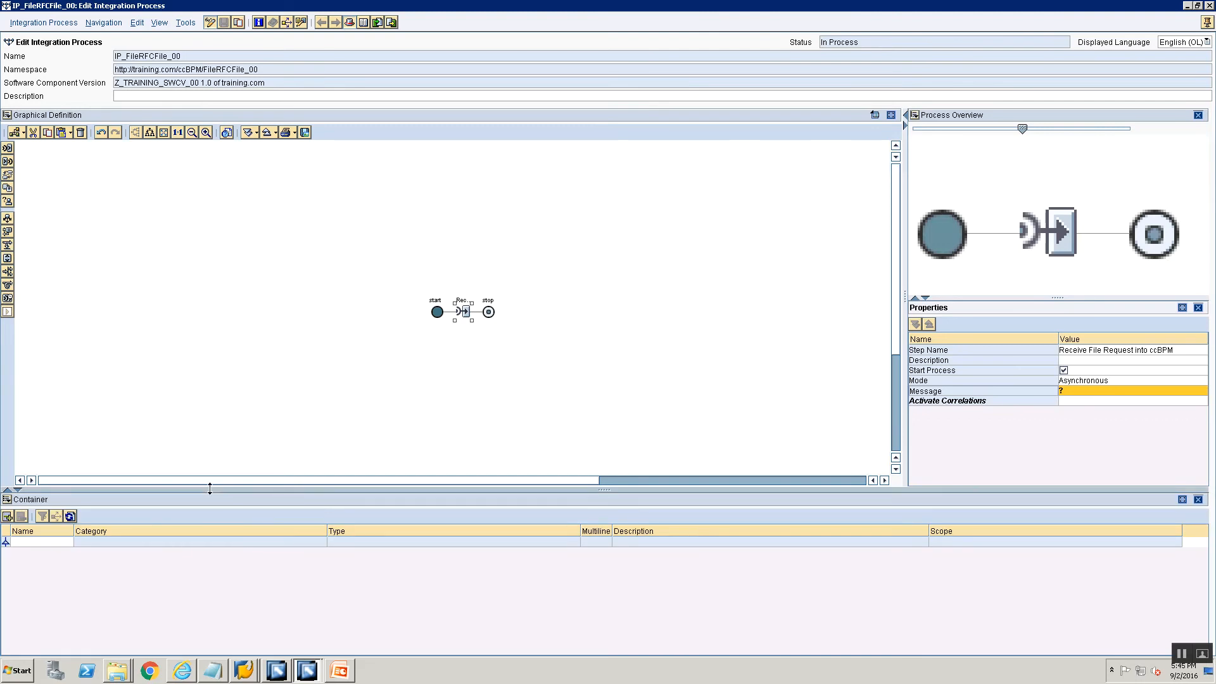
drag(214, 489, 228, 362)
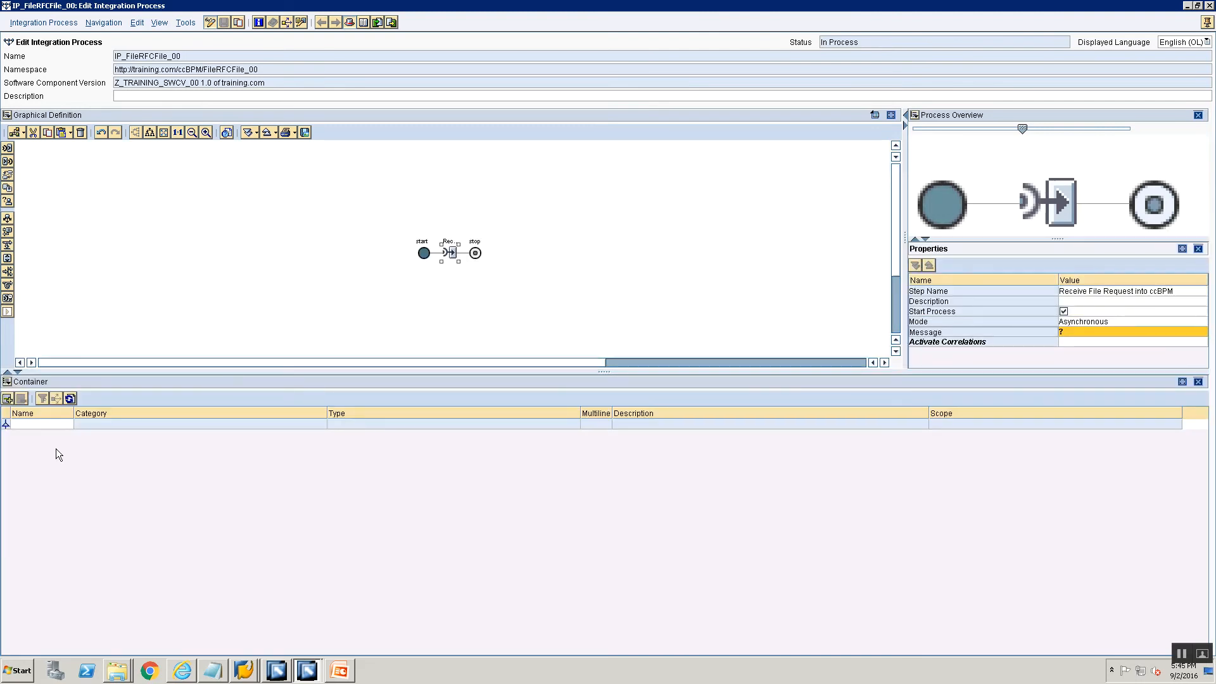
click(58, 423)
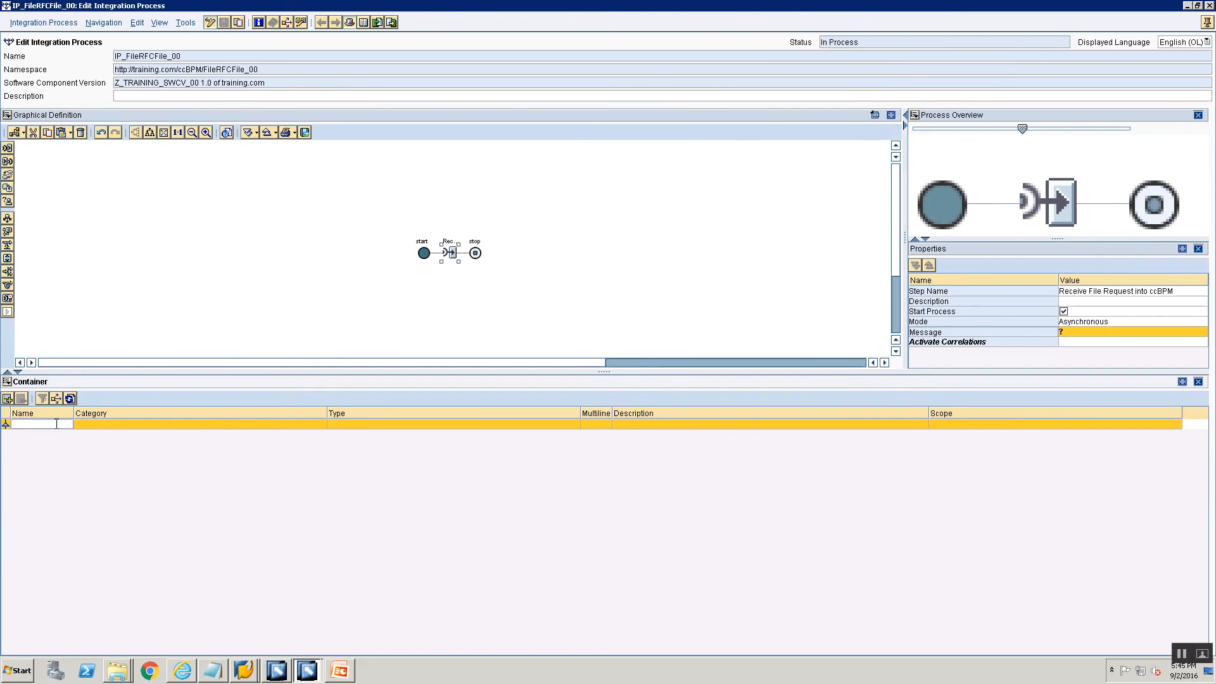
text(receiveFileReq)
key(Return)
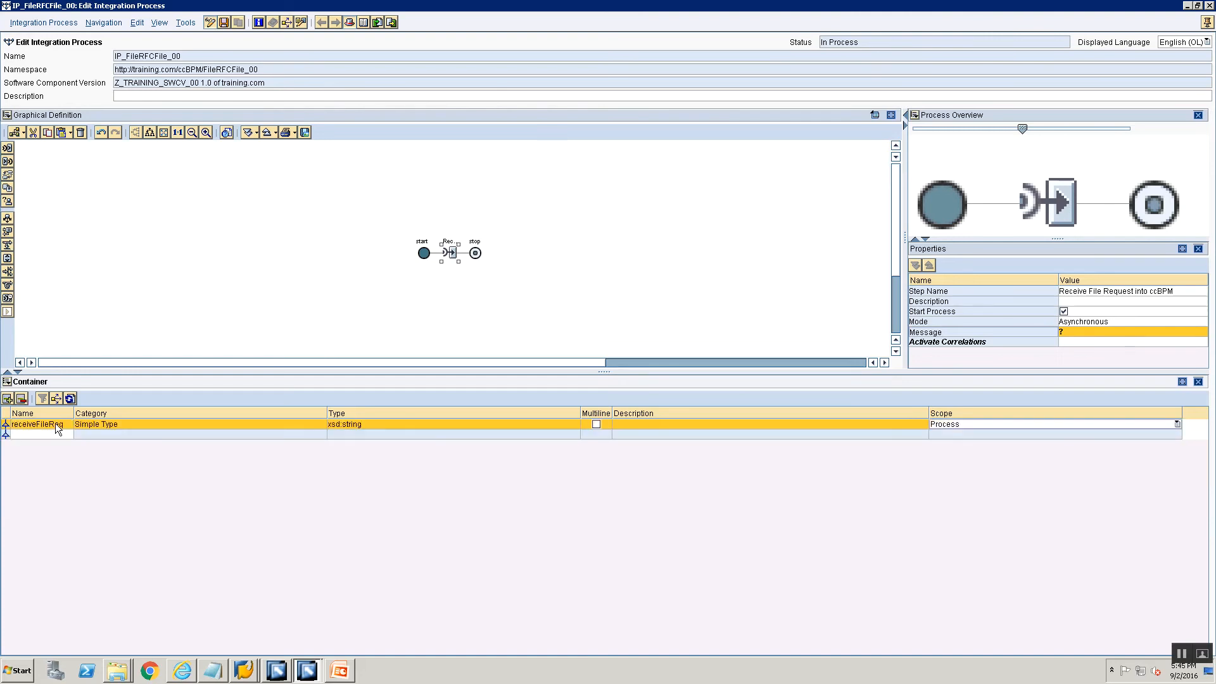
- Rename the new container element as FileRequest and set its category to Abstract Interface
double_click(57, 424)
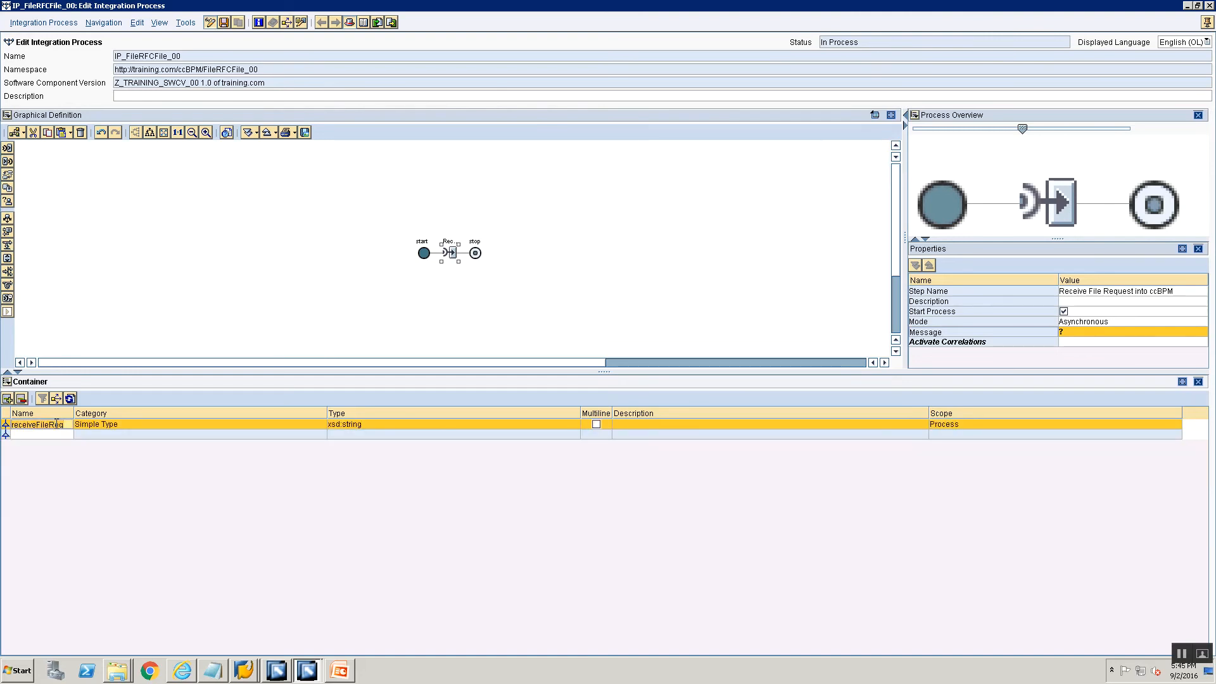
text(FileRequest)
click(92, 431)
click(92, 427)
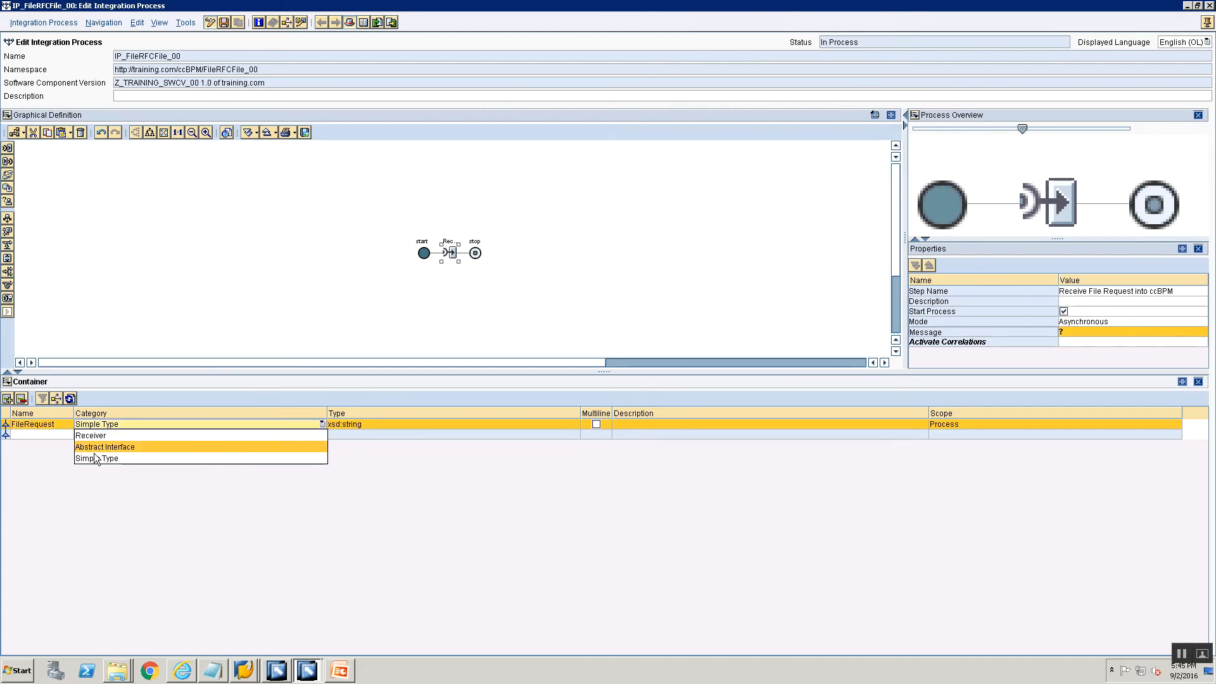
click(95, 450)
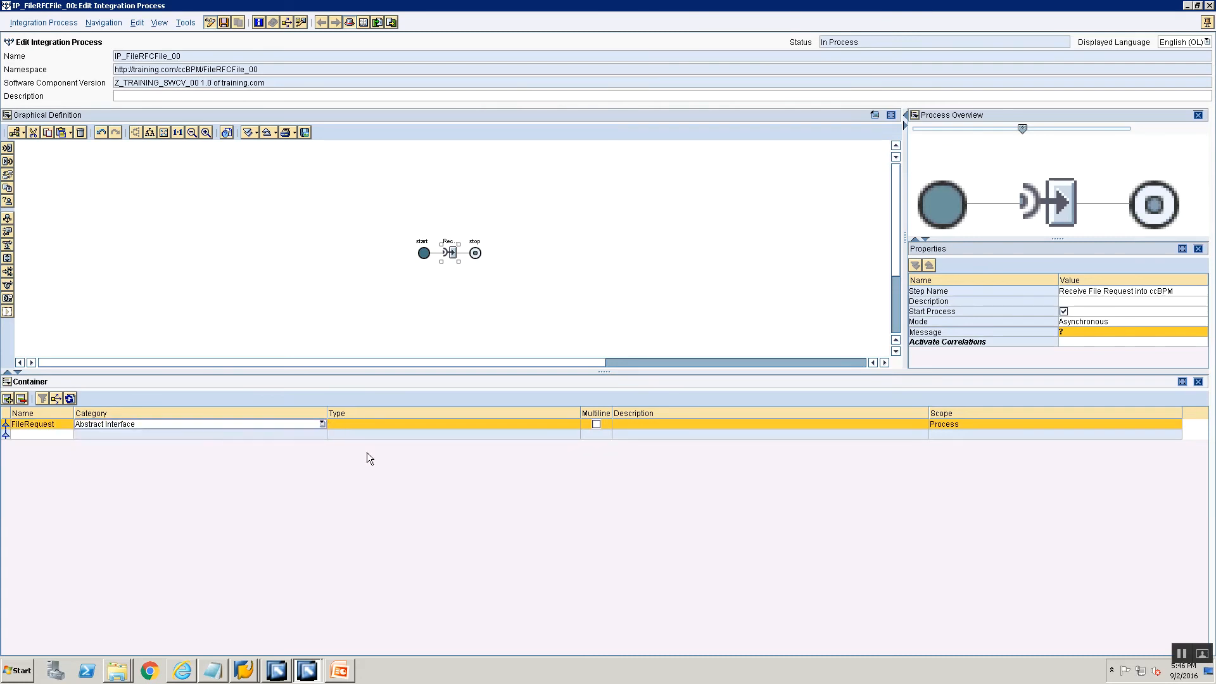
- Assign the abstract interface SIAA_FileReq as the type of the FileRequest container element
click(480, 433)
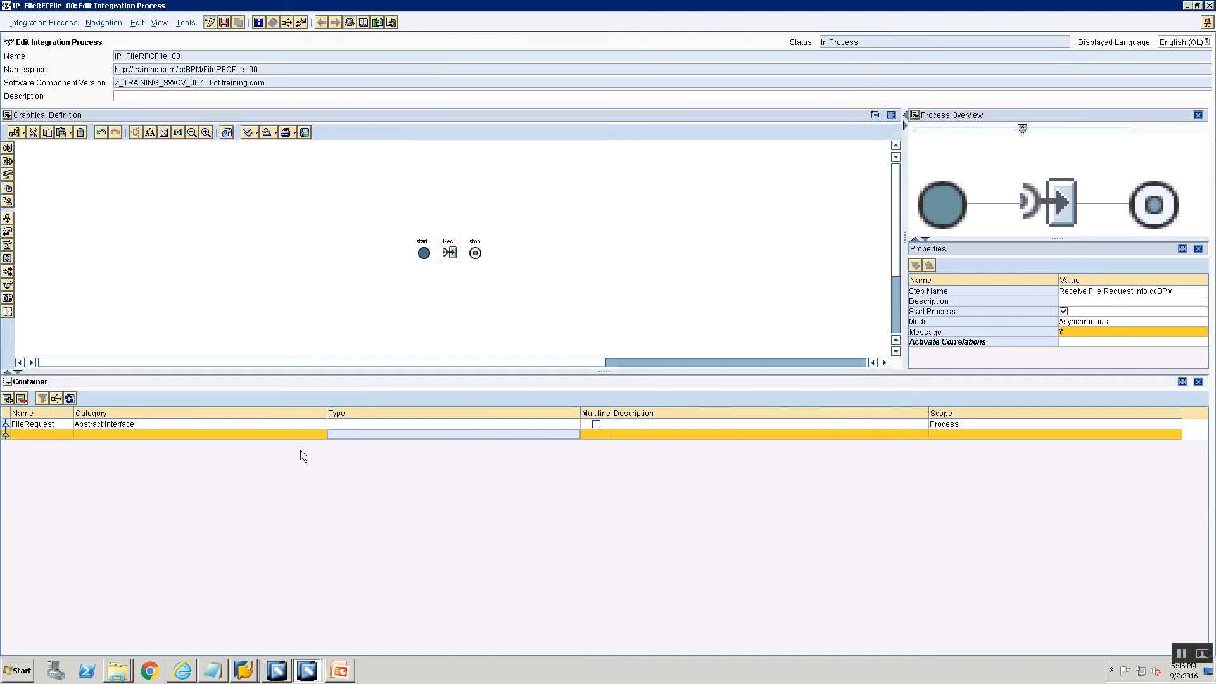
click(543, 424)
click(570, 425)
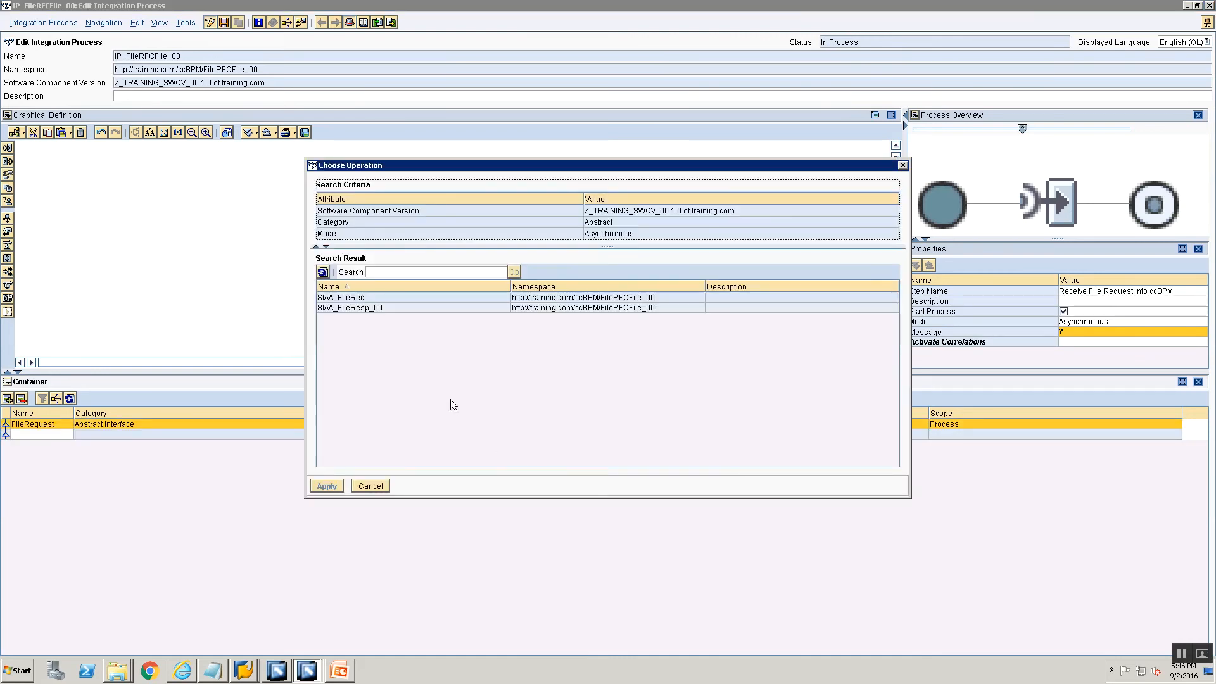
click(366, 301)
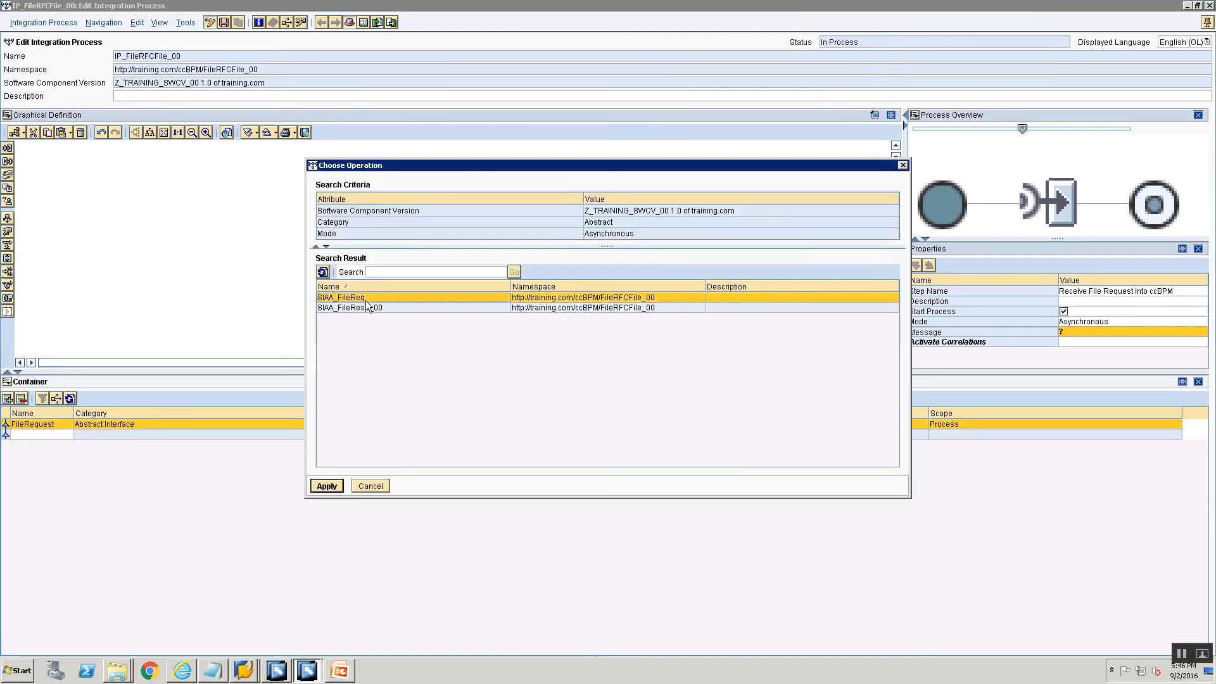
click(327, 486)
- Add a second container element named FileResponse and set its category to Abstract Interface
click(40, 434)
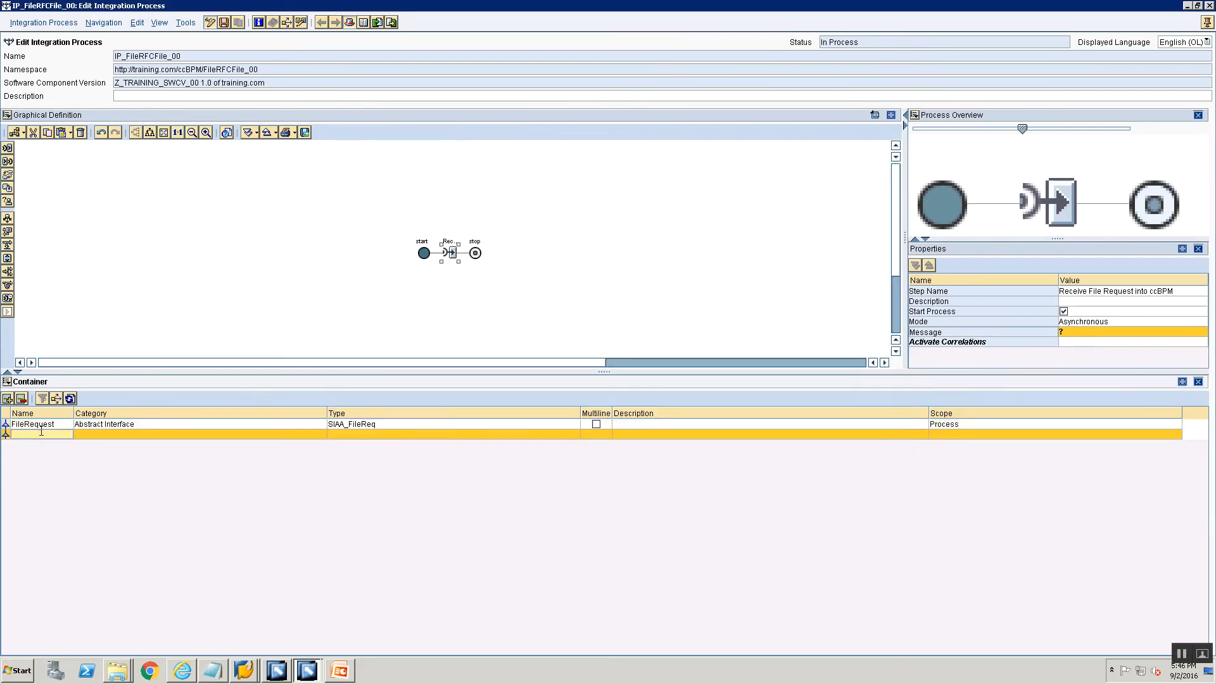
text(FileResponse)
click(94, 431)
click(95, 434)
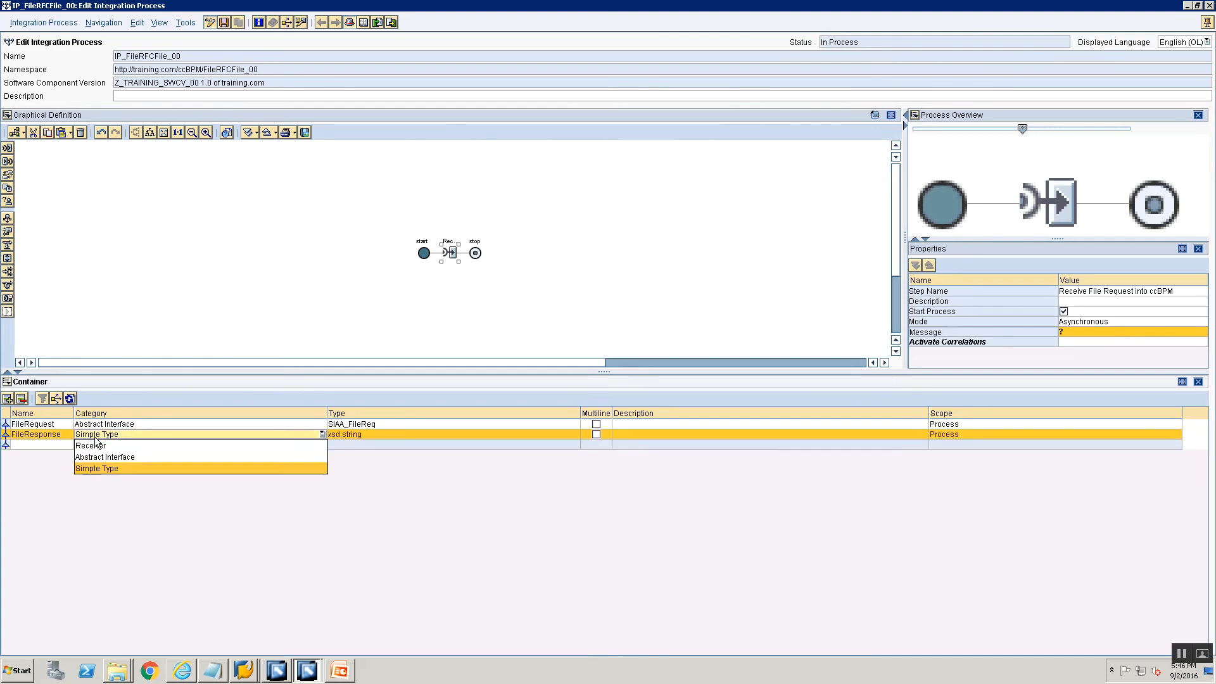
click(95, 461)
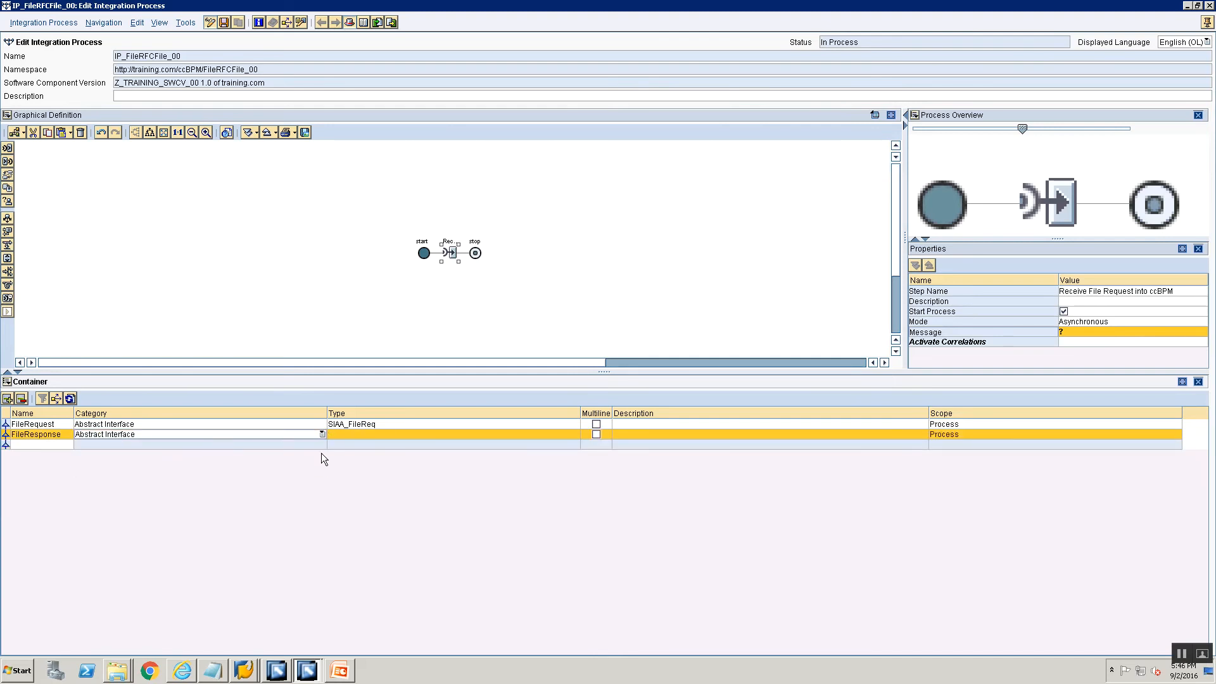
- Assign the abstract interface SIAA_FileResp_00 as the type of the FileResponse container element
click(476, 435)
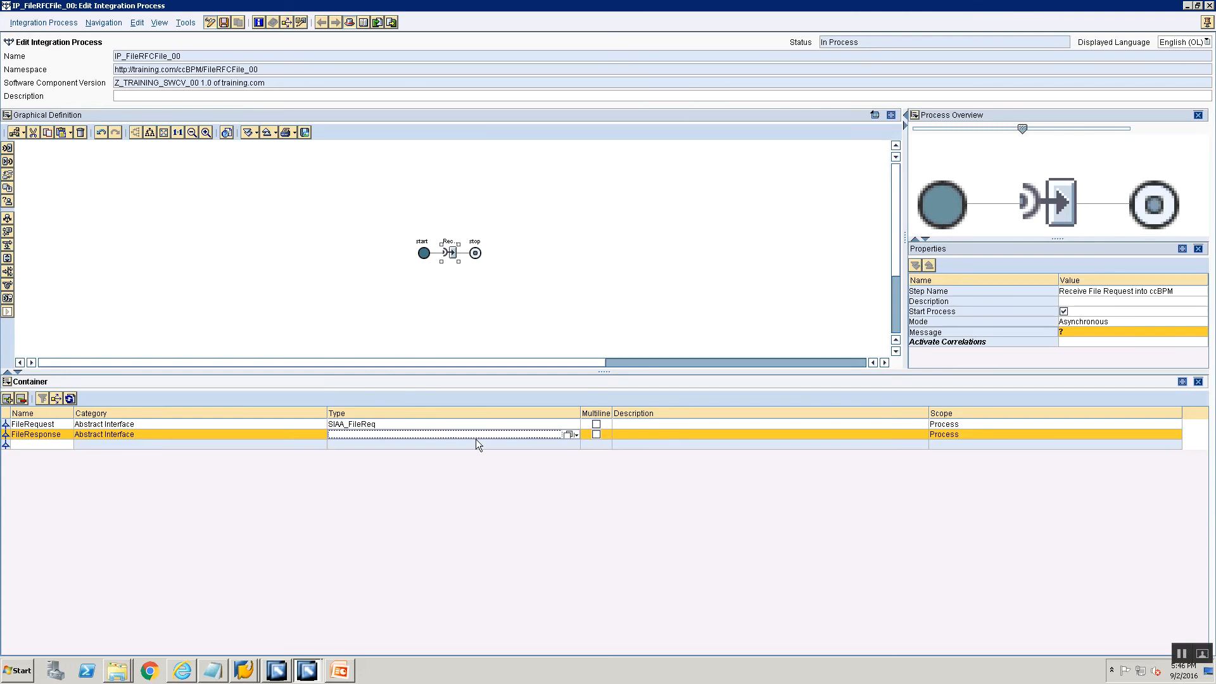
click(567, 435)
click(372, 308)
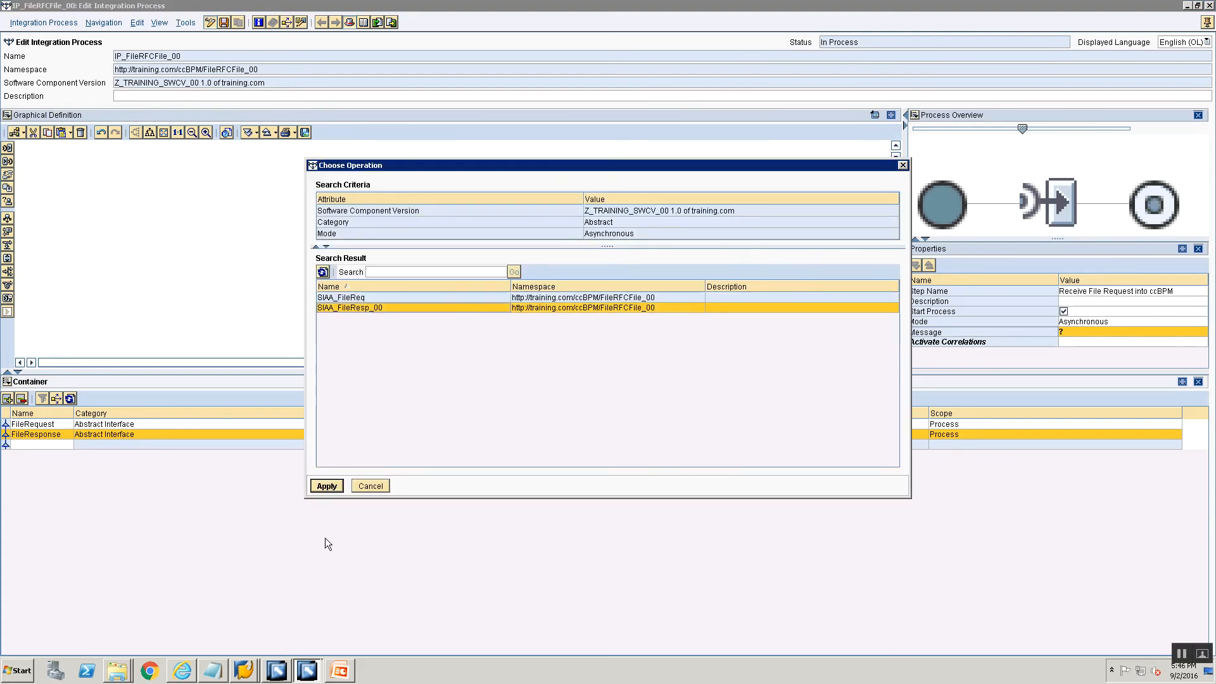
click(327, 486)
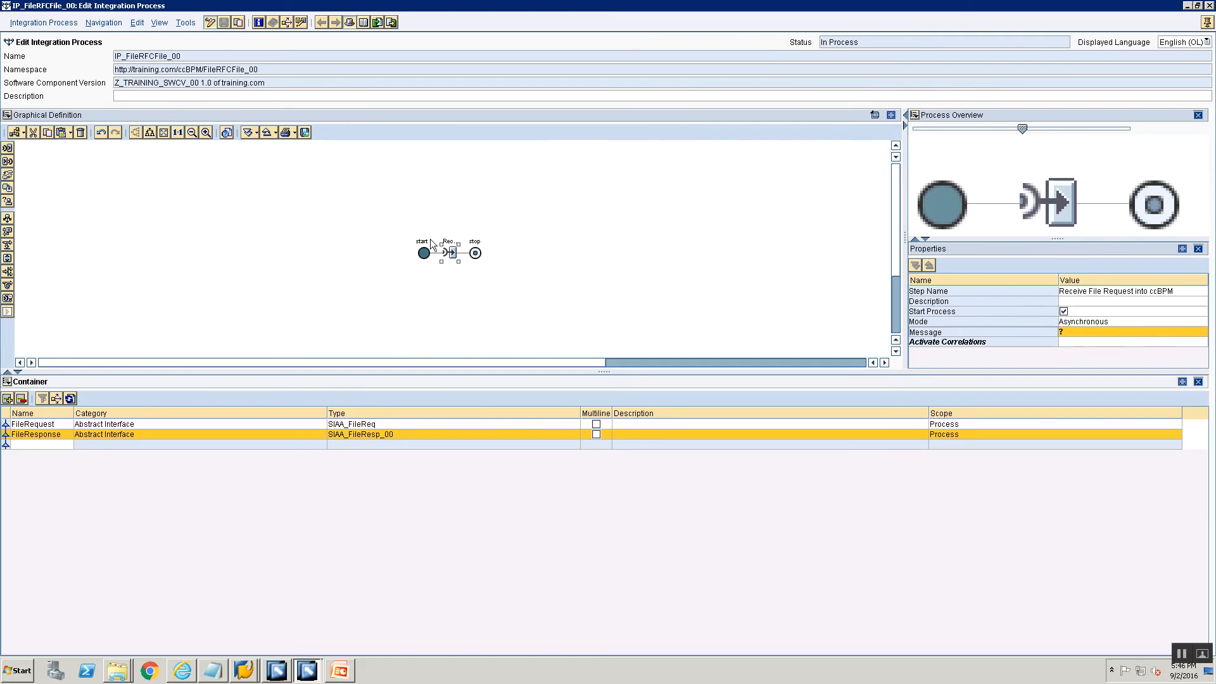
click(36, 435)
- Set the message of the Receive step to the FileRequest container element
click(1138, 332)
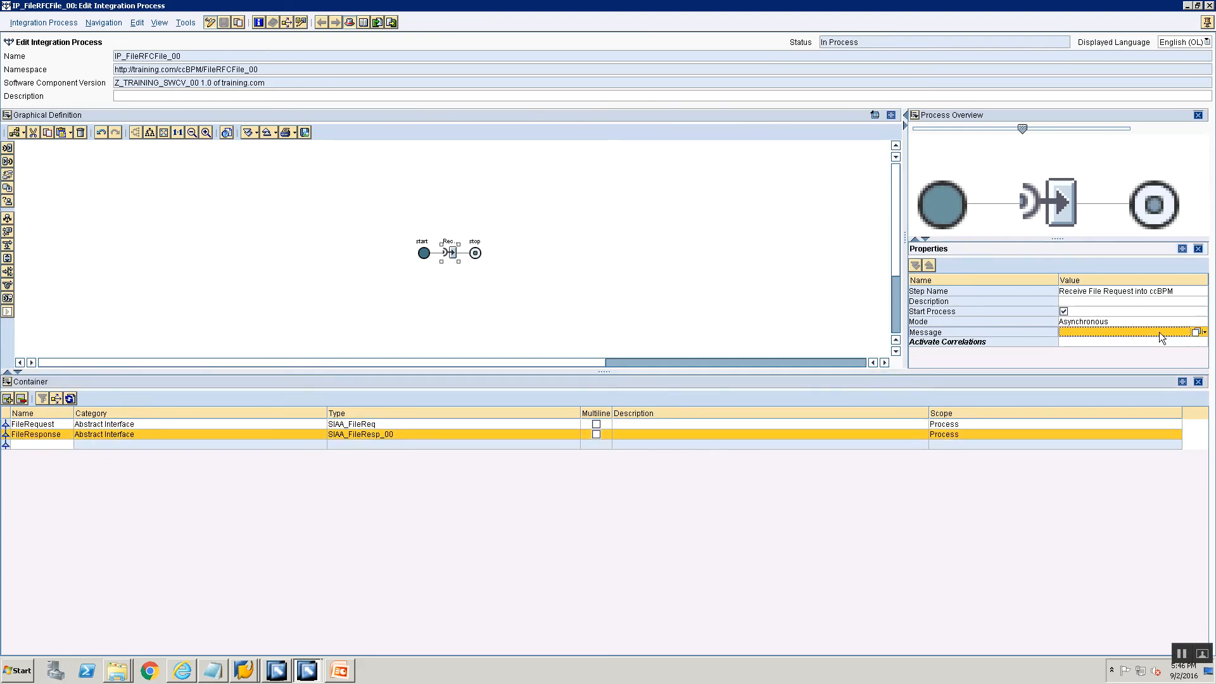
click(1196, 333)
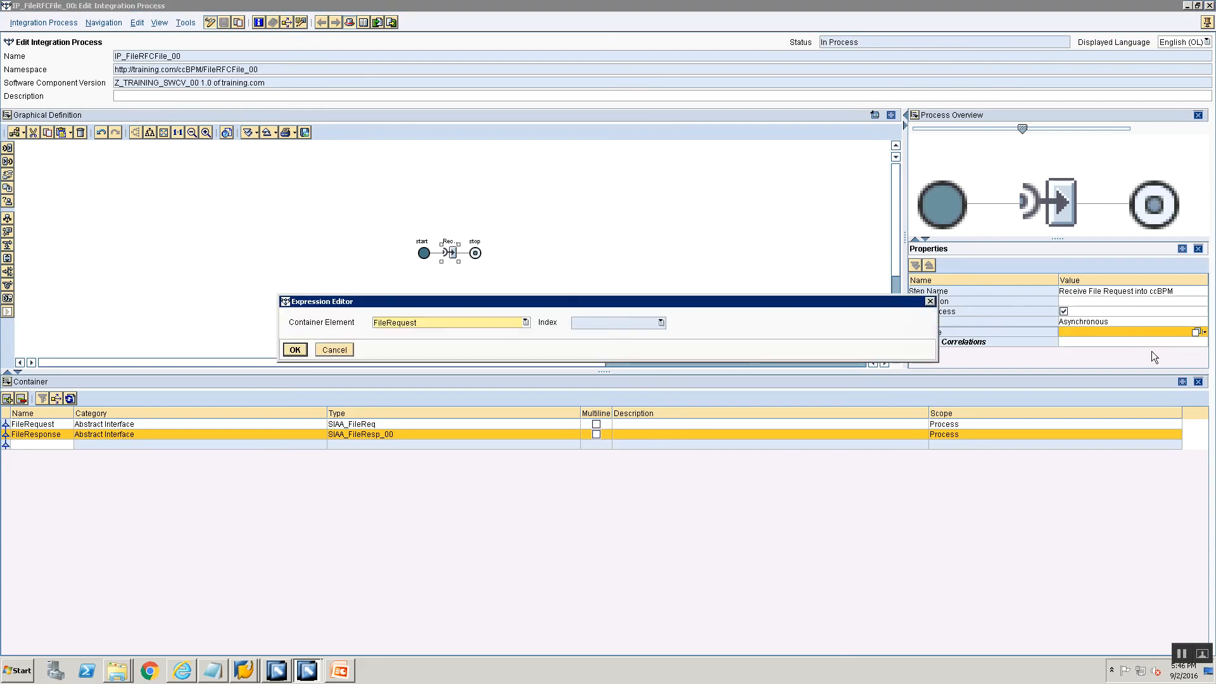
click(443, 322)
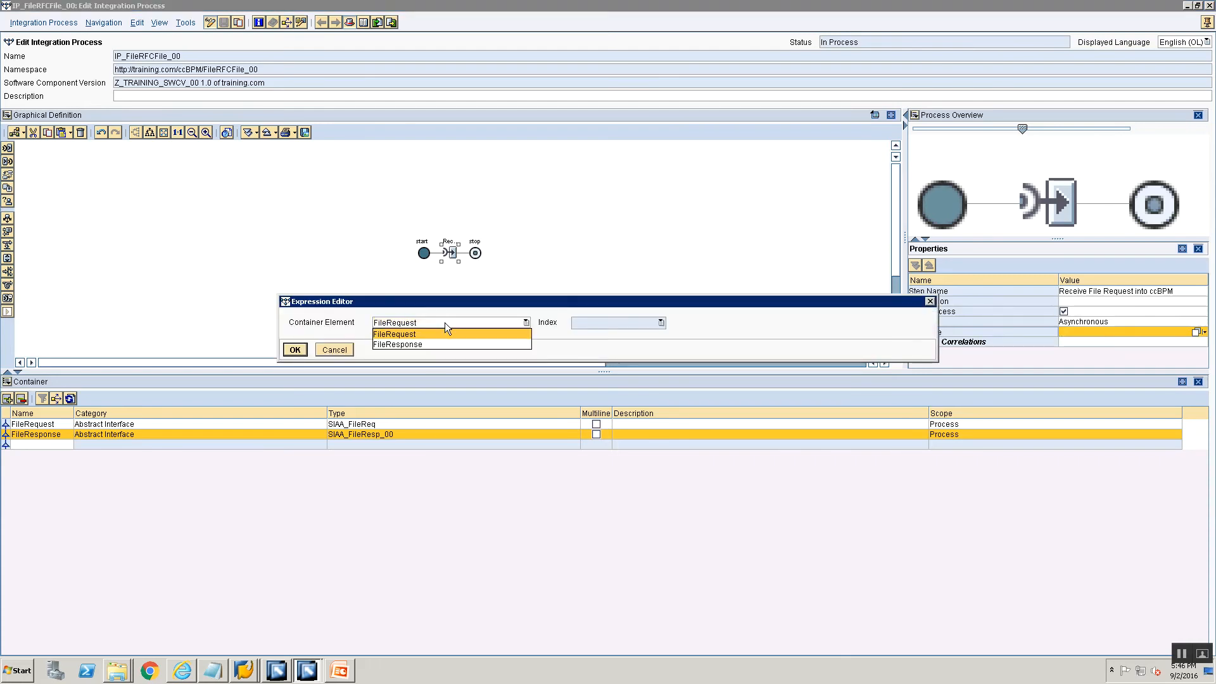
click(445, 322)
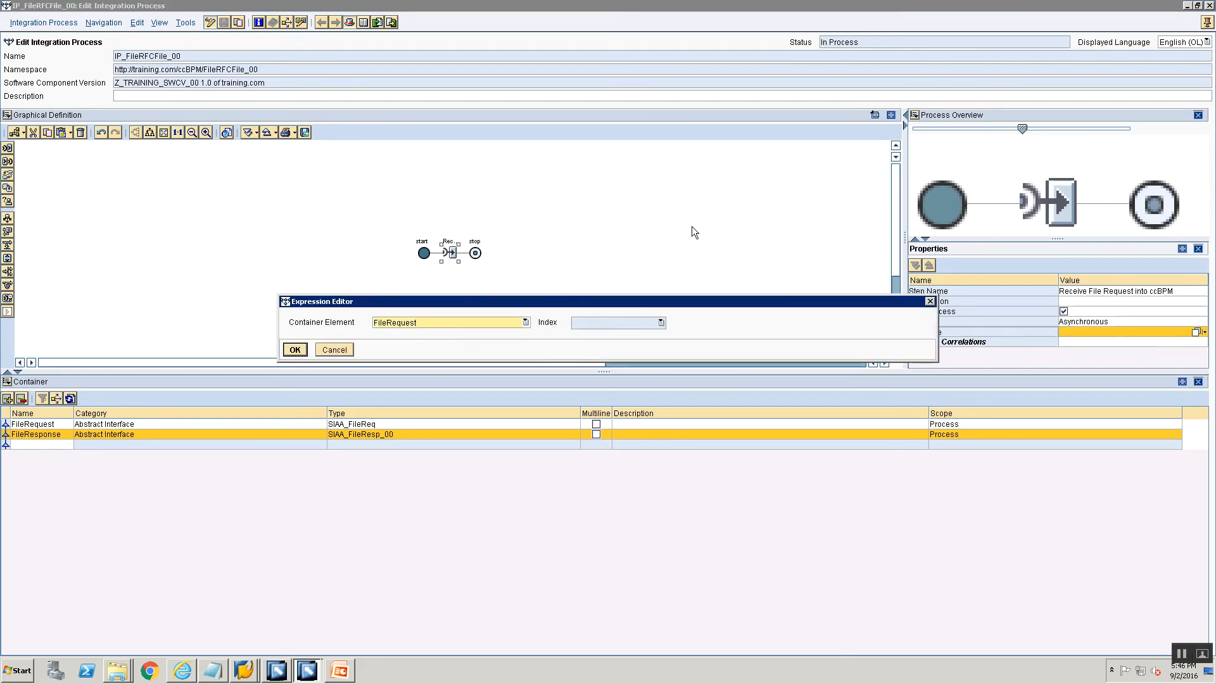
click(378, 323)
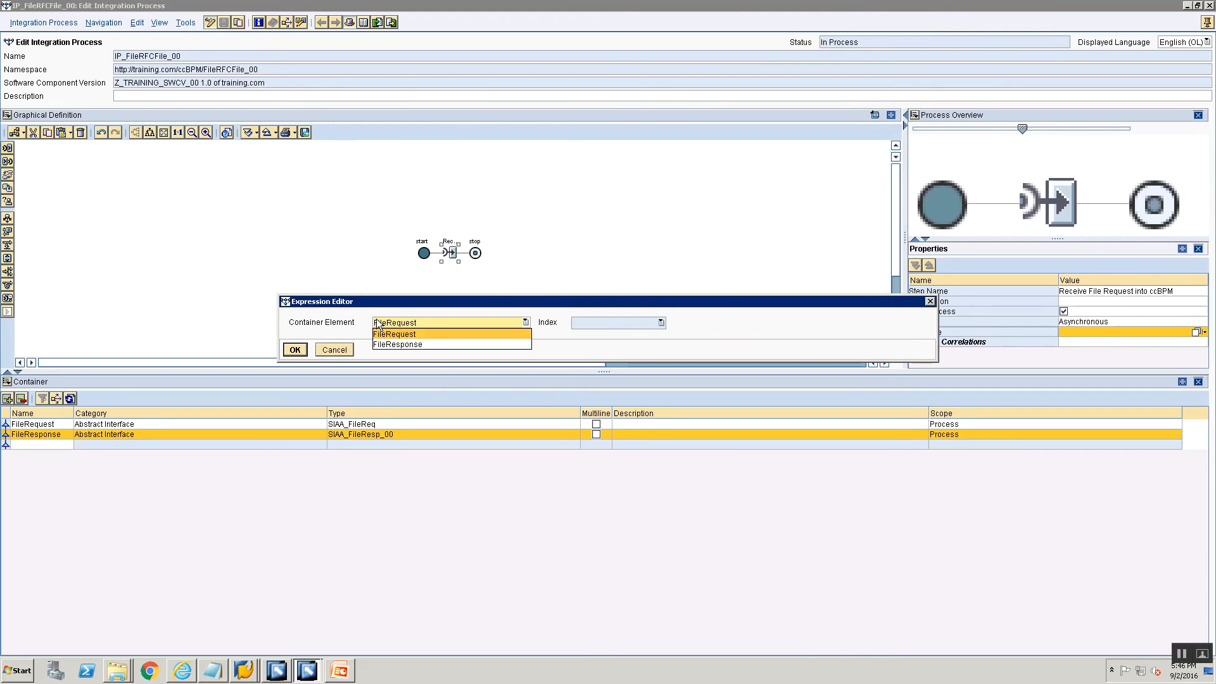
click(381, 327)
click(294, 348)
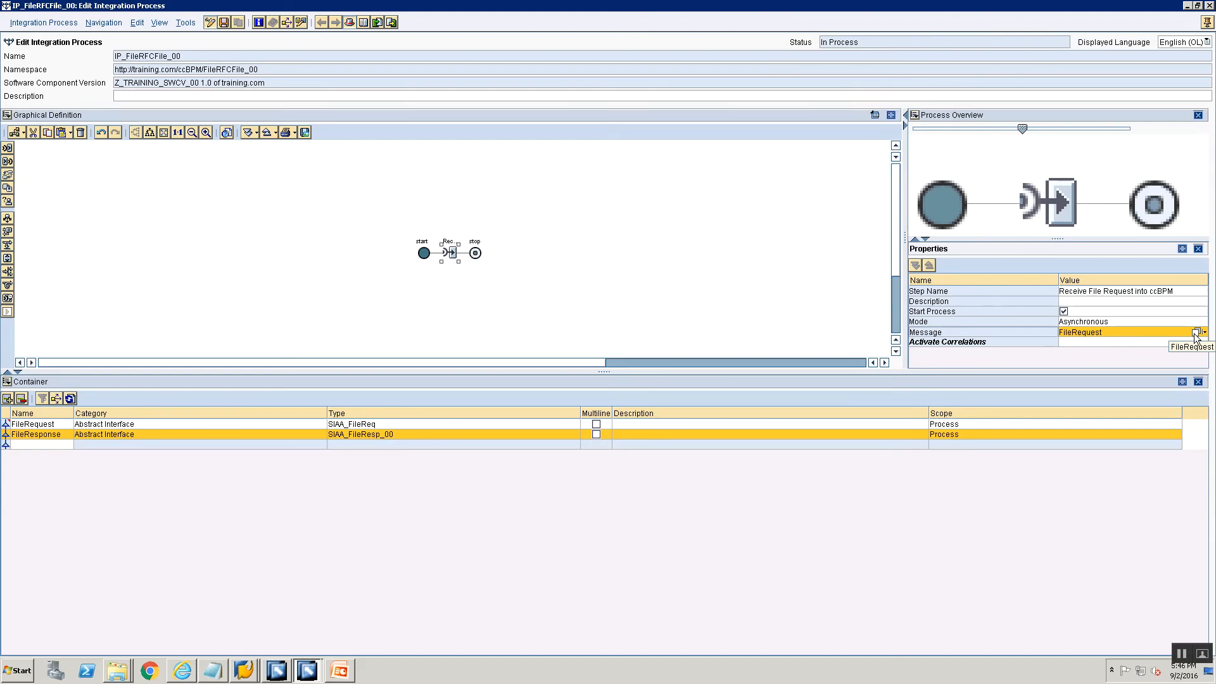
- Consult the PI Flow slide in PowerPoint, and insert a Send step between the Receive step and the stop node of the integration process
click(162, 311)
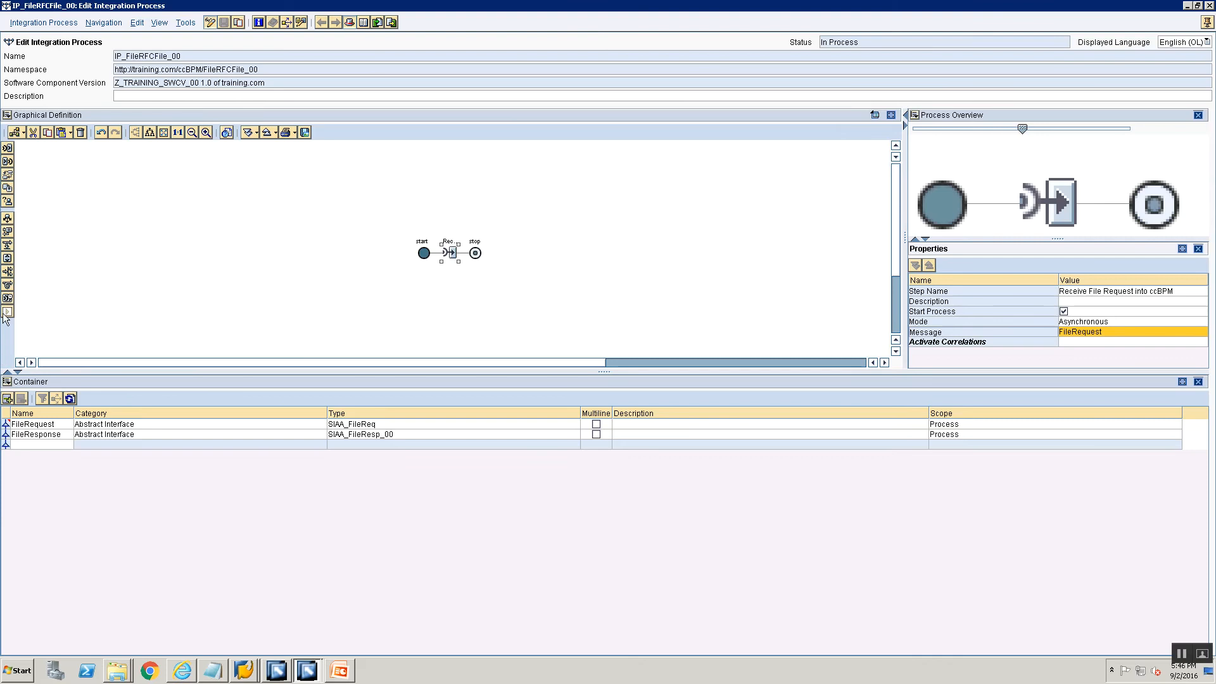
key(alt+Tab)
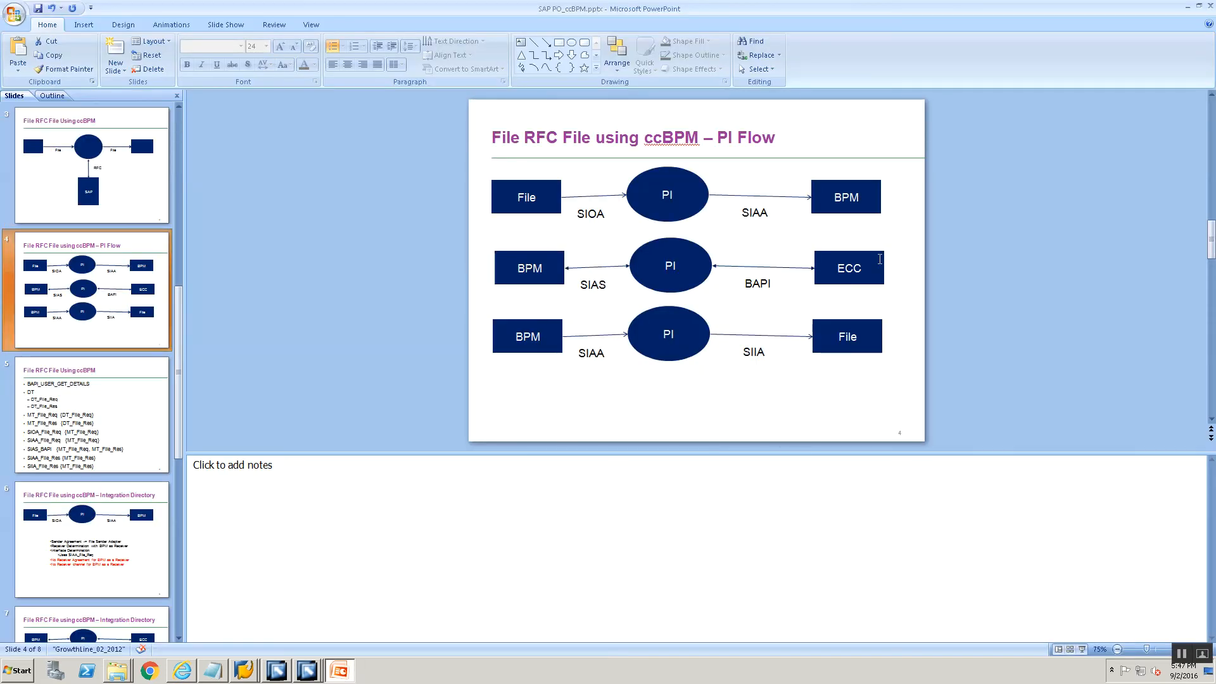
key(alt+Tab)
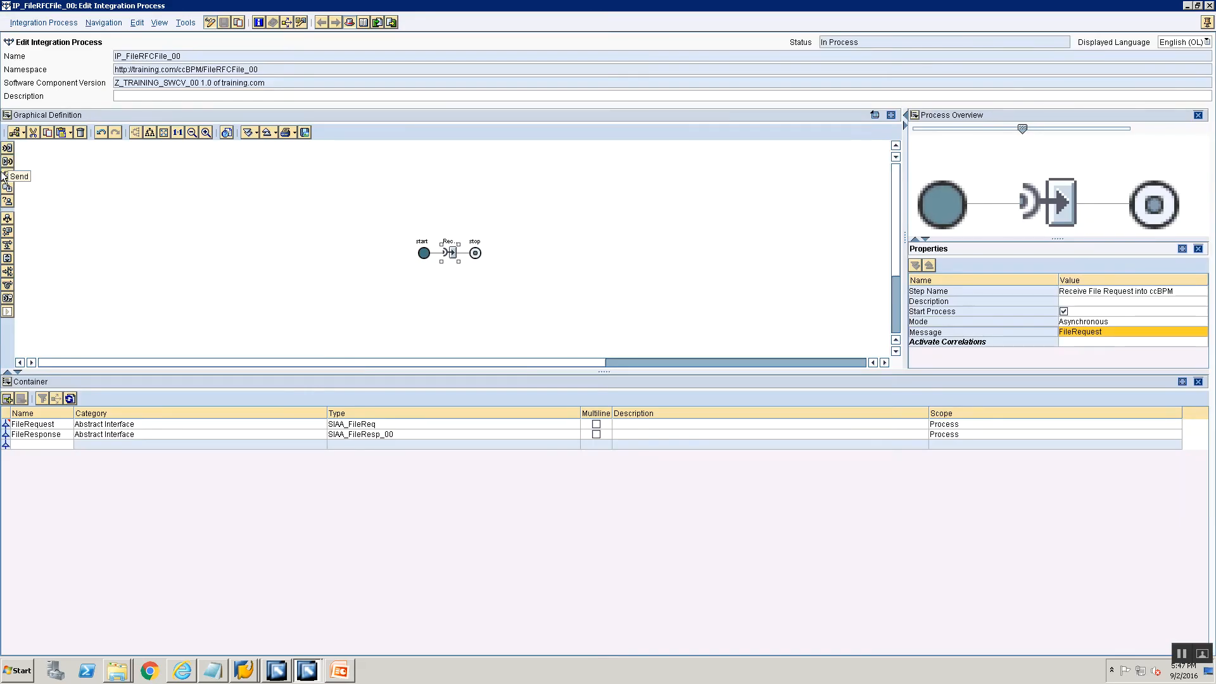
drag(4, 164, 470, 261)
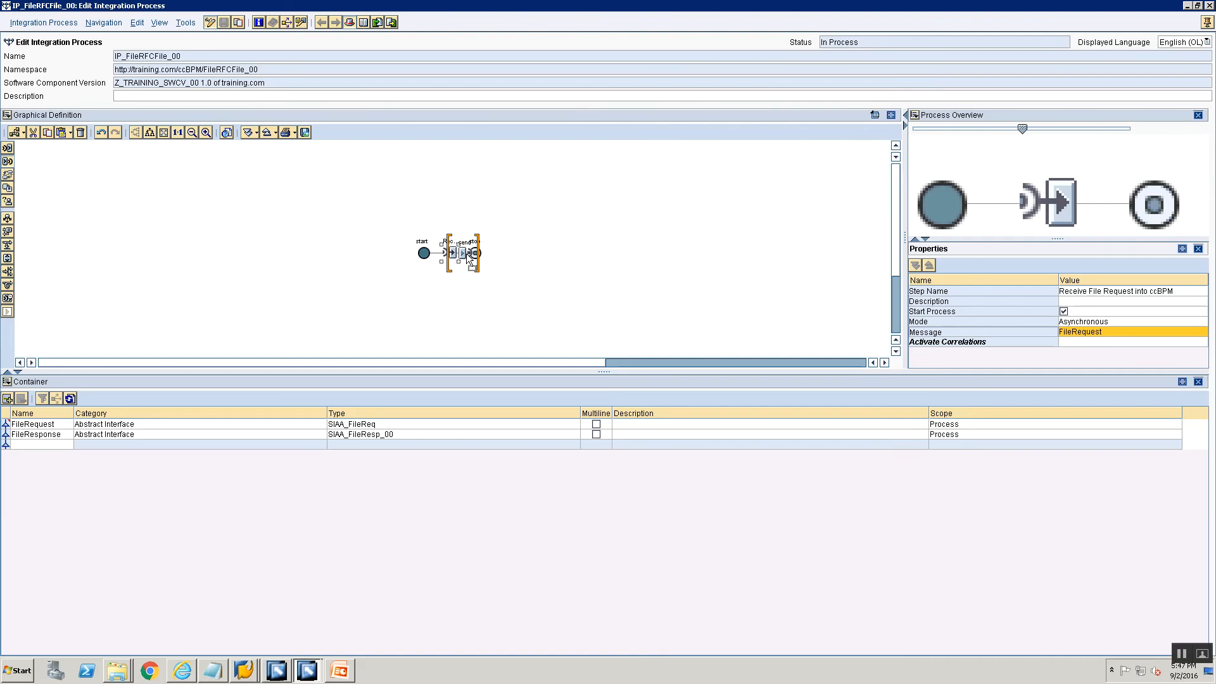
drag(467, 256, 29, 154)
drag(93, 187, 466, 277)
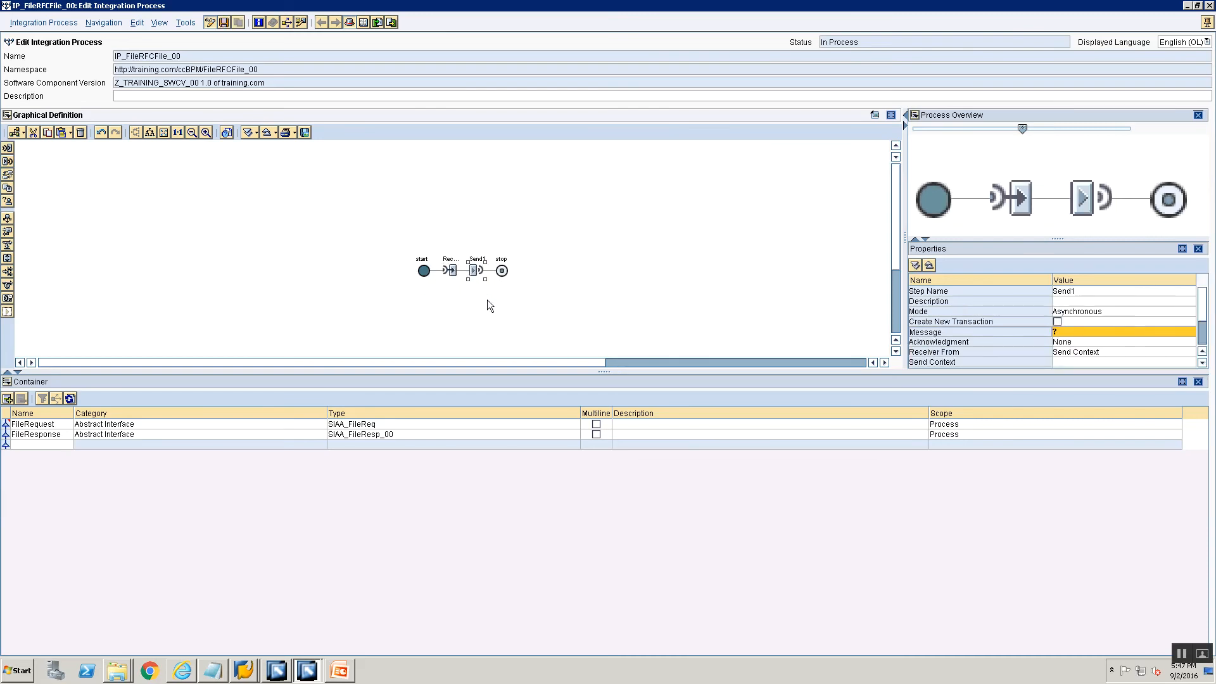
- Rename the new Send step as "Send Synchronous Call to RFC" and set its mode to Synchronous
click(1136, 292)
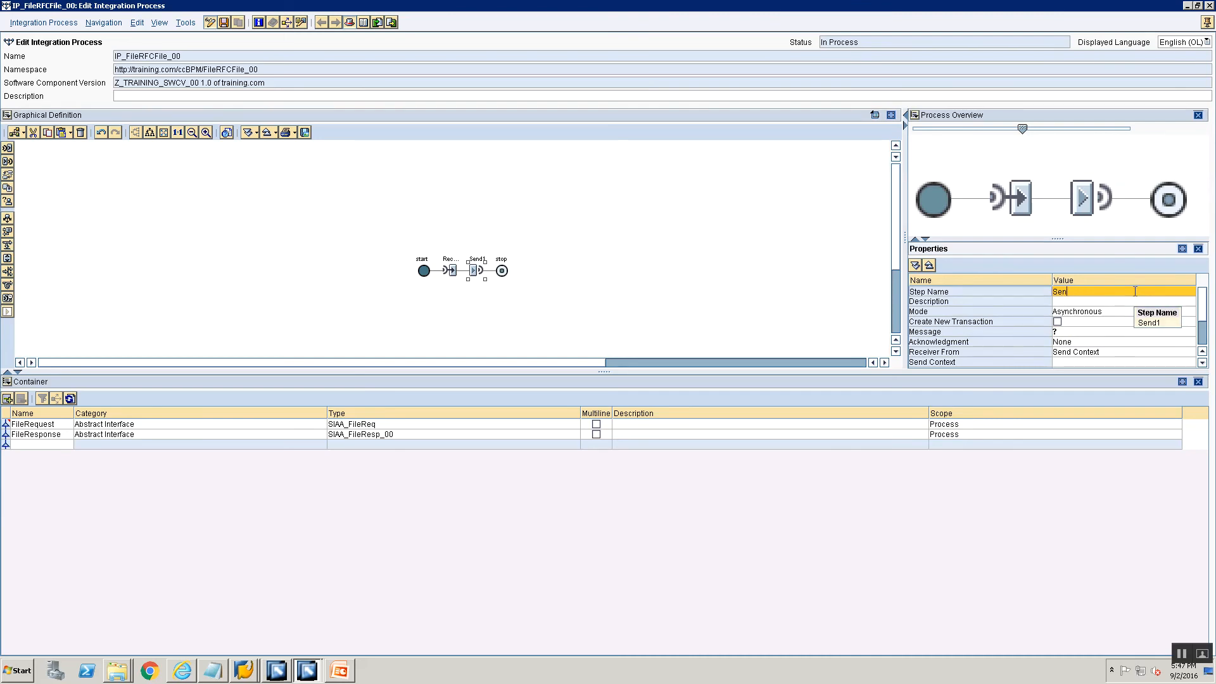
text(Synchronous Call to RFC)
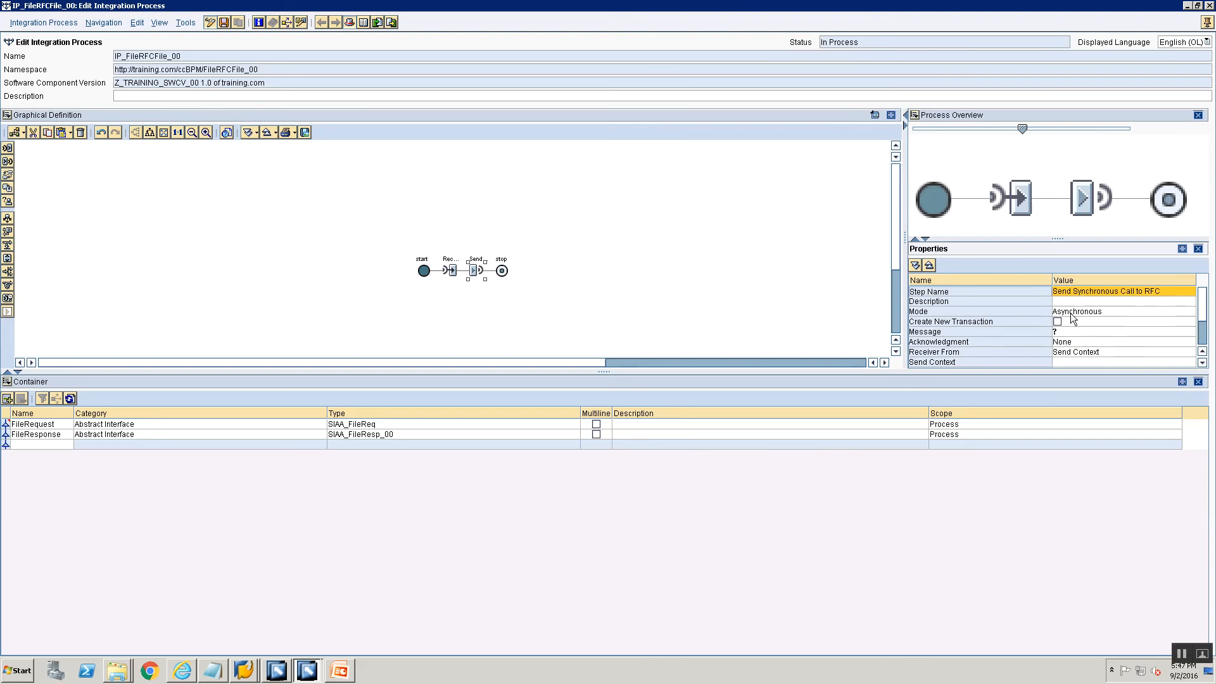
click(1072, 315)
click(1072, 313)
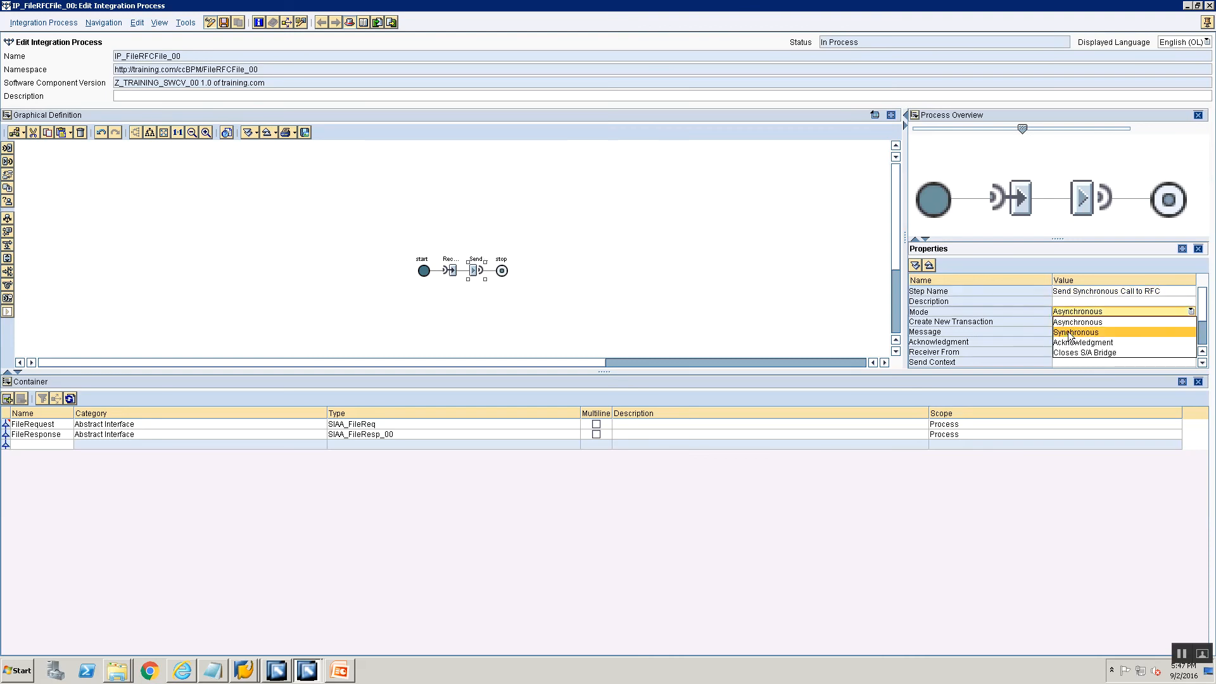
click(1072, 332)
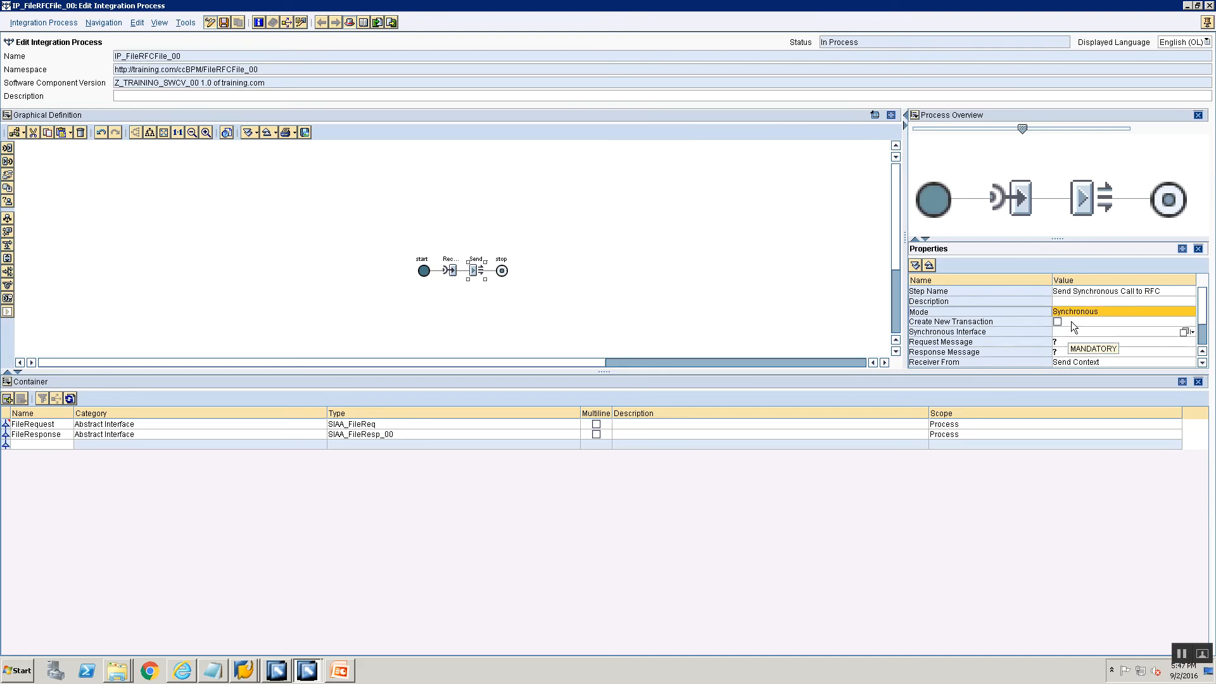
click(1074, 311)
- Assign SIAS_BAPI_User_Get_Details_00 as the synchronous interface of the Send step
click(1070, 335)
click(1070, 332)
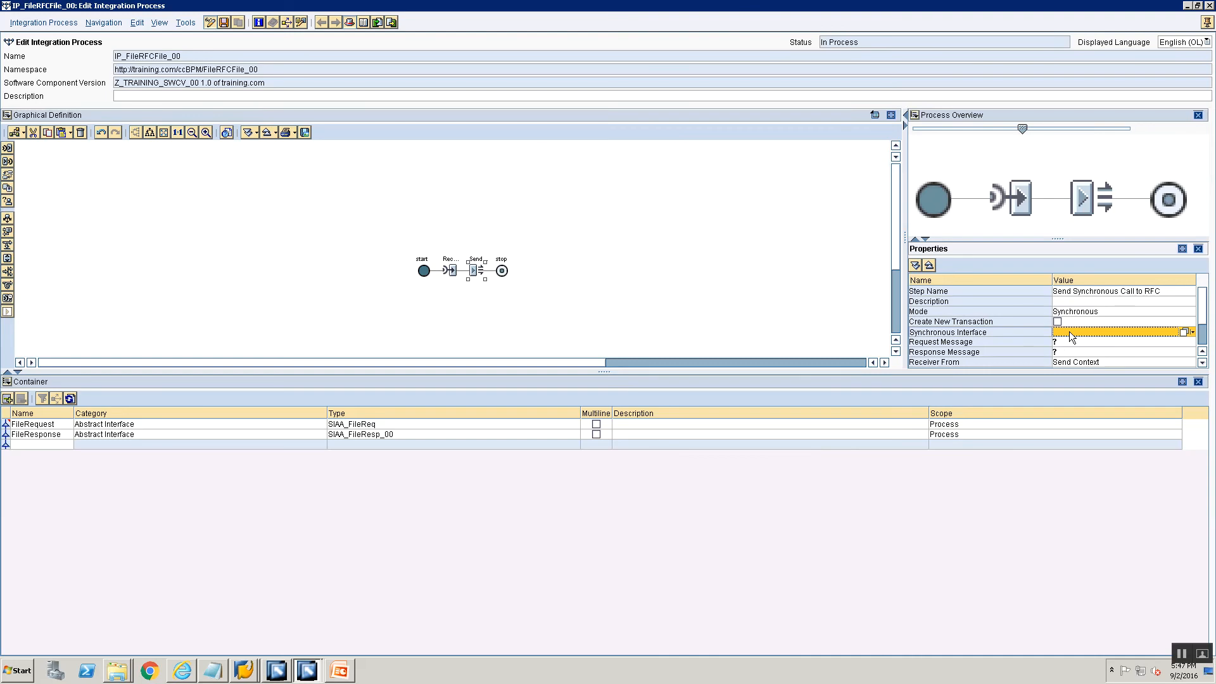
click(1184, 332)
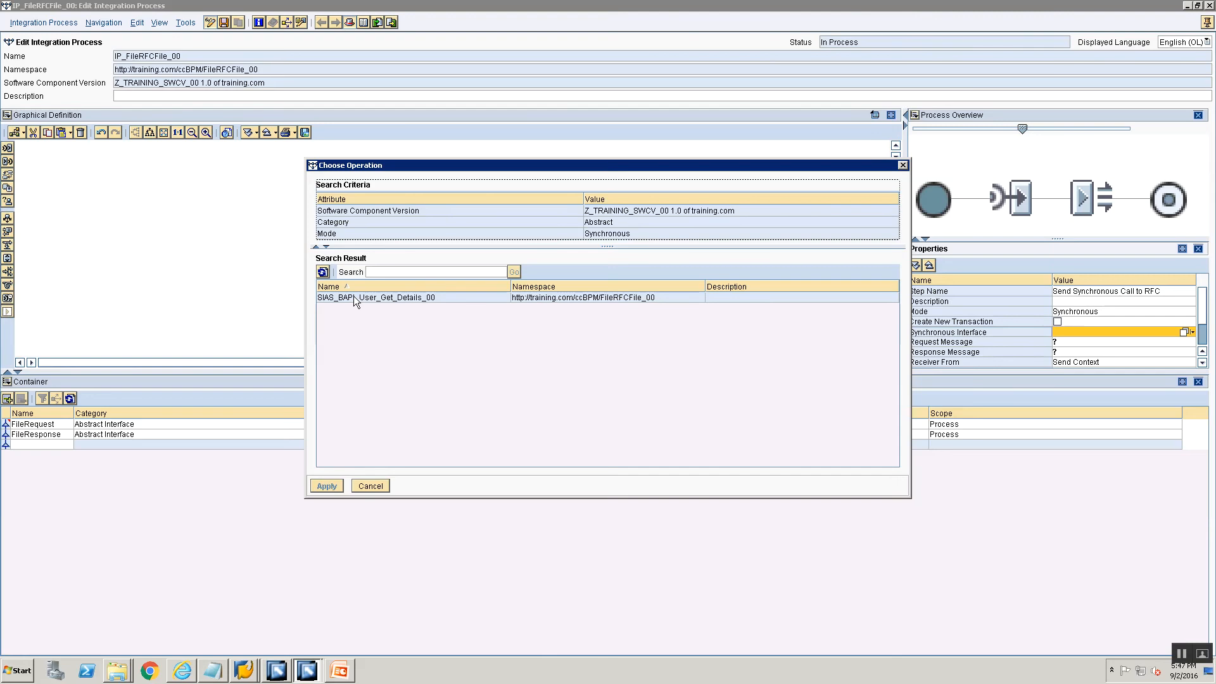
click(338, 297)
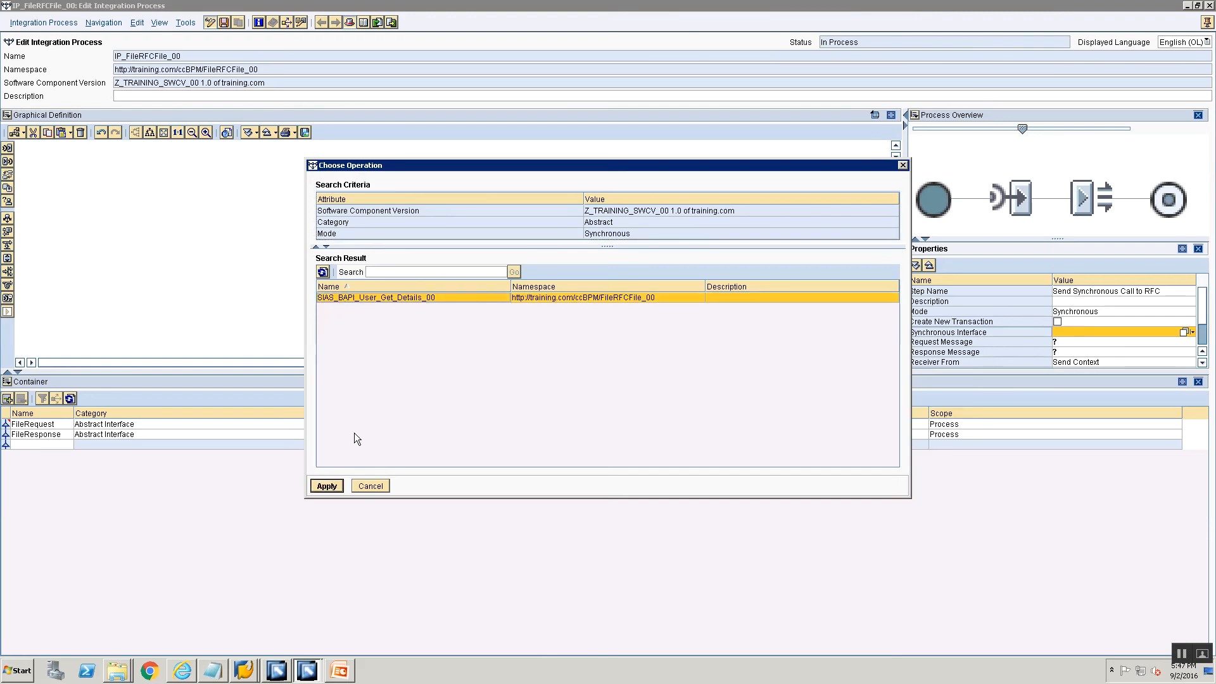
click(326, 486)
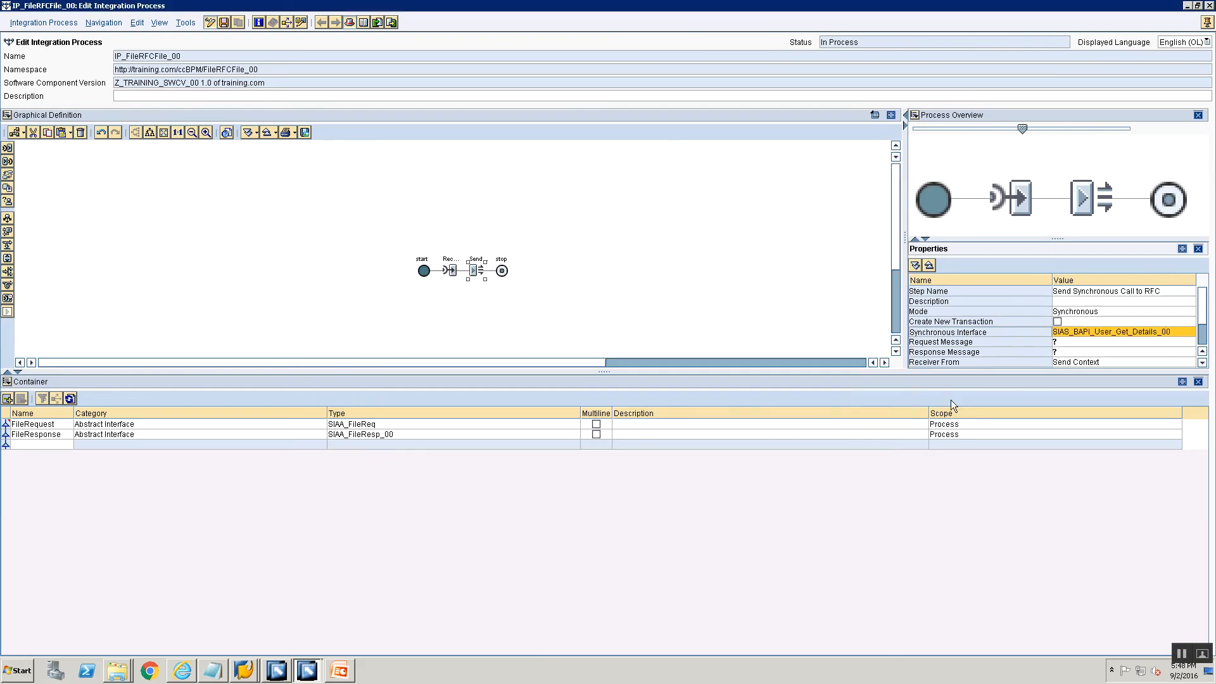
- Set the request message of the synchronous Send step to the FileRequest container element
click(1082, 346)
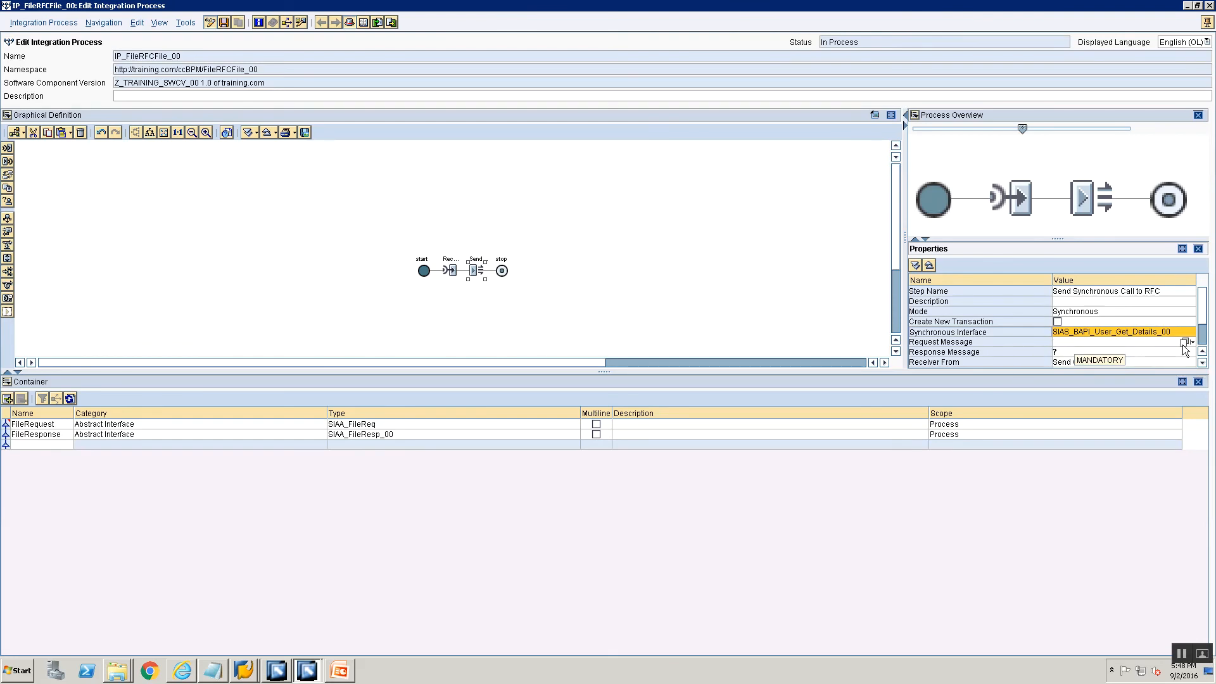
click(1184, 342)
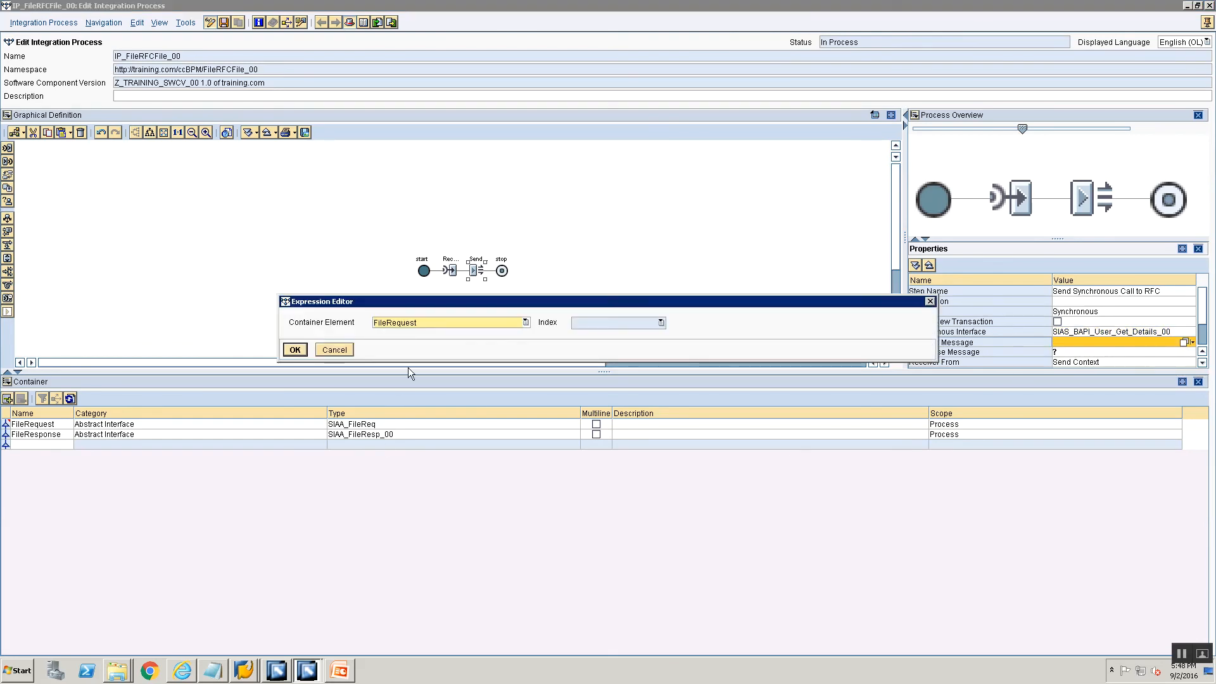
click(297, 352)
- Set the response message of the synchronous Send step to FileResponse and save the integration process
click(1091, 352)
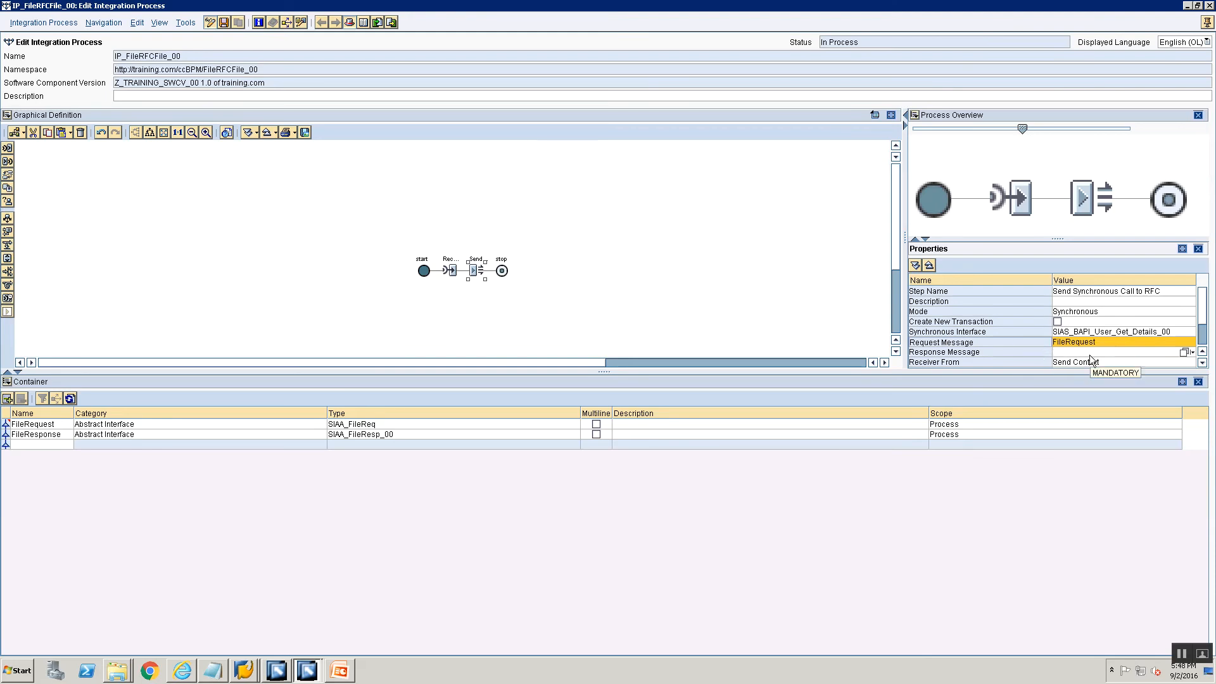
click(1184, 352)
click(469, 323)
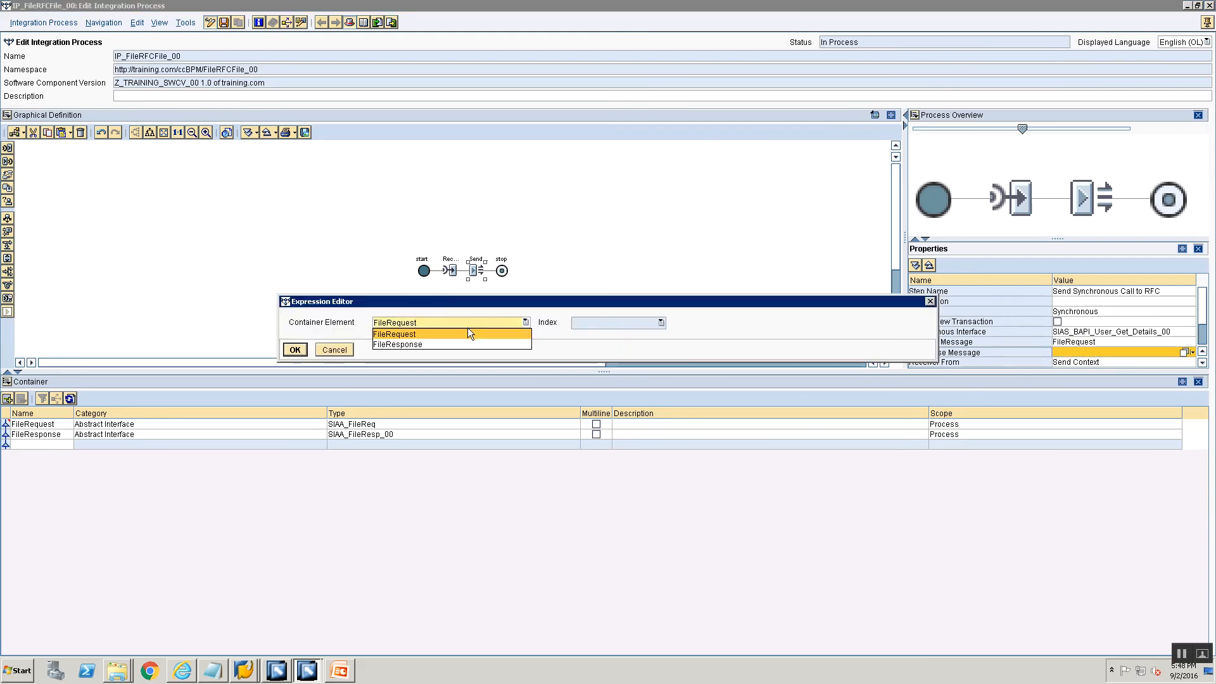
click(449, 346)
click(295, 350)
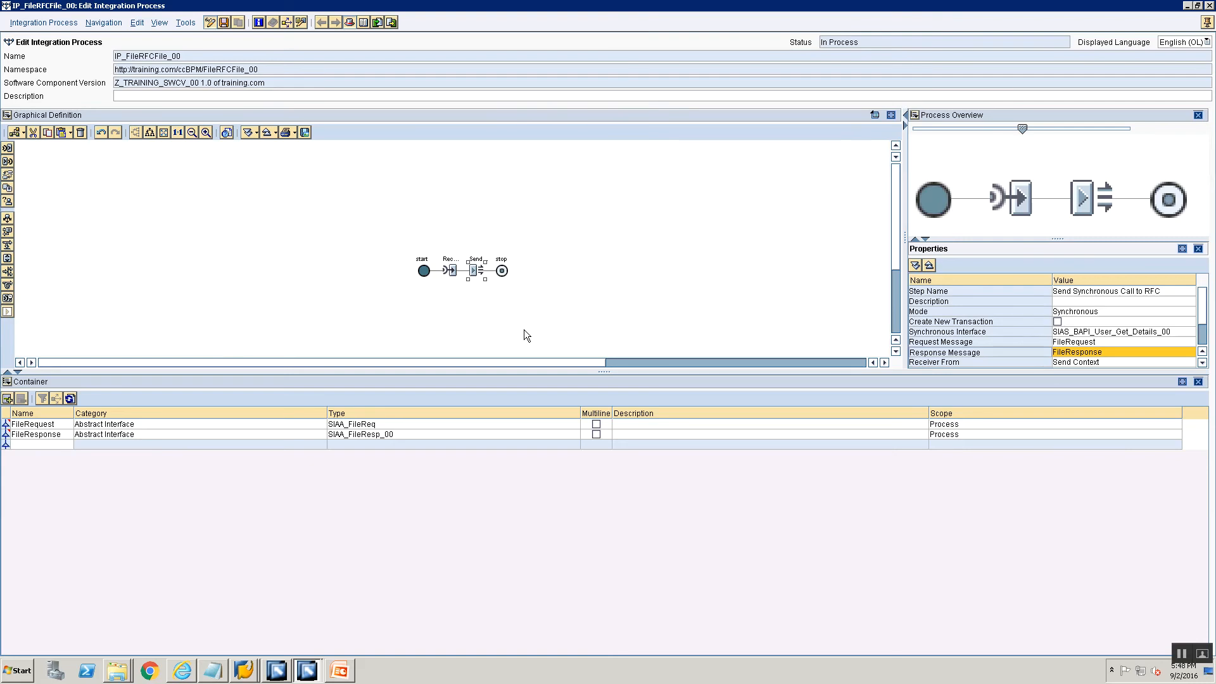
key(ctrl+s)
- Insert a second Send step between the synchronous Send step and the stop node, and name it "Send Response to File"
drag(5, 162, 15, 170)
drag(222, 266, 465, 275)
drag(492, 271, 490, 272)
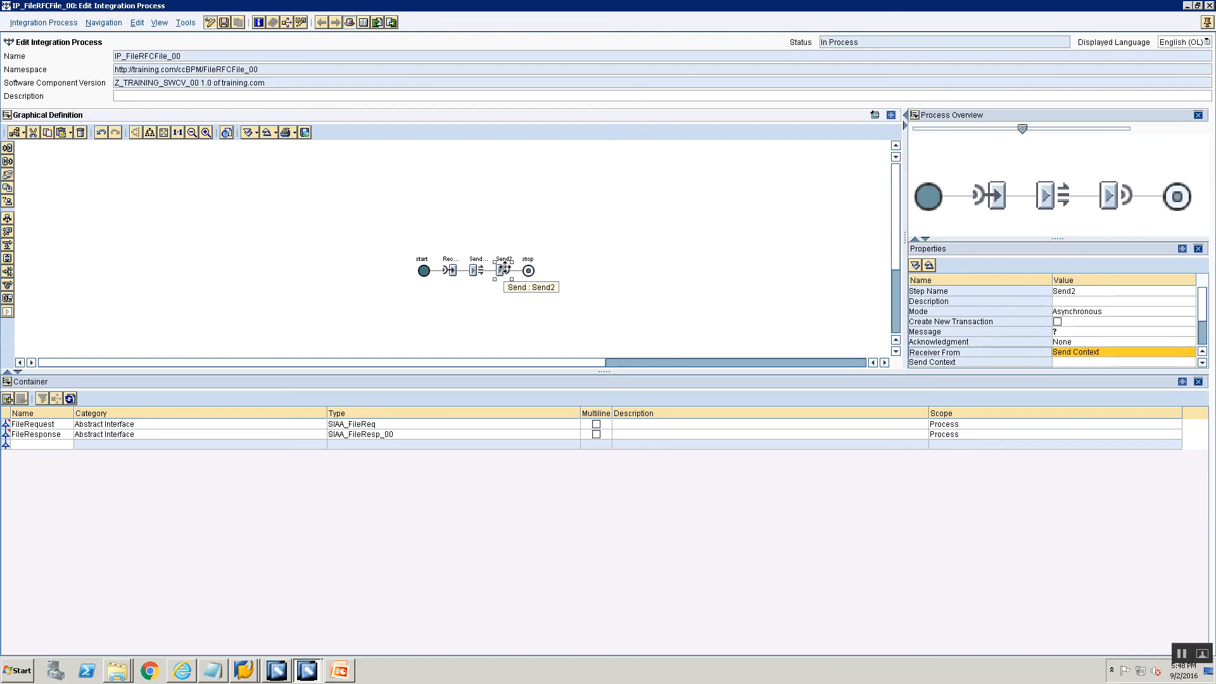
click(1093, 289)
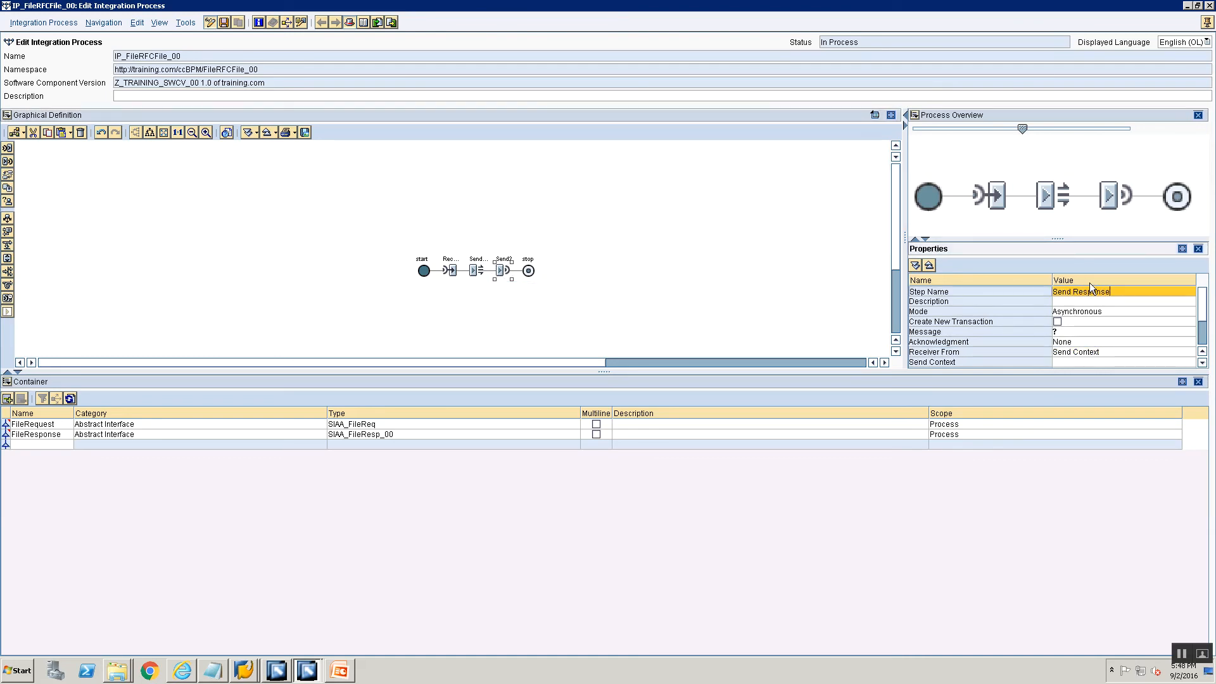
text(Send Response to File)
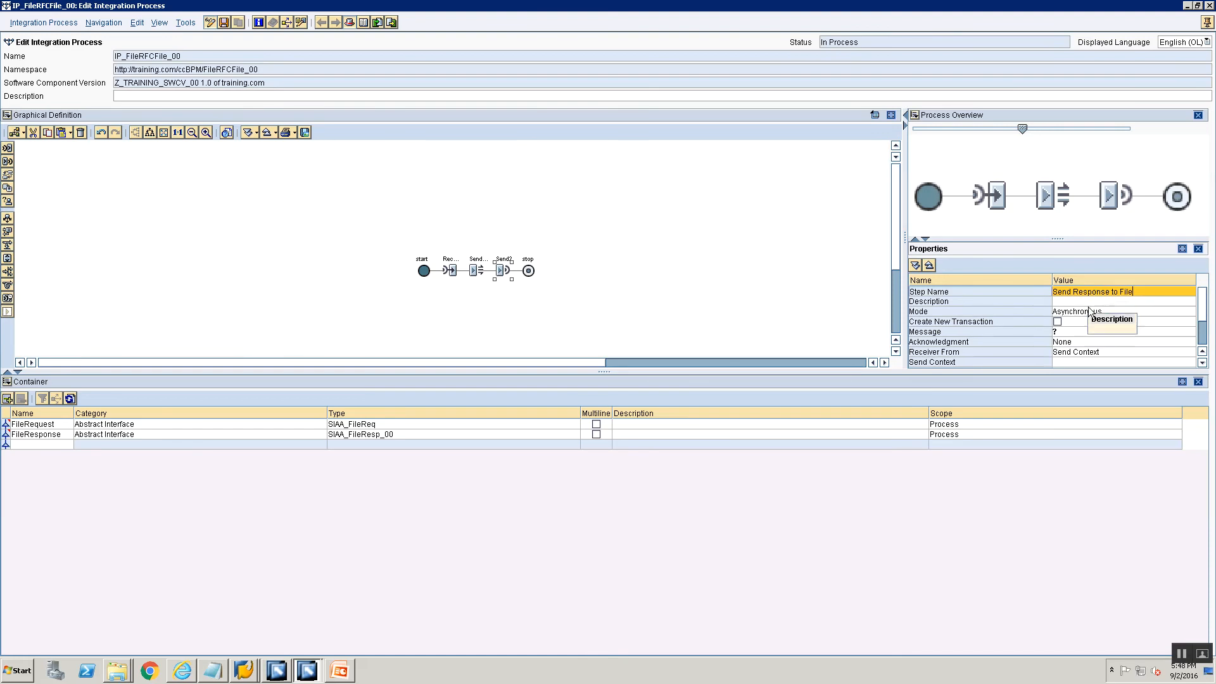
- Set the message of the "Send Response to File" step to the FileResponse container element
click(1085, 332)
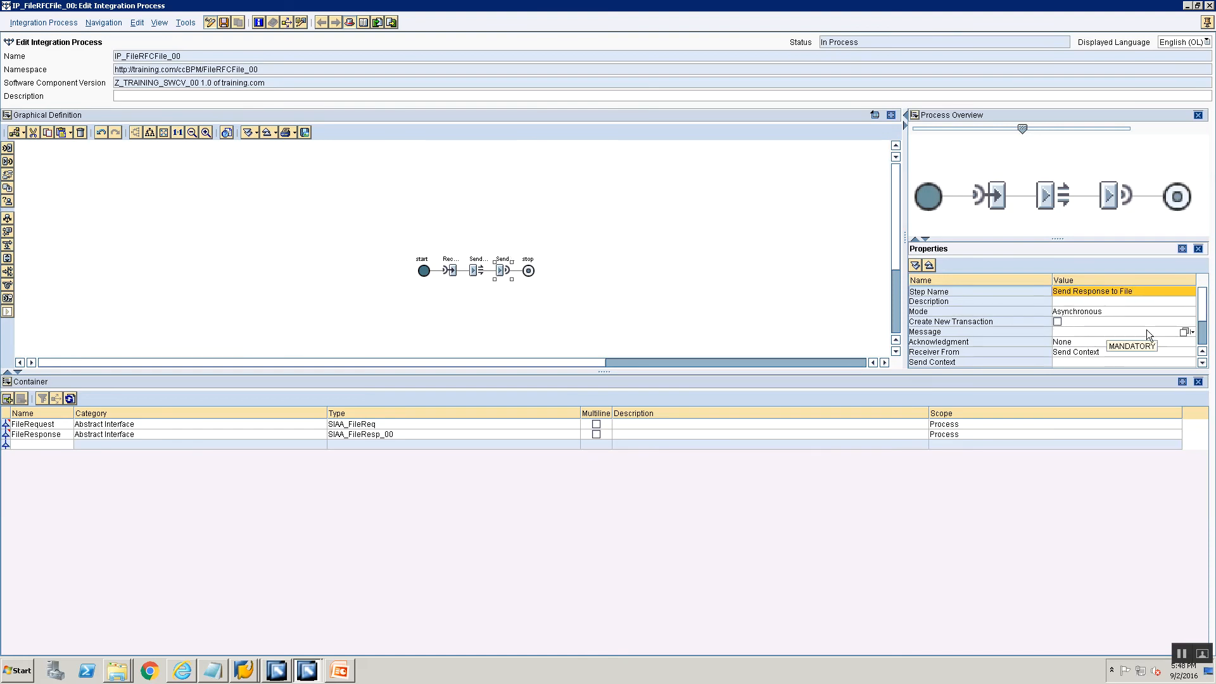
click(1183, 332)
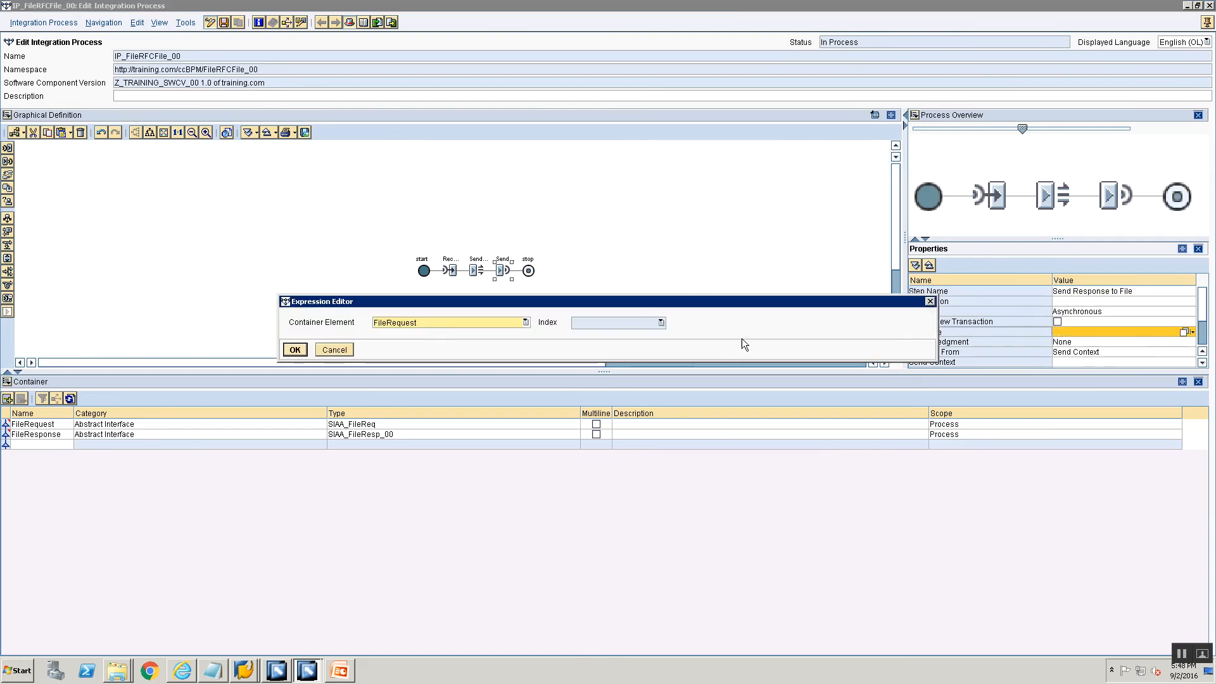
click(448, 321)
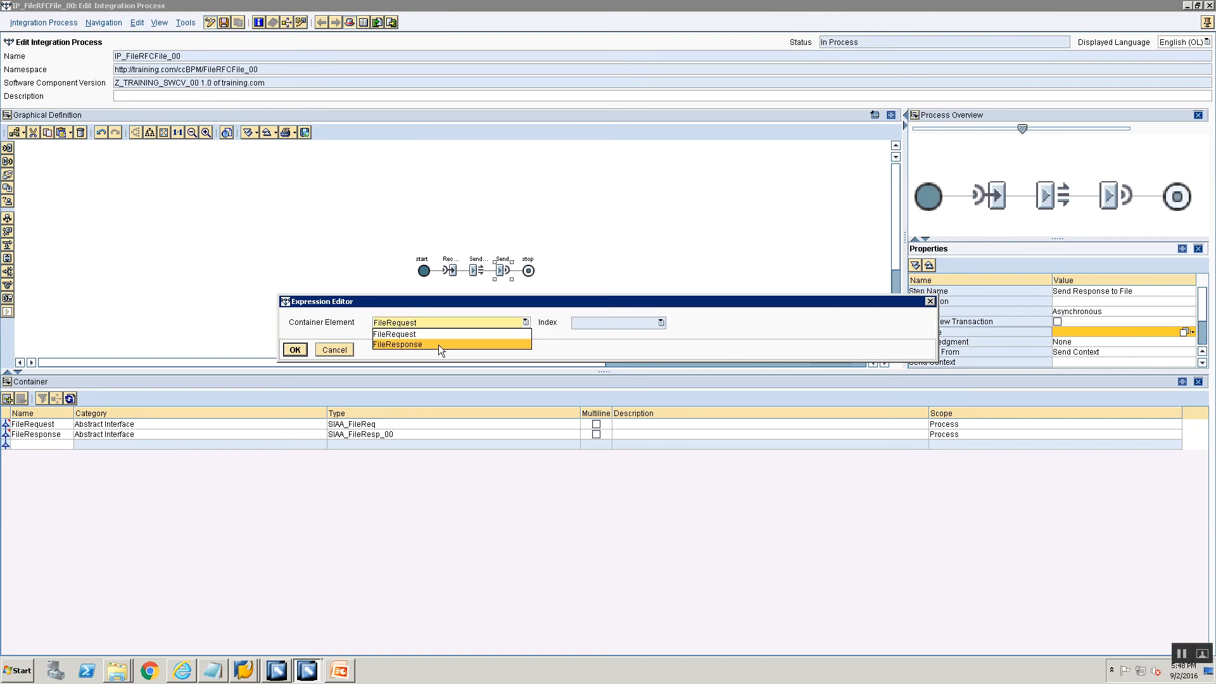
click(439, 345)
click(295, 350)
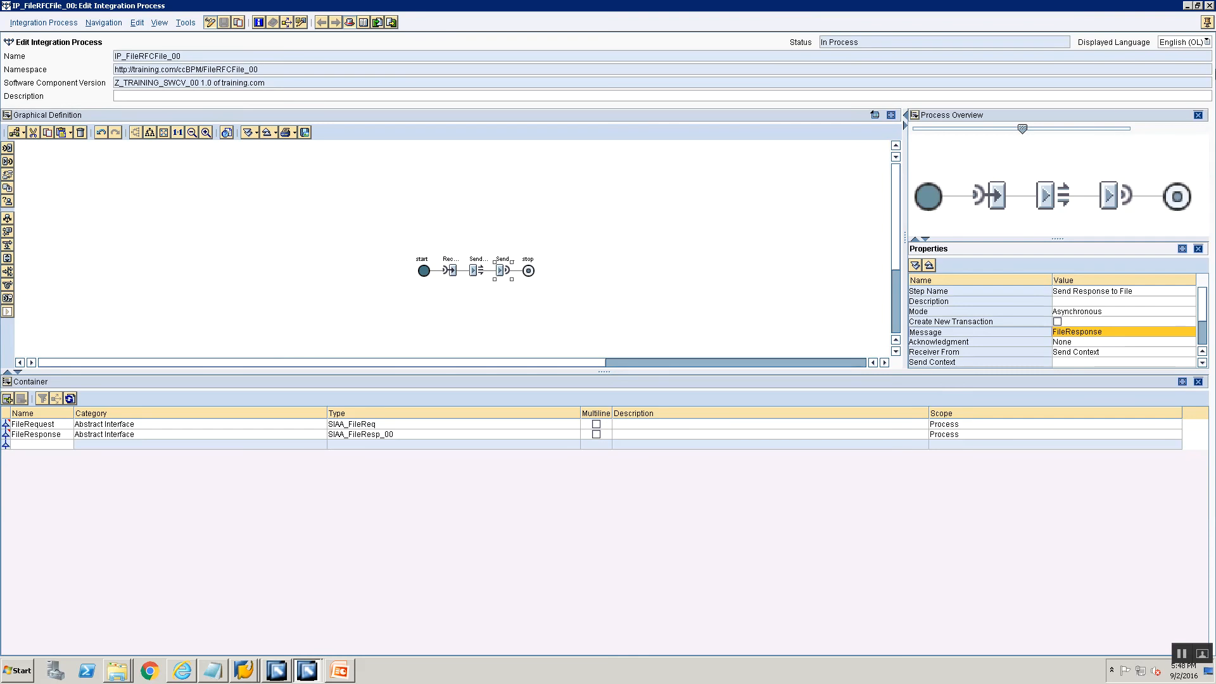
- Reject the changes to the integration process IP_FileRFCFile_00 in the standard change list of Z_TRAINING_SWCV_00 1.0
click(1207, 22)
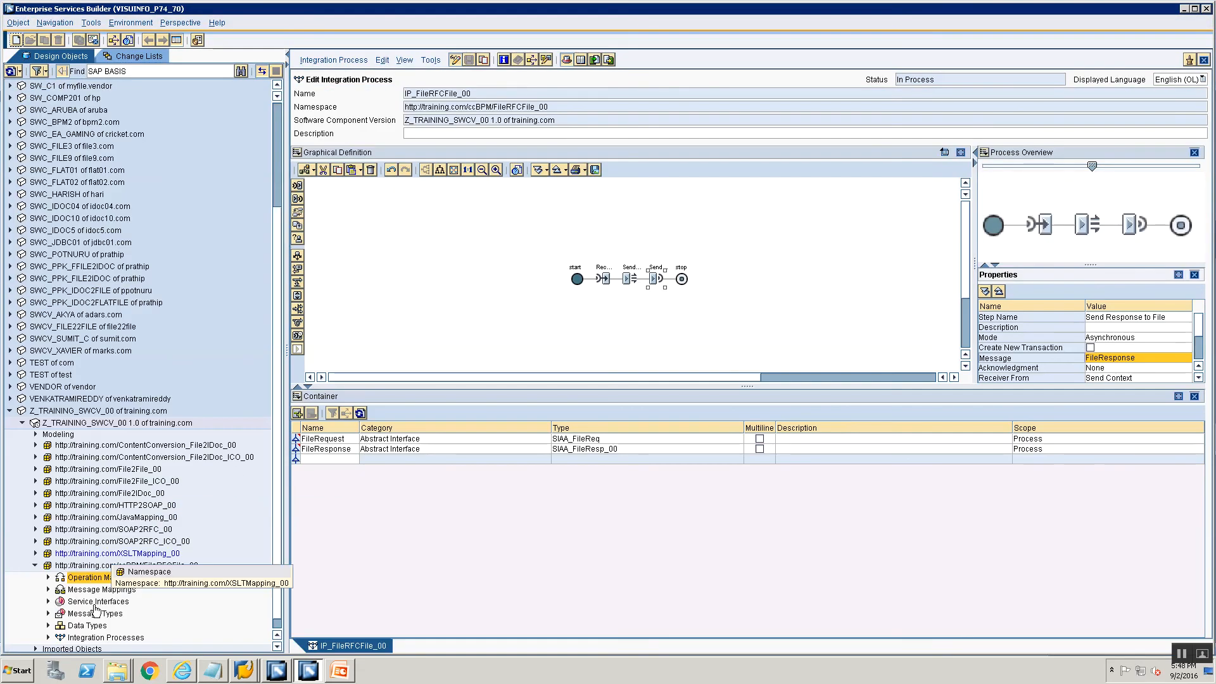
click(135, 56)
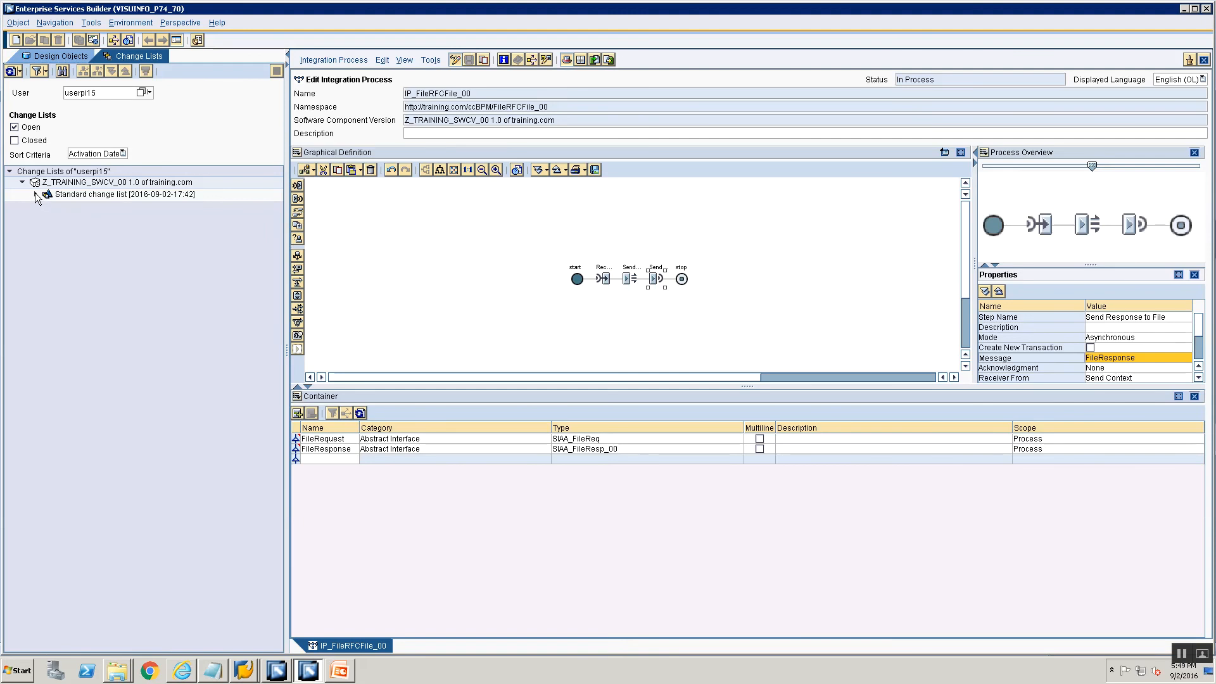
click(34, 194)
click(79, 206)
right_click(82, 207)
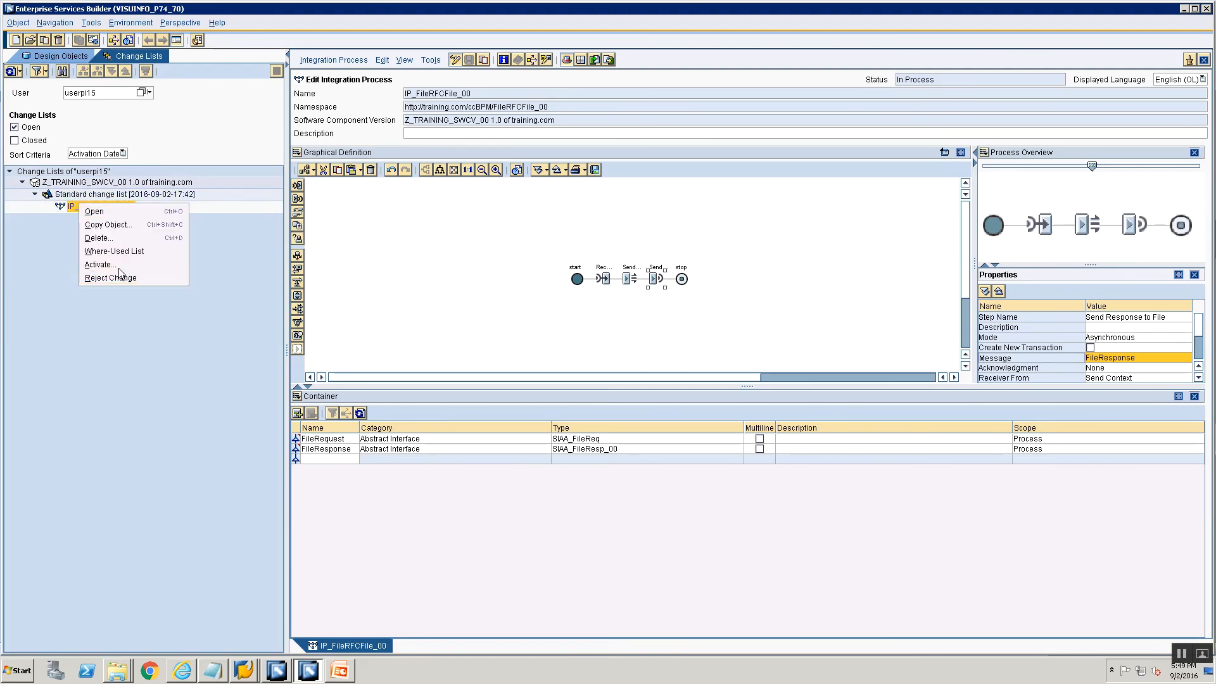
click(109, 277)
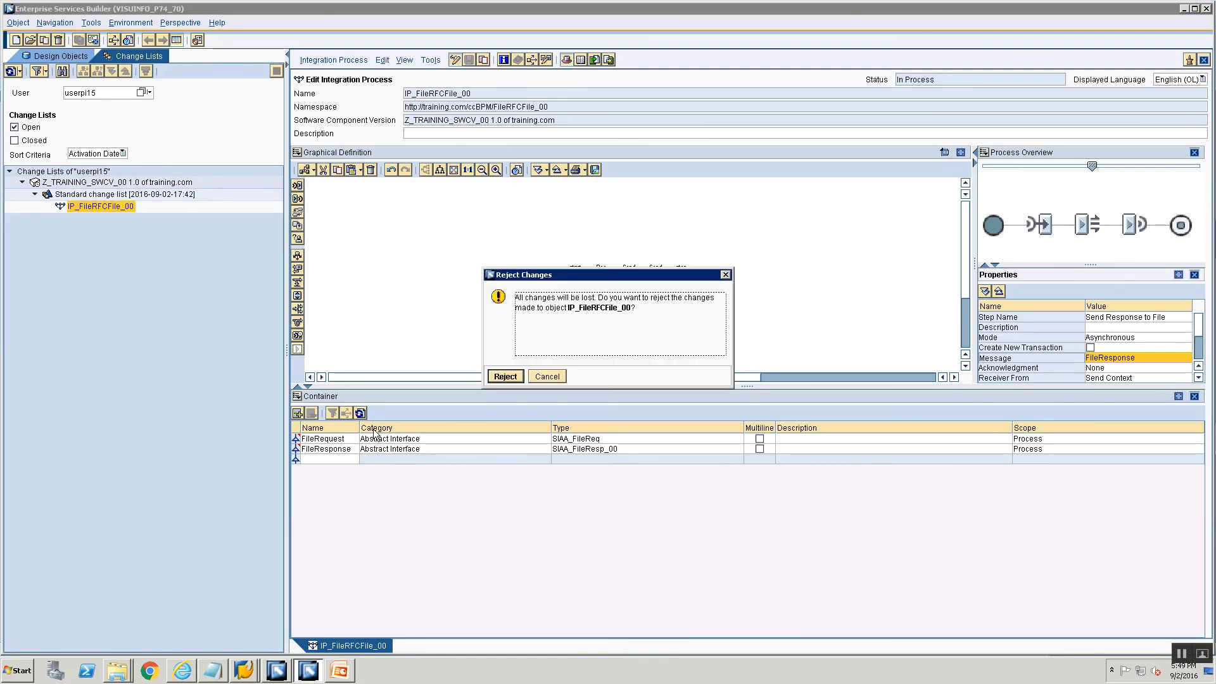
click(500, 379)
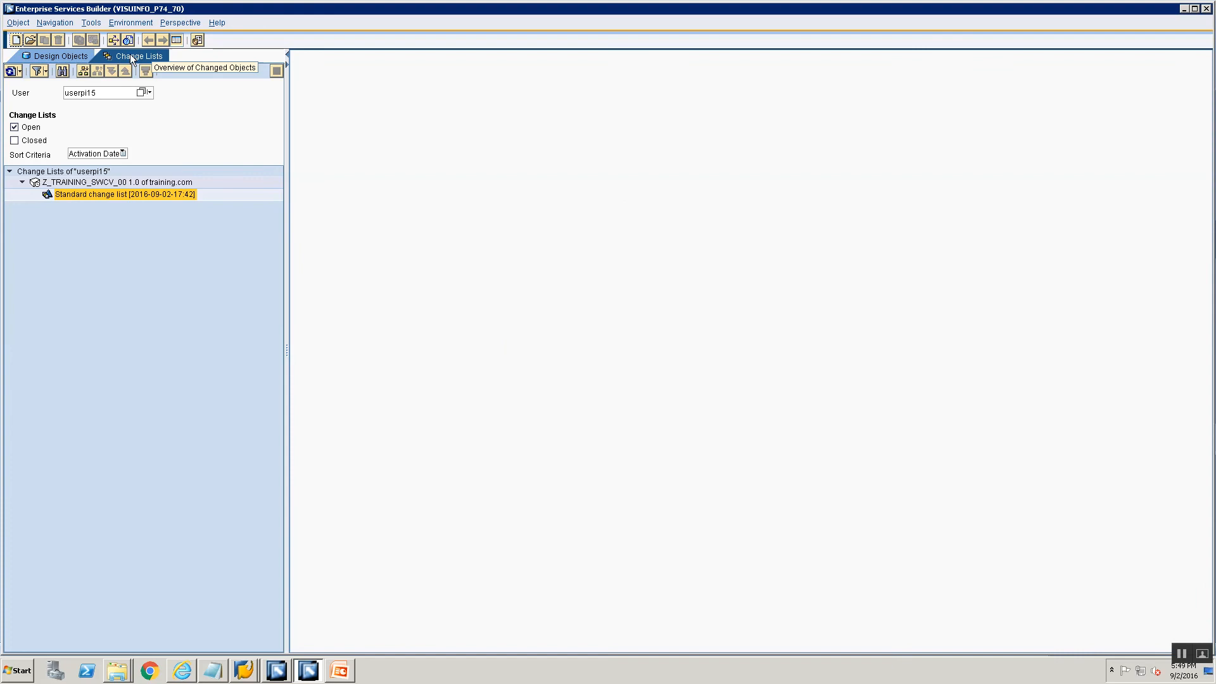
click(60, 55)
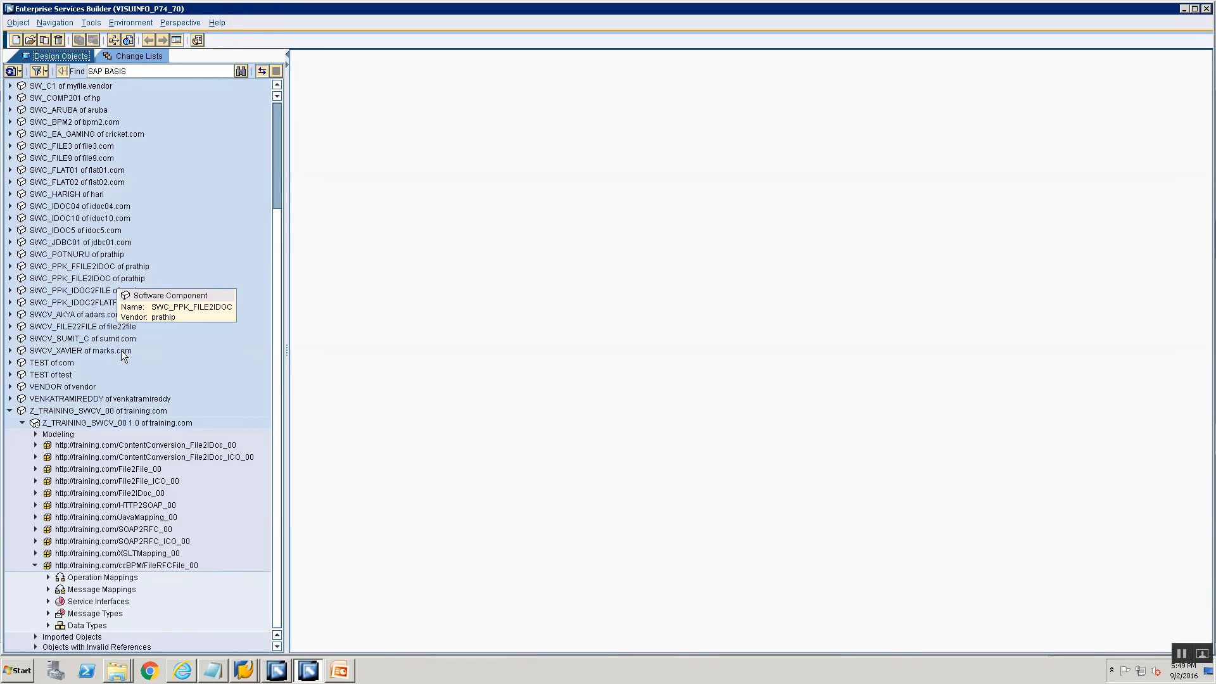
click(79, 569)
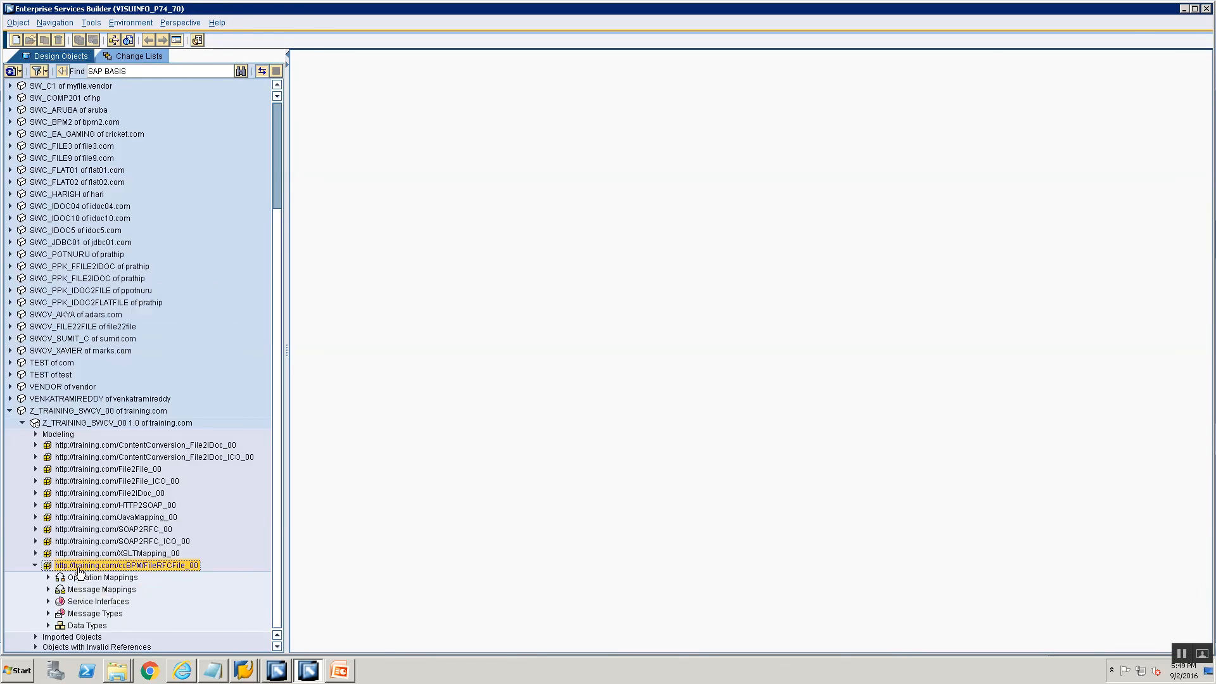
right_click(79, 572)
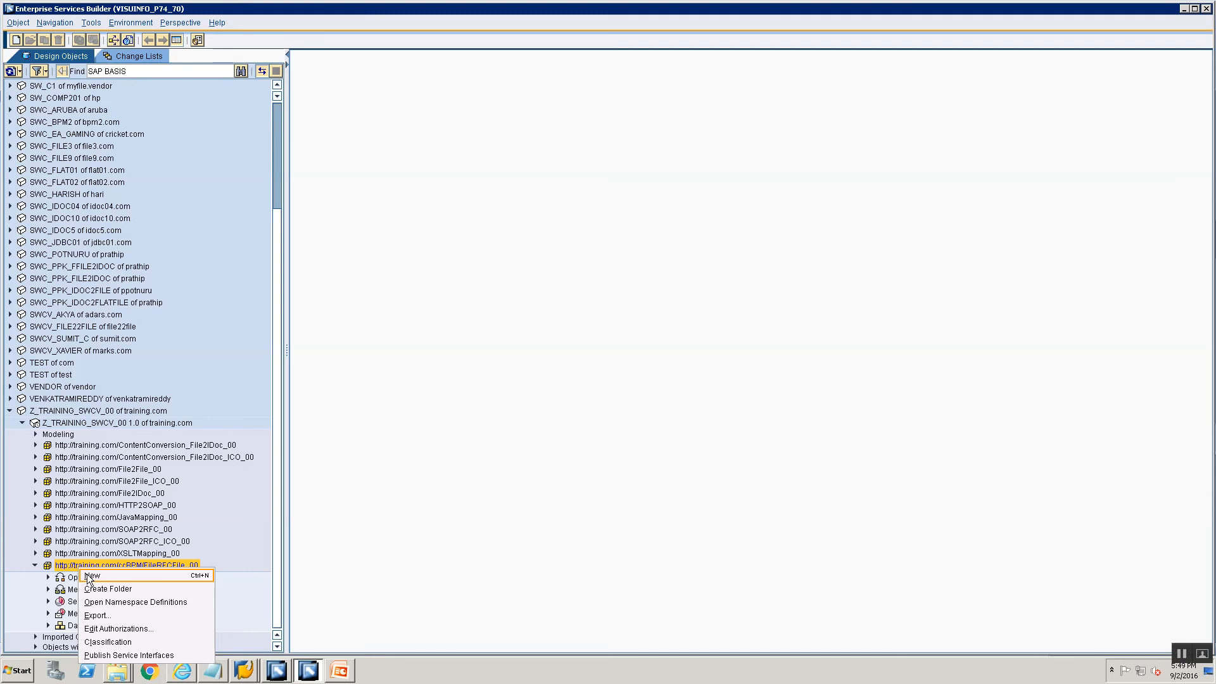
click(92, 576)
click(92, 577)
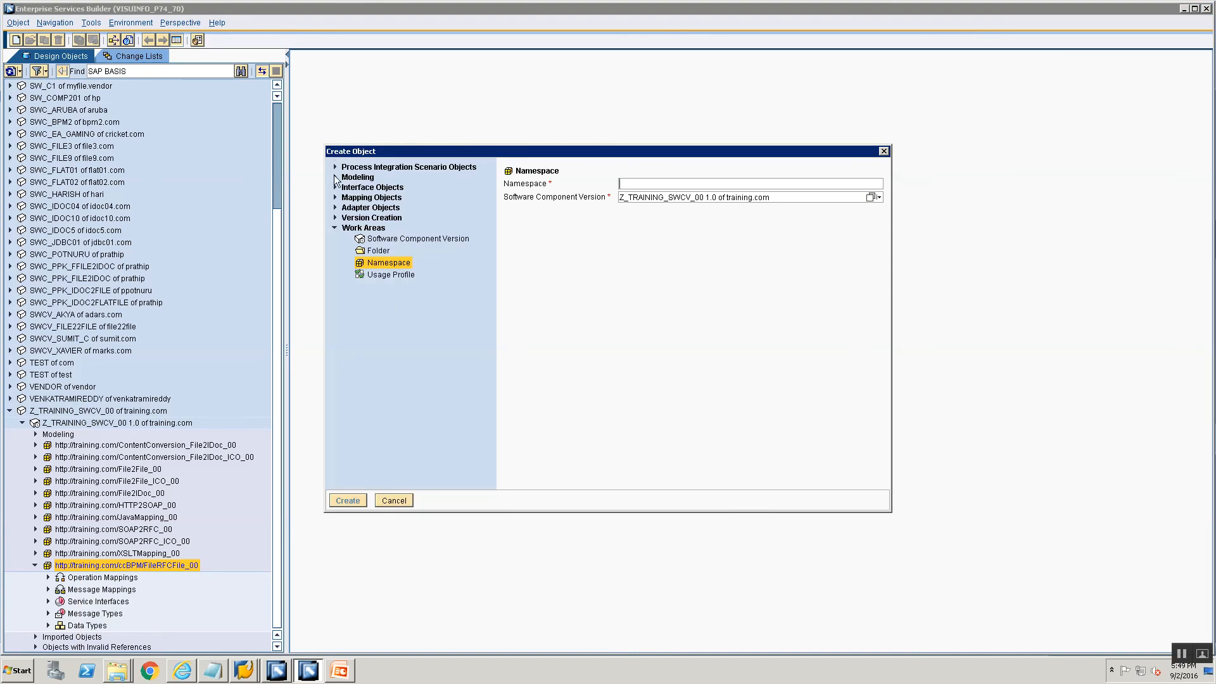
click(335, 167)
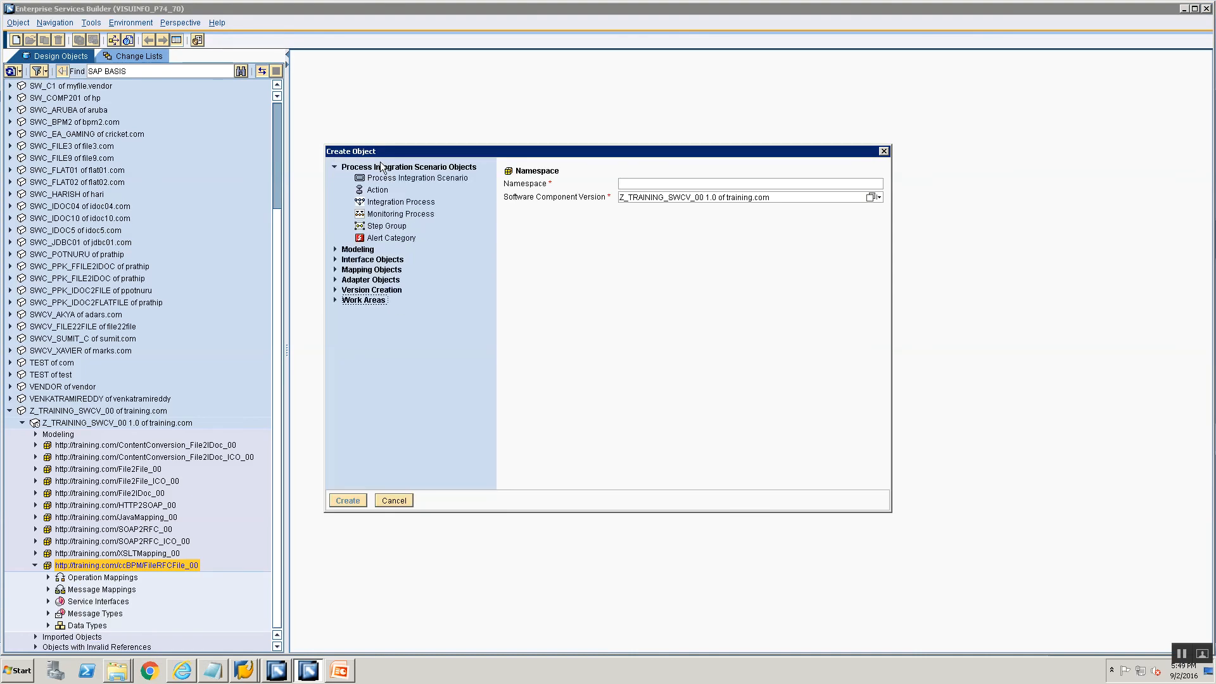
click(380, 202)
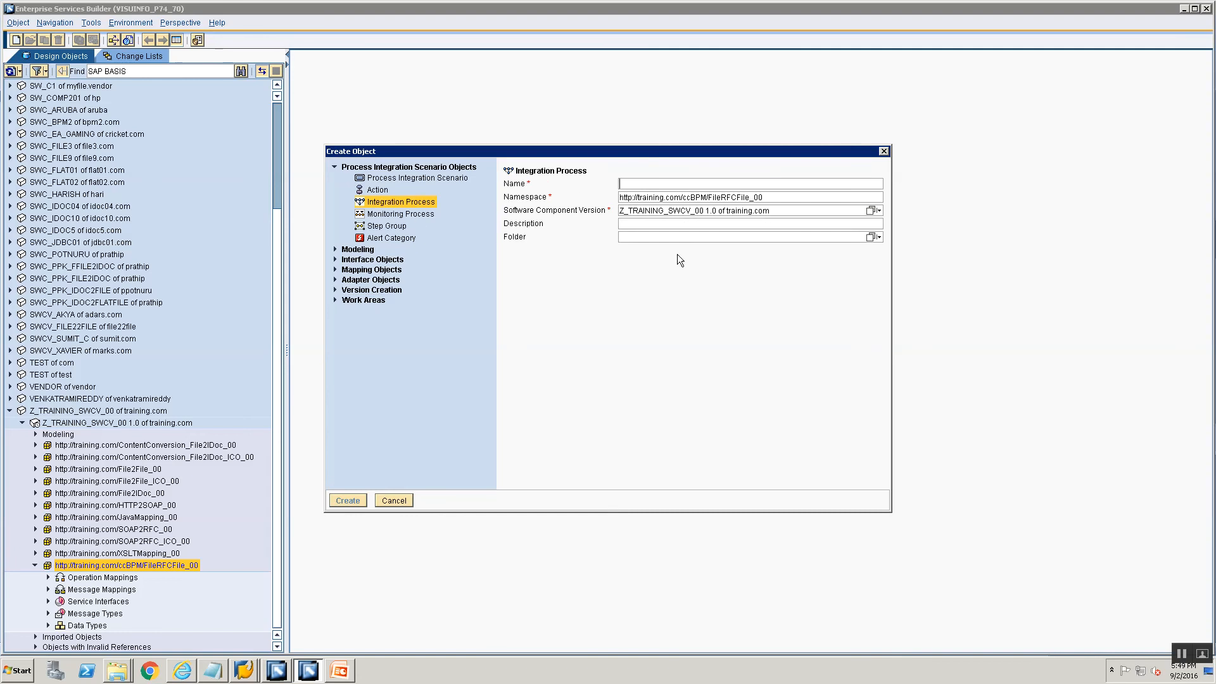
text(IP_)
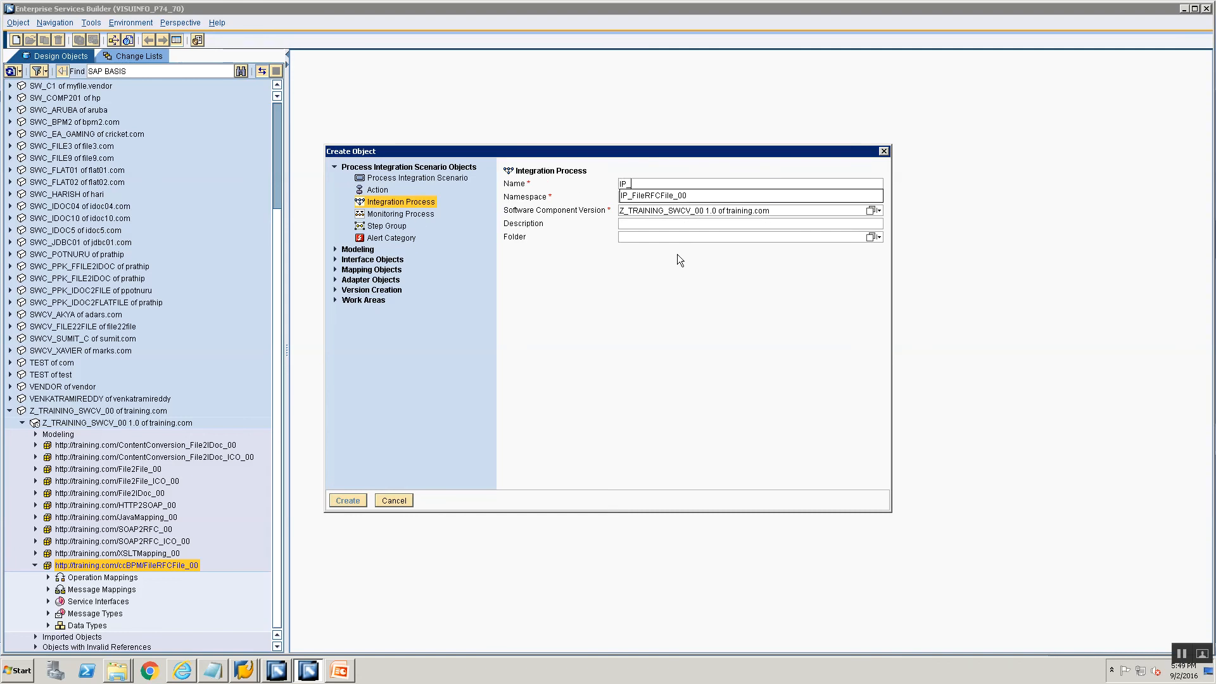
text(FileRFCFile_00)
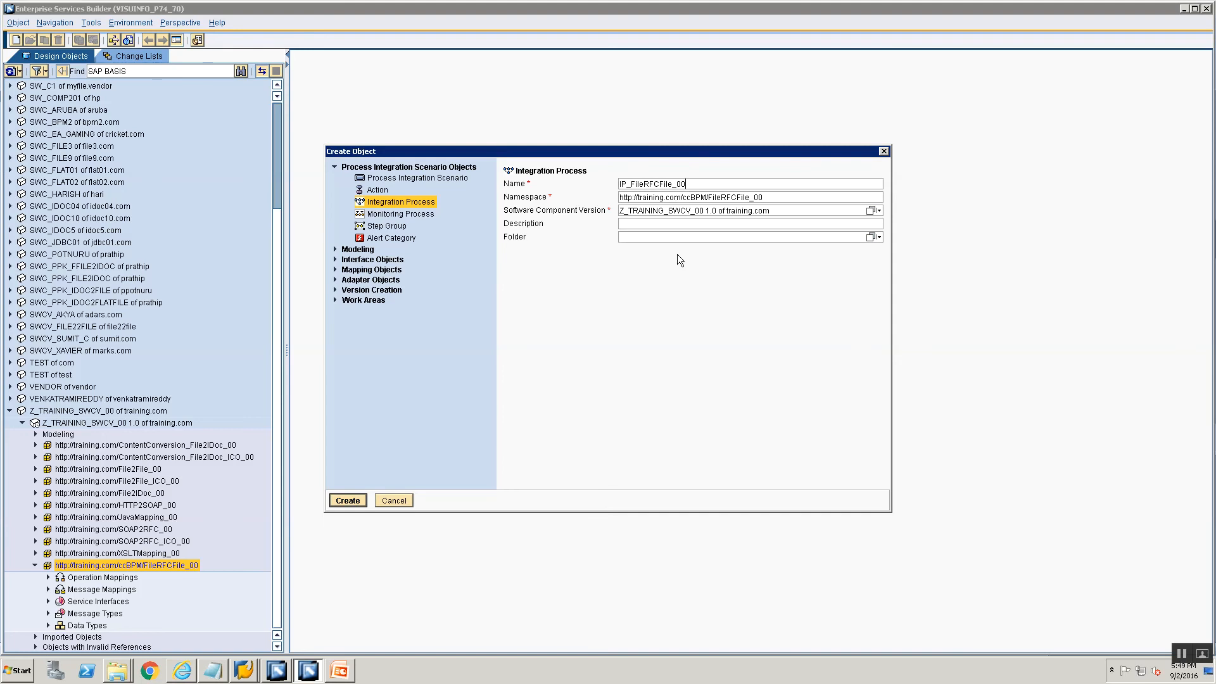
key(Return)
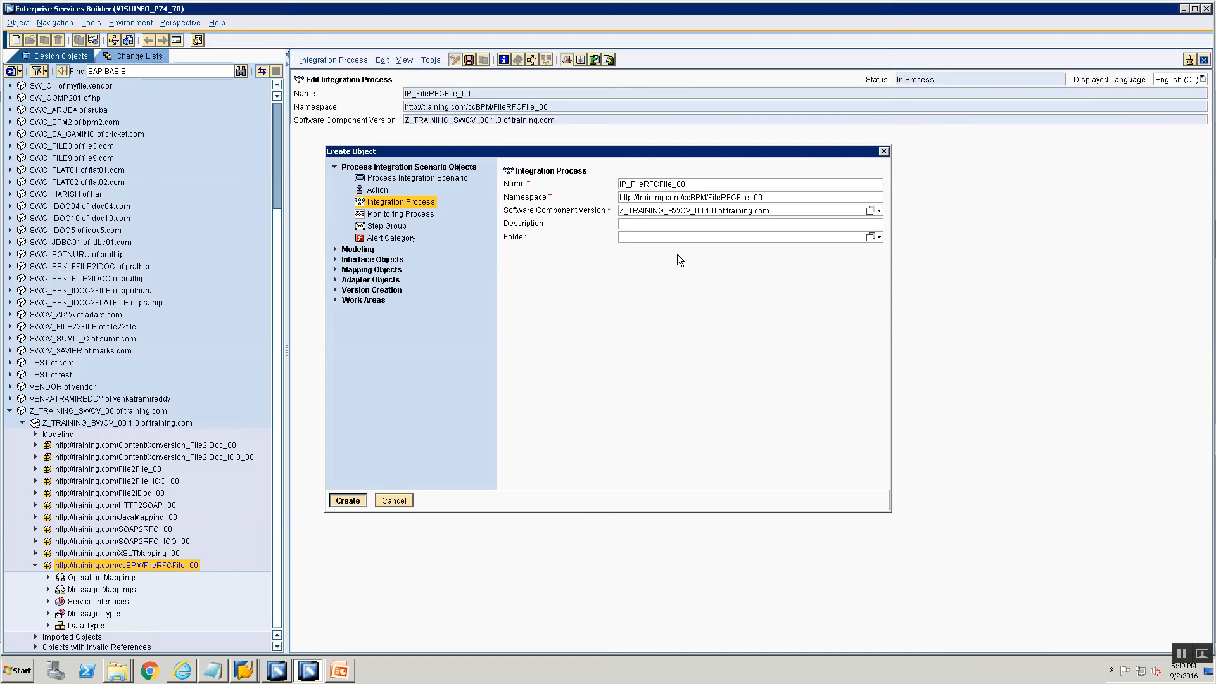
click(1189, 60)
double_click(261, 75)
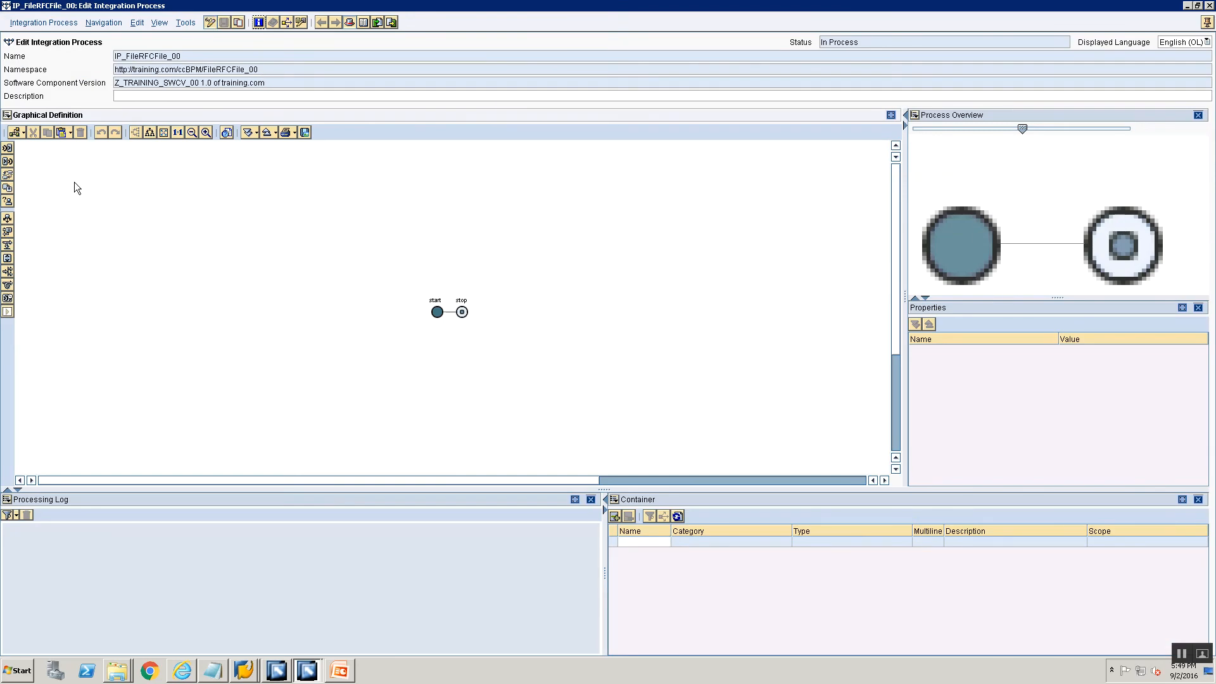
- Insert a Receive step between the start and stop nodes and name it "Receive File Req"
drag(55, 166, 308, 294)
drag(452, 310, 434, 338)
drag(452, 316, 452, 317)
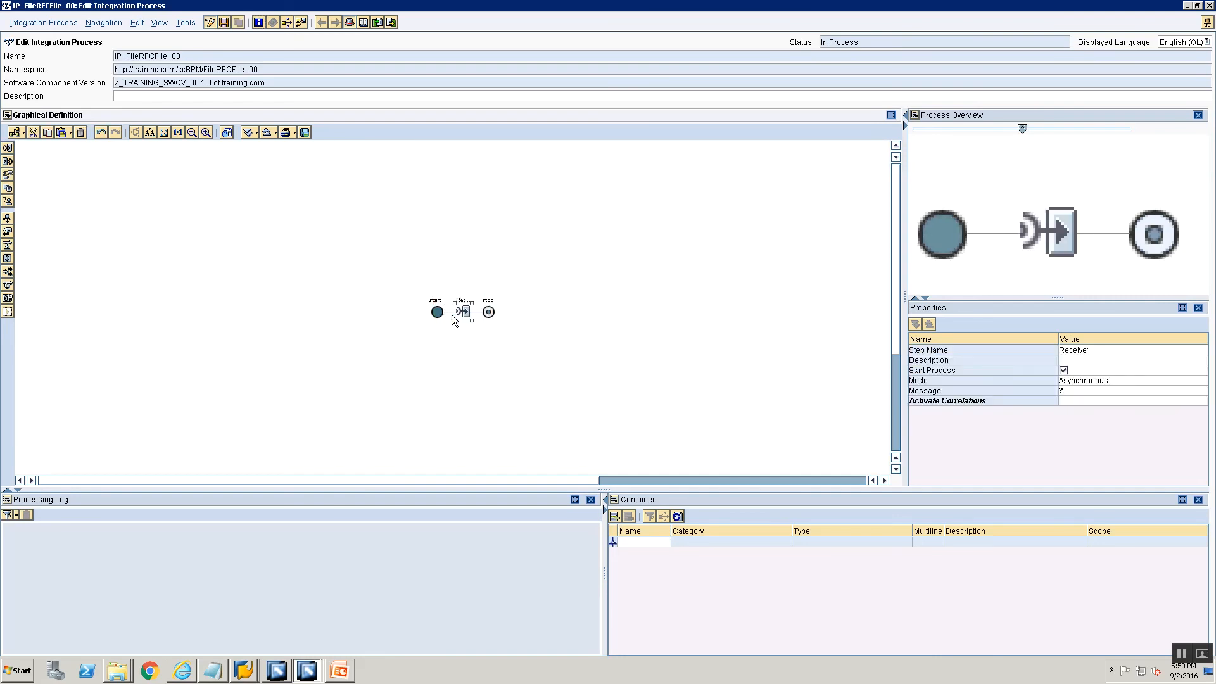
click(1119, 351)
text(File Req)
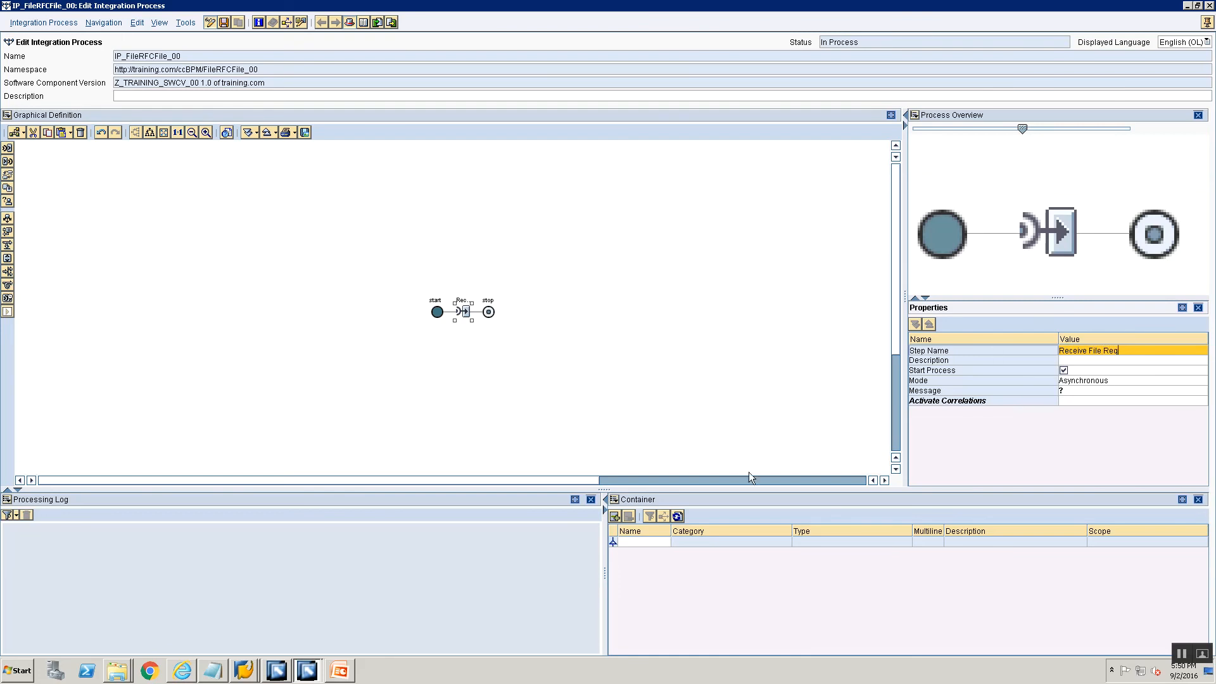
click(315, 310)
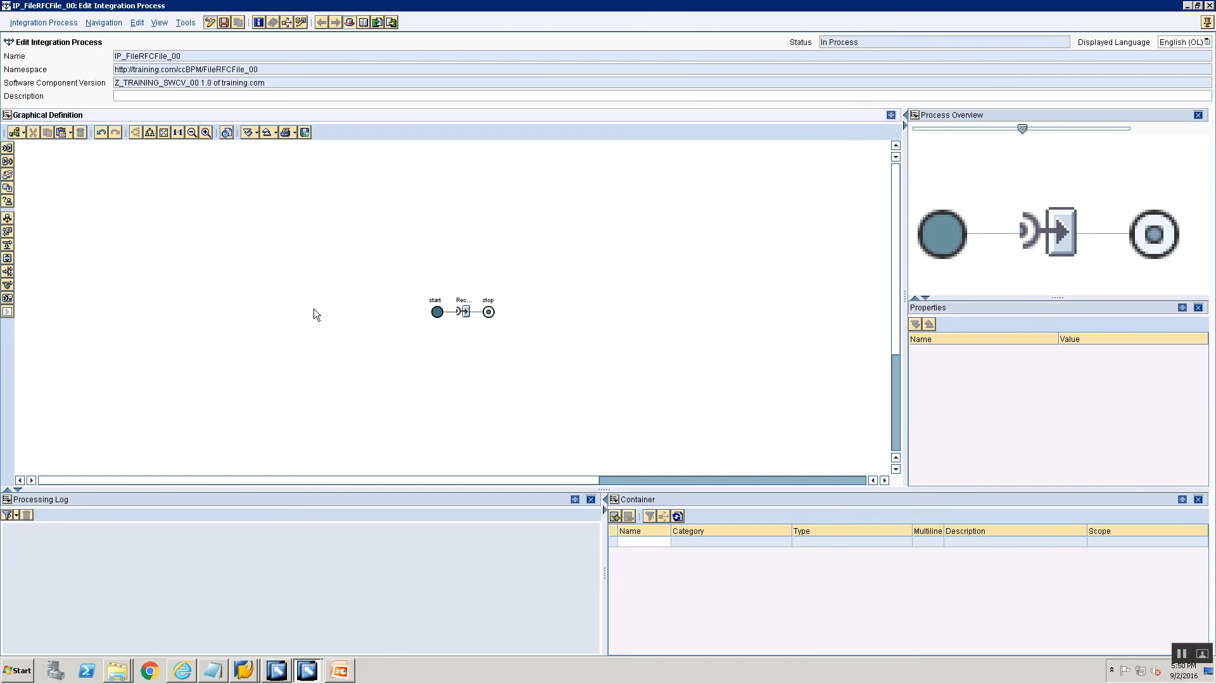
click(458, 314)
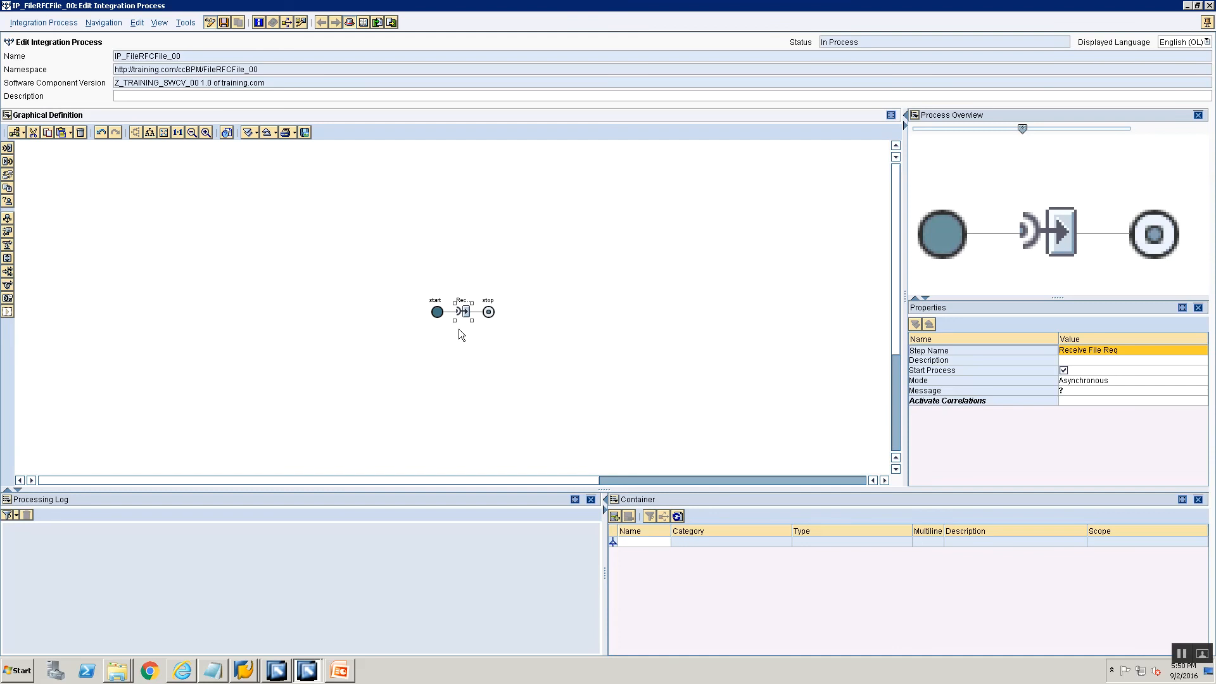
click(1113, 362)
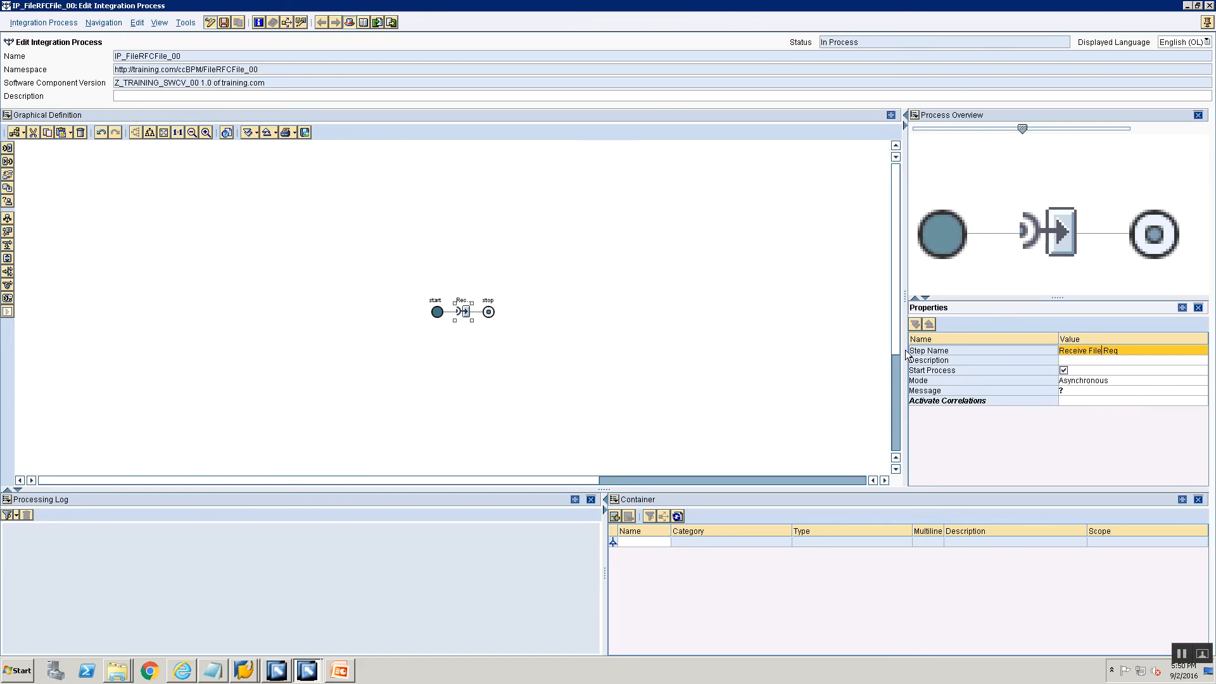
- Close the processing log and add a container element named FileRequest
drag(899, 347, 608, 329)
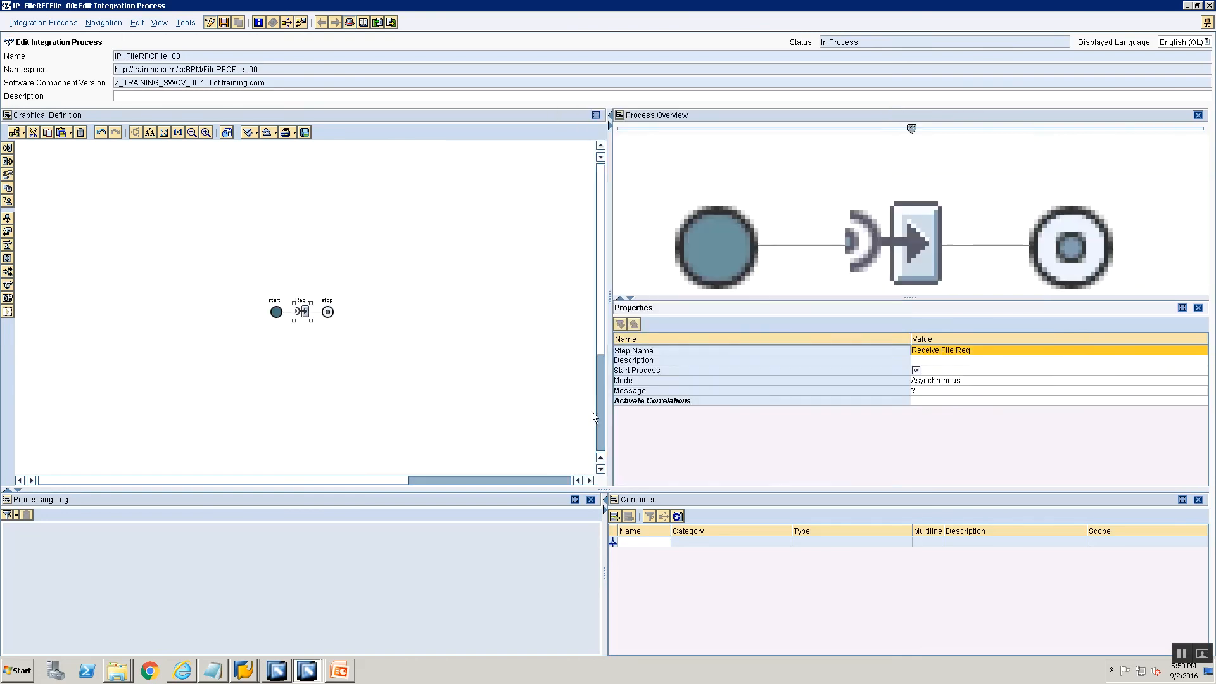
click(590, 501)
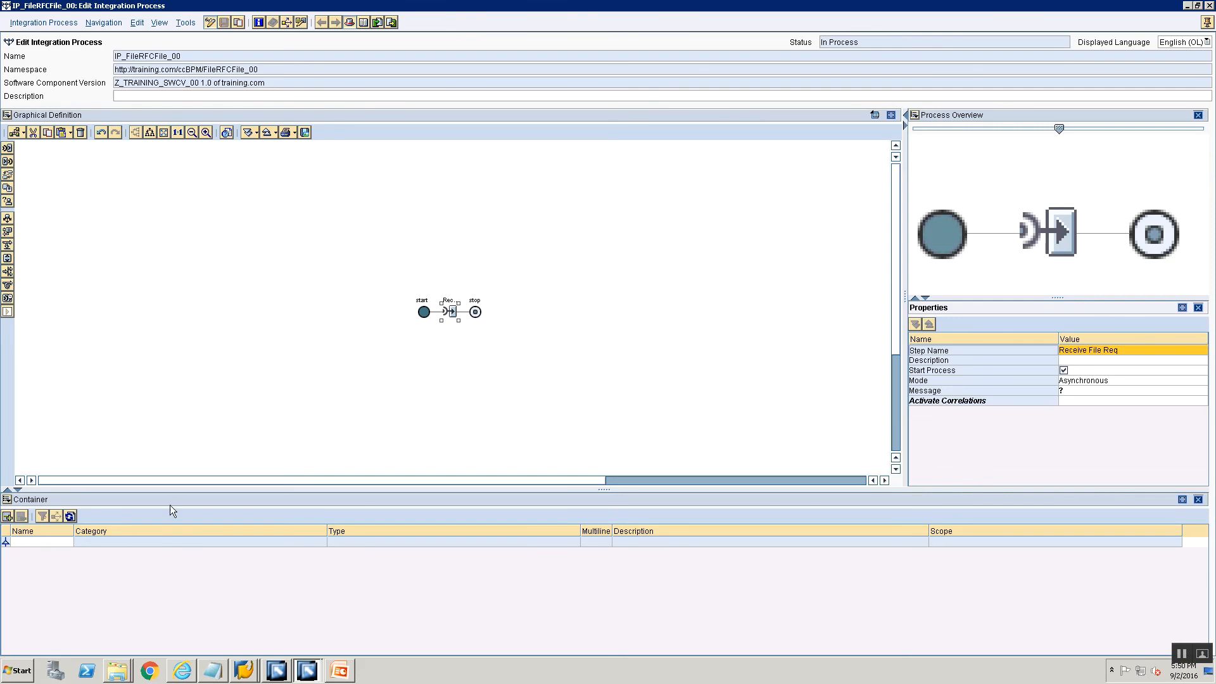
click(30, 544)
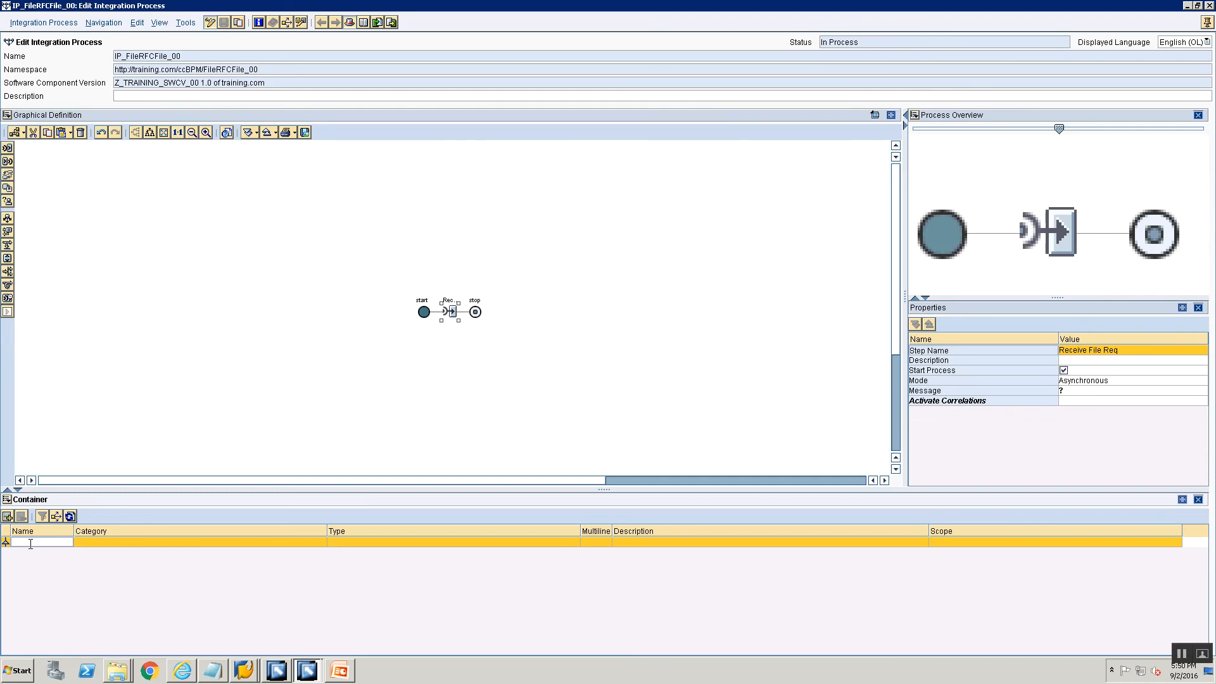
text(FileRequest)
click(166, 546)
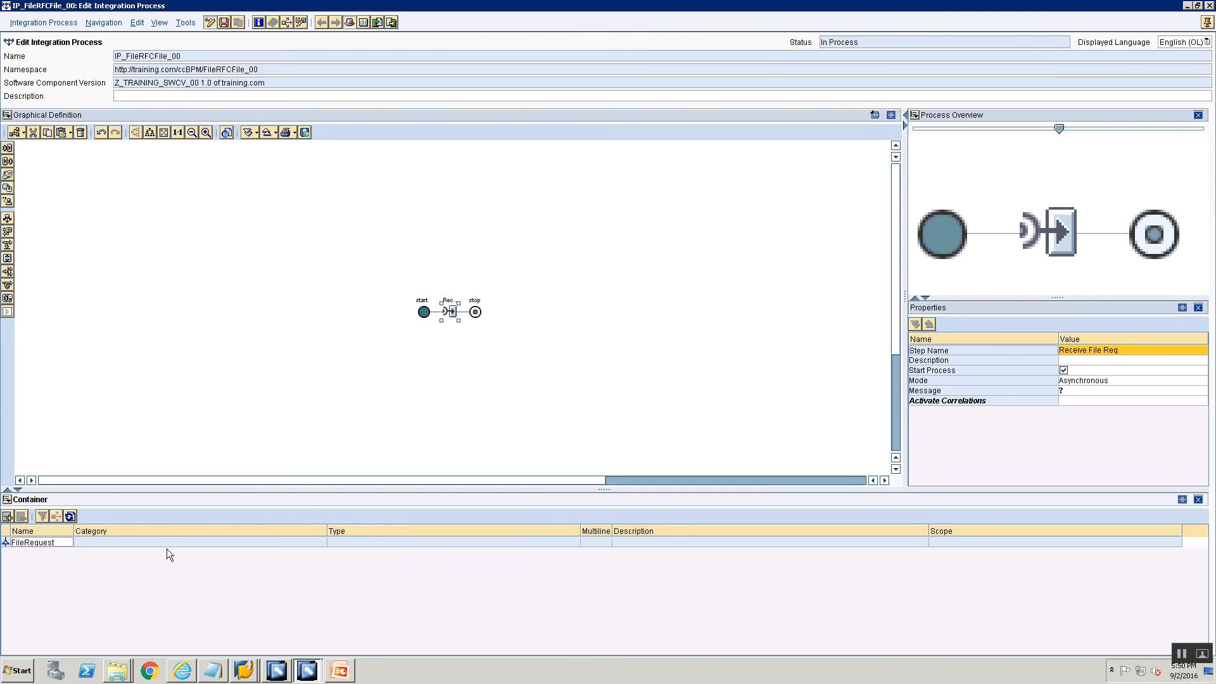
- Set the category of the FileRequest container element to Abstract Interface and its type to SIAA_FileReq
click(268, 543)
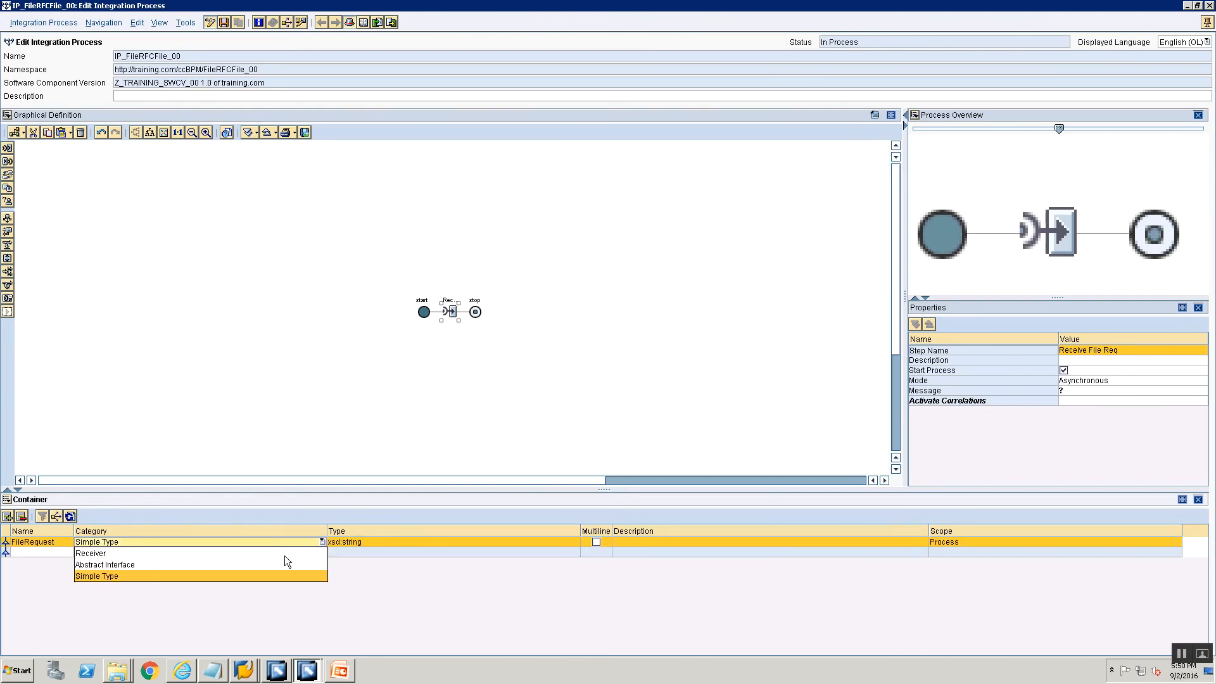
click(253, 565)
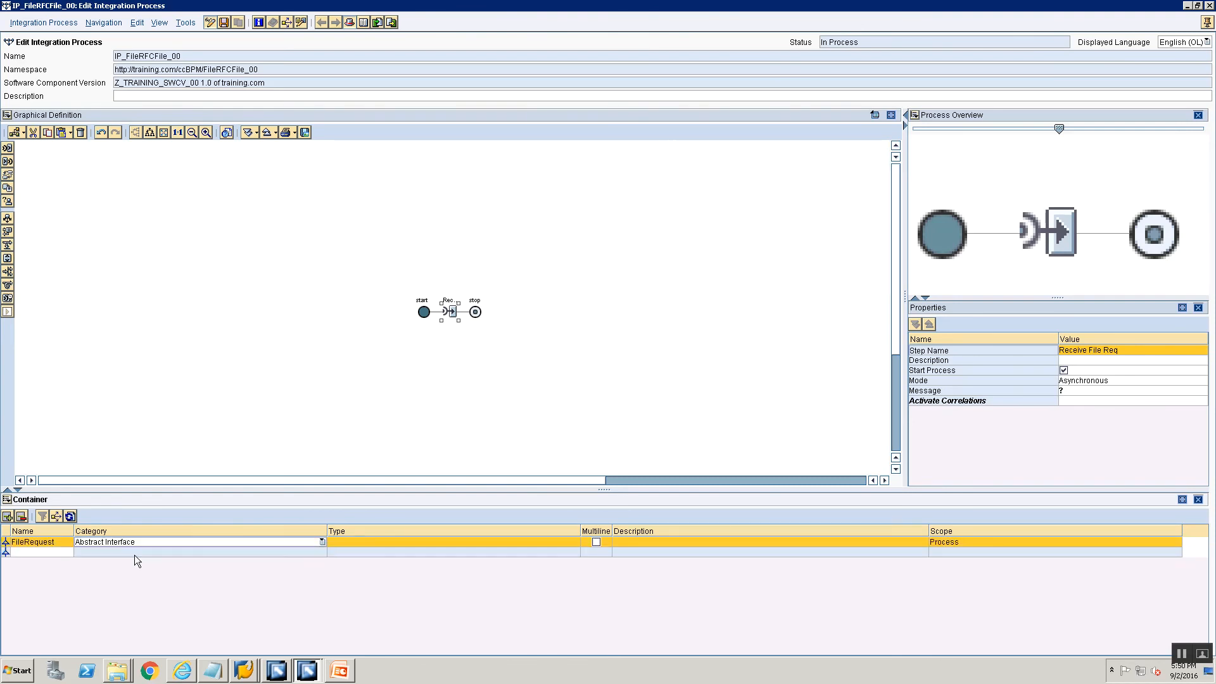
click(572, 542)
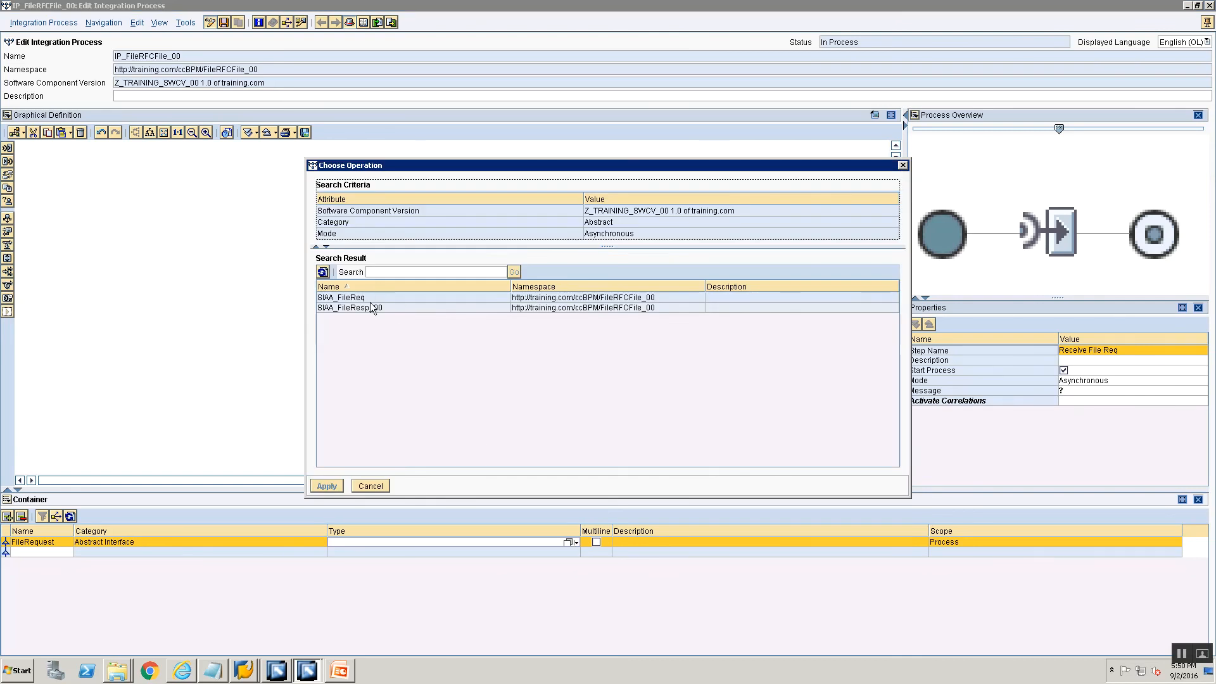
click(357, 297)
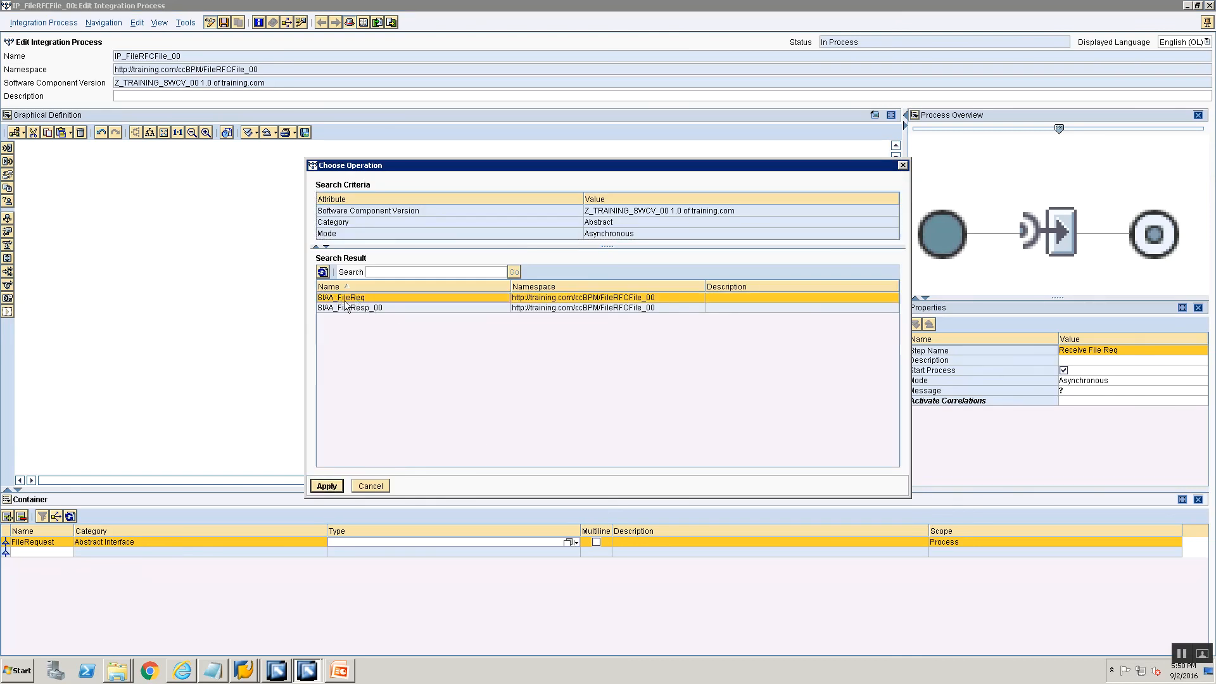
click(329, 486)
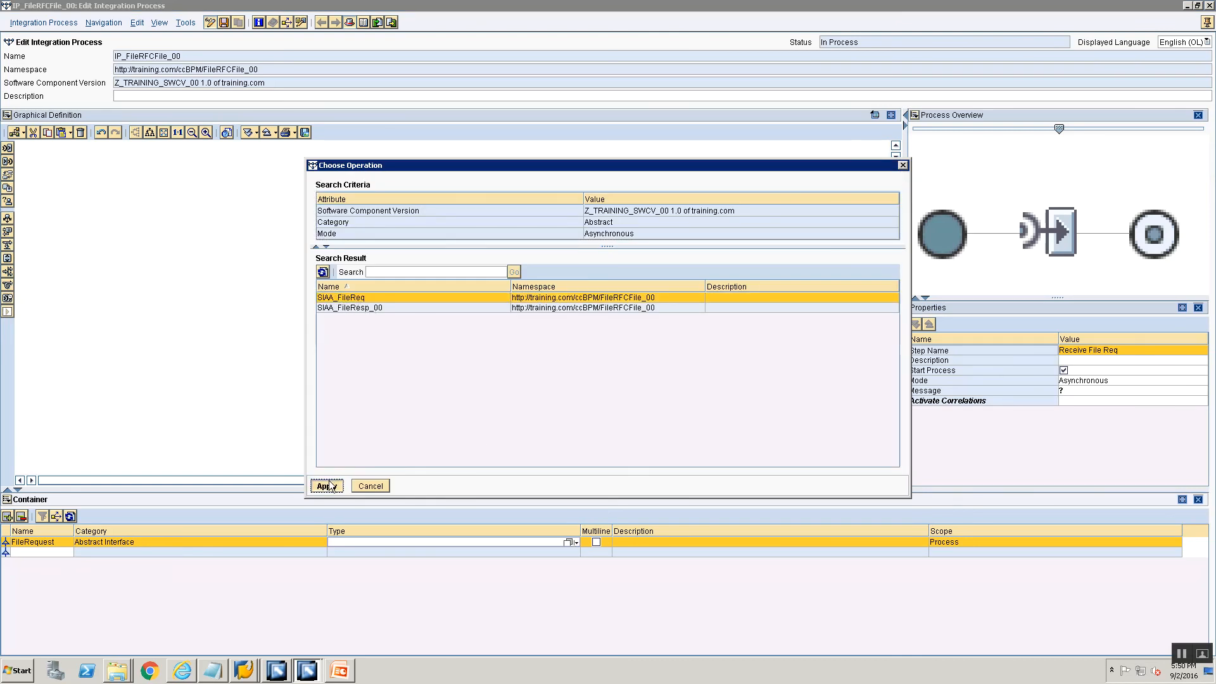
- Add a second container element named FileResponse with the category Abstract Interface
click(38, 552)
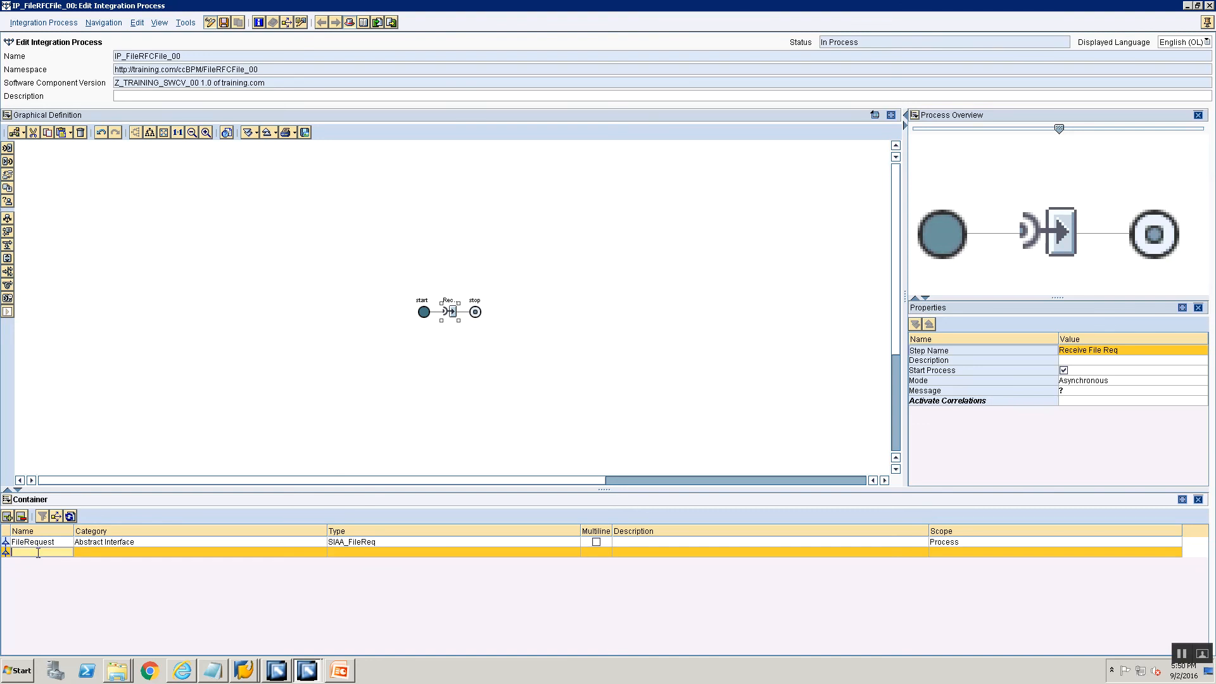
text(FileResponse)
click(121, 551)
click(115, 555)
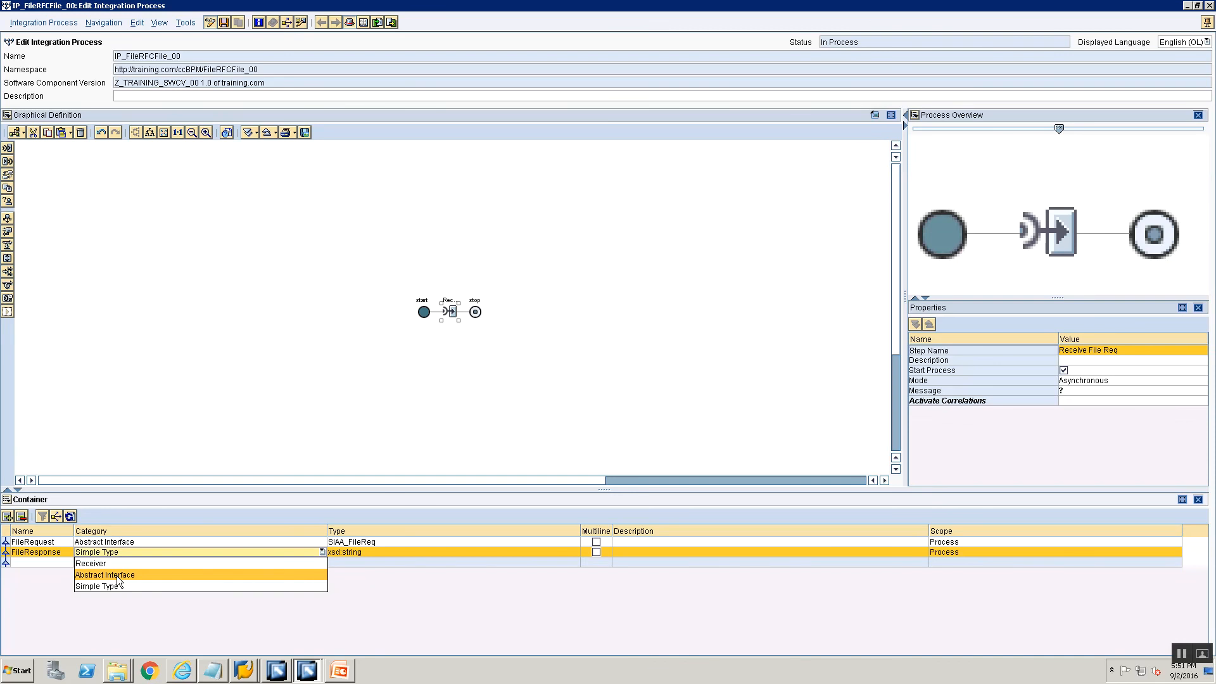
click(117, 576)
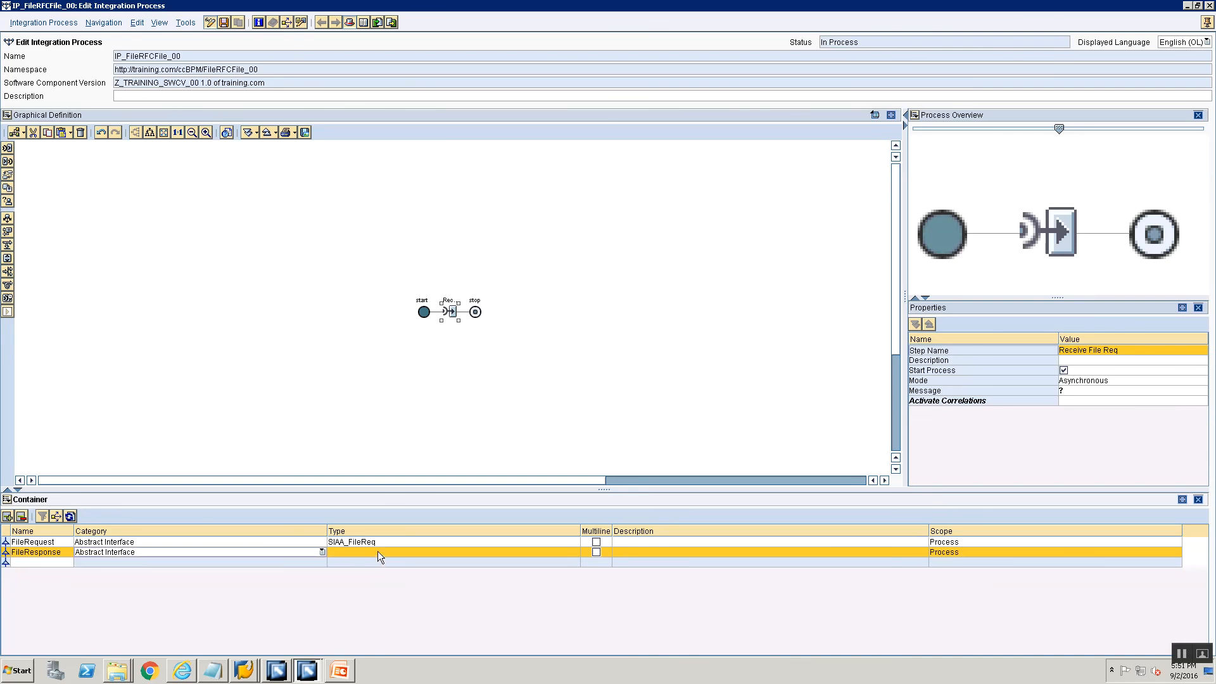
- Set the type of the FileResponse container element to the abstract interface SIAA_FileResp_00
click(378, 551)
click(568, 553)
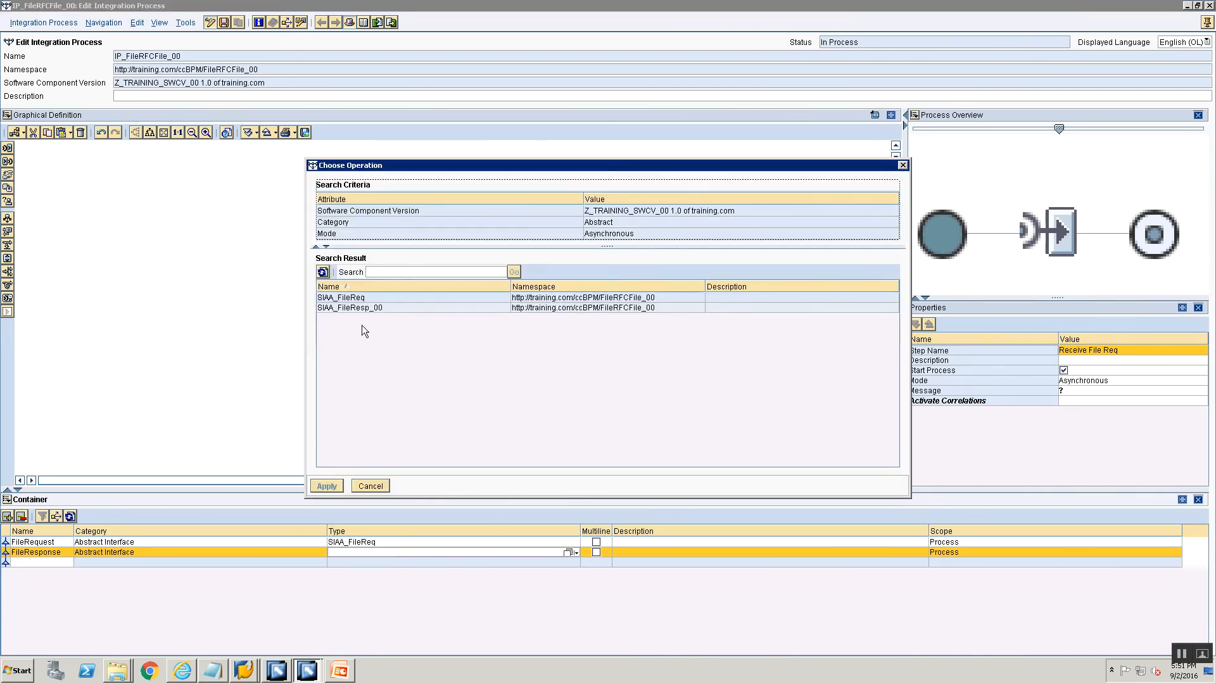
click(354, 311)
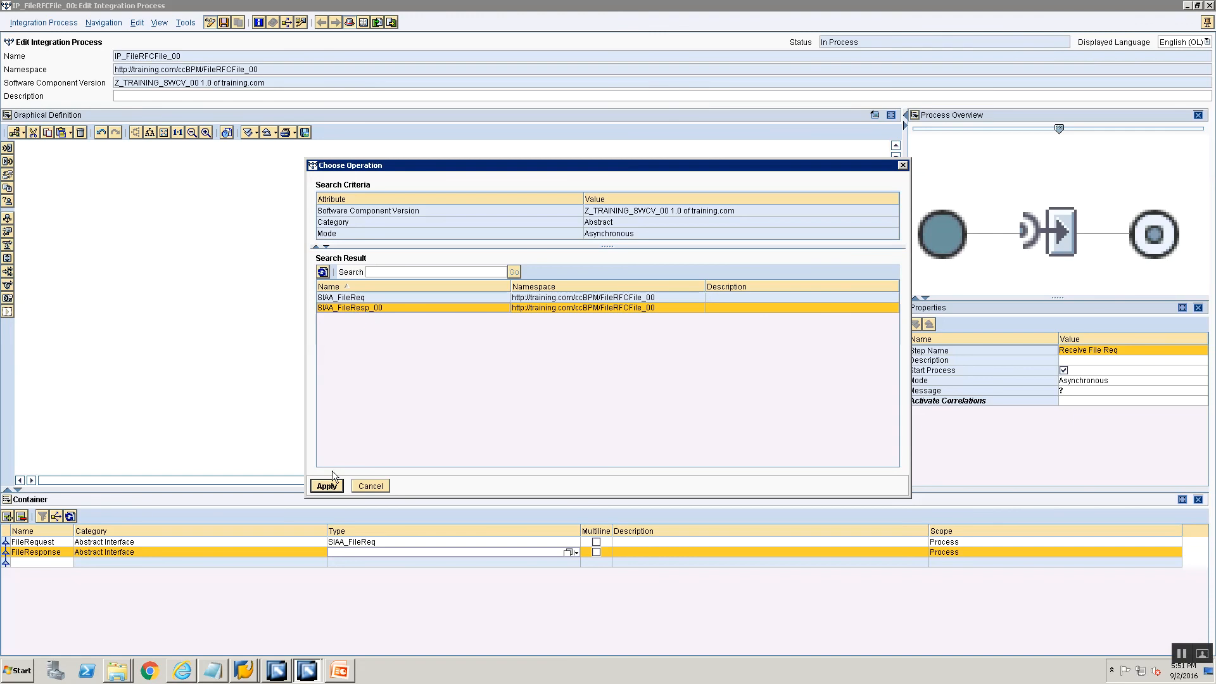
click(327, 486)
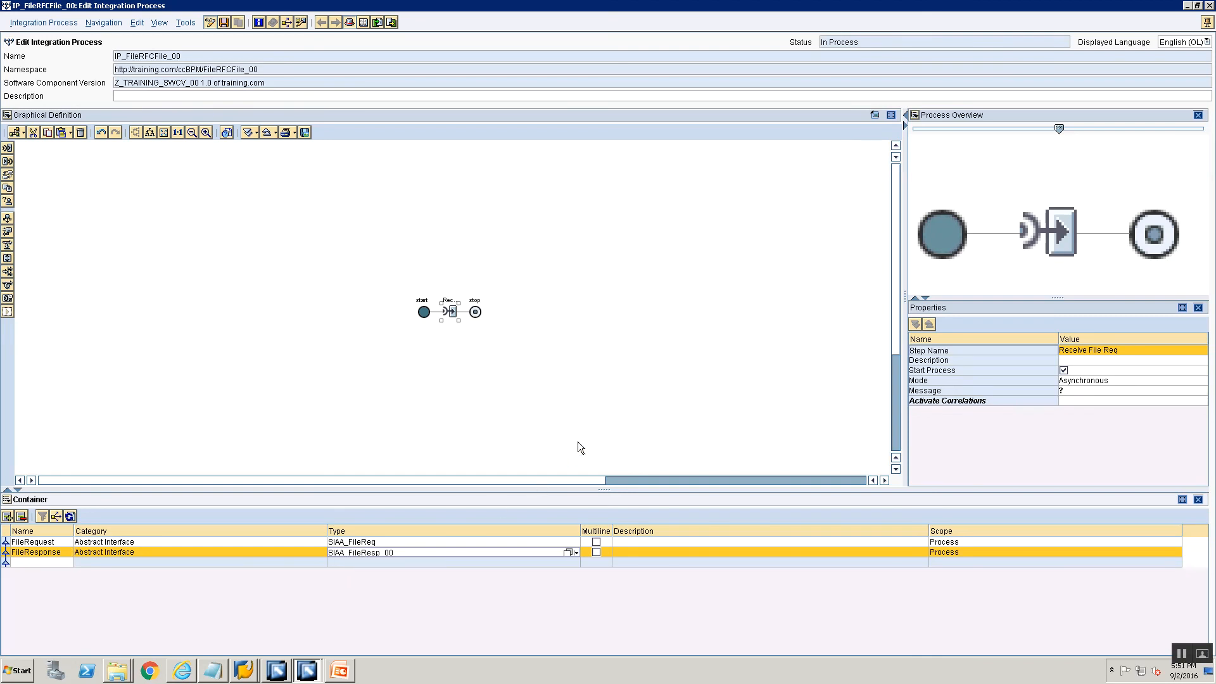
key(Return)
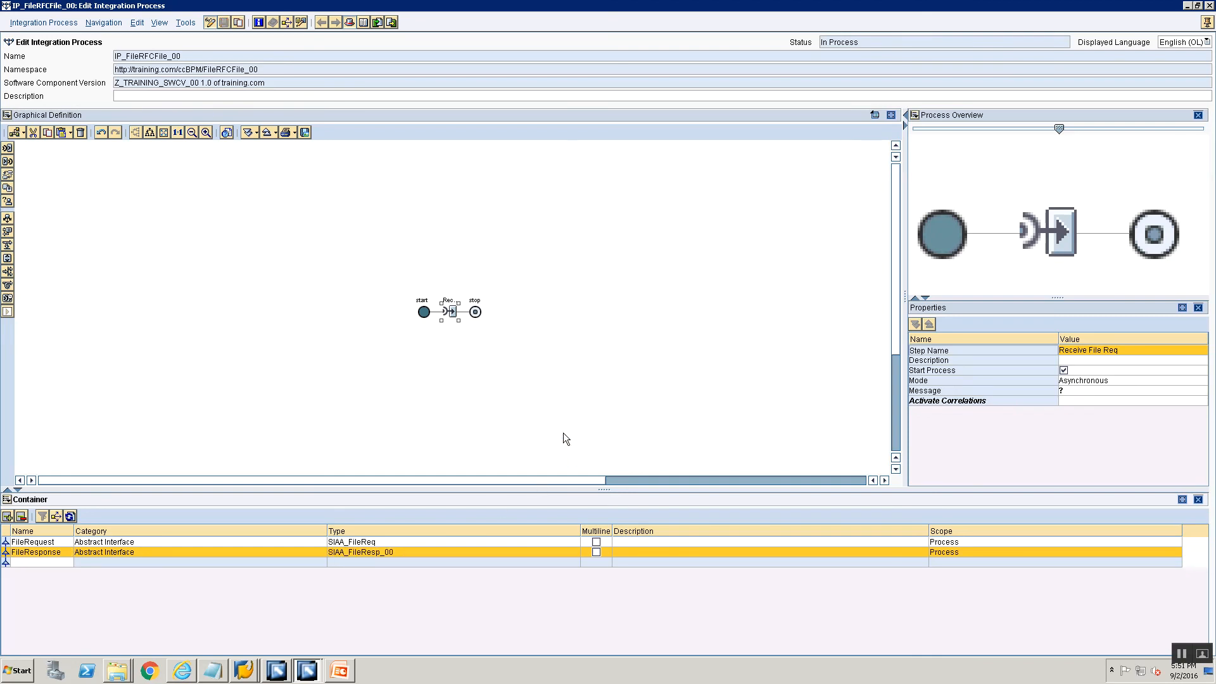
- Assign the container element FileRequest as the message of the Receive File Req step
click(421, 336)
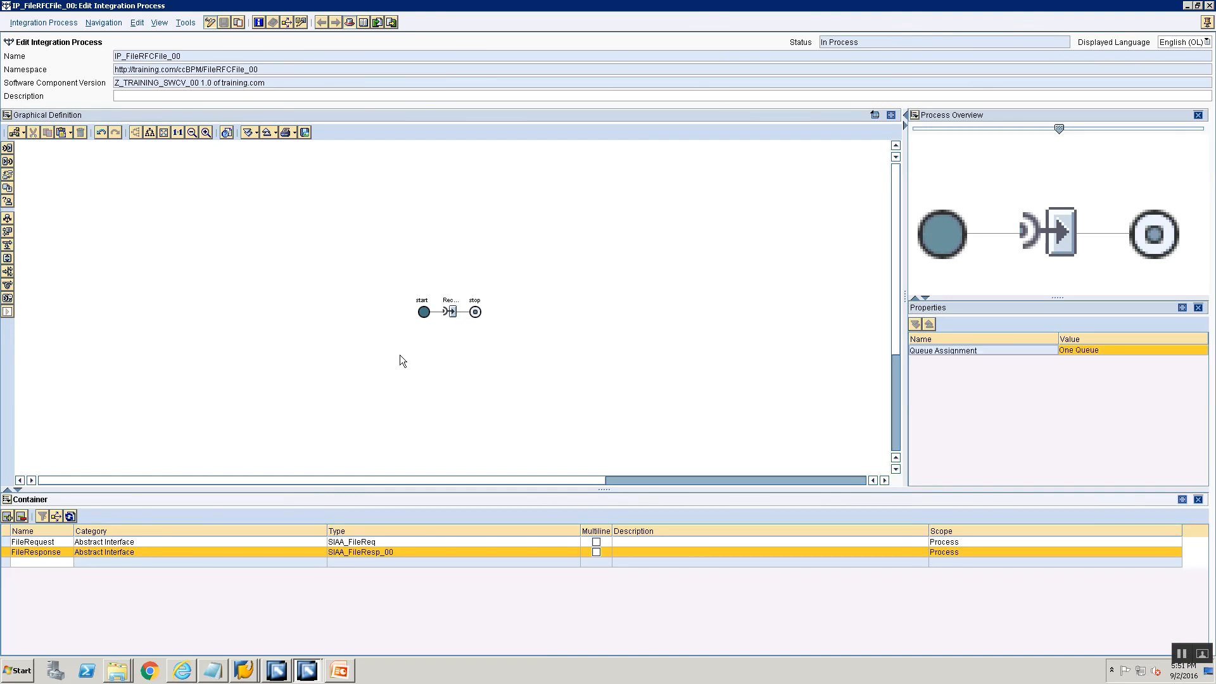
click(453, 309)
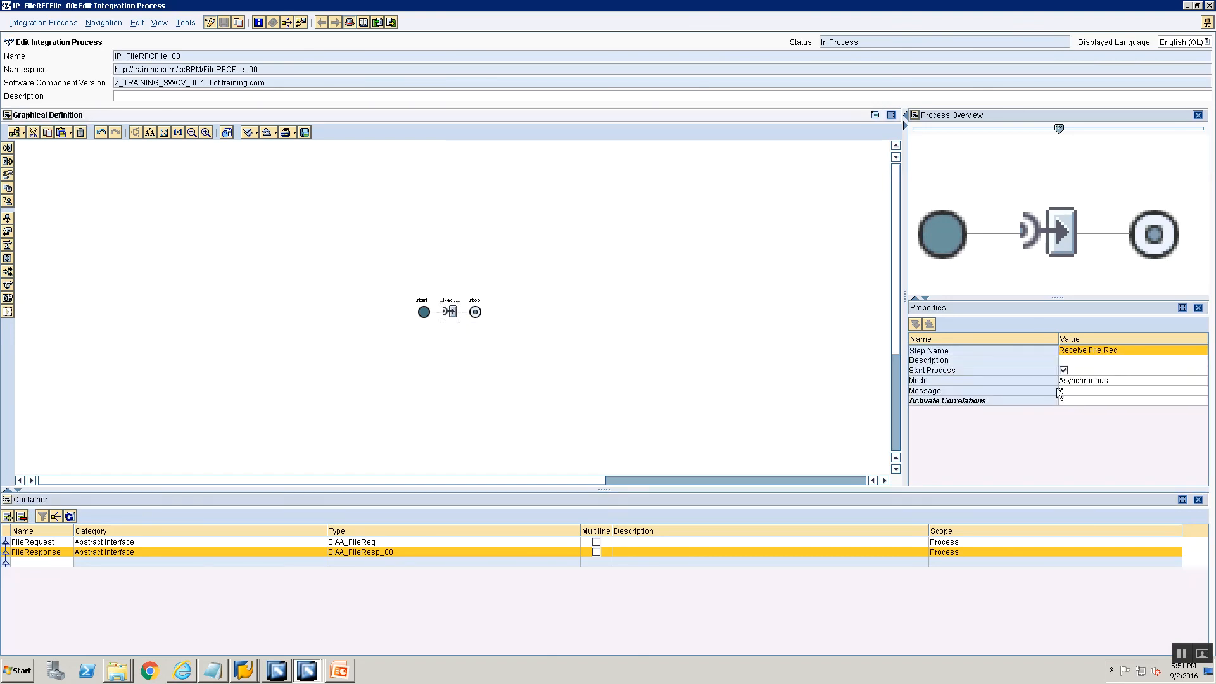
click(1195, 392)
click(1196, 392)
click(1196, 392)
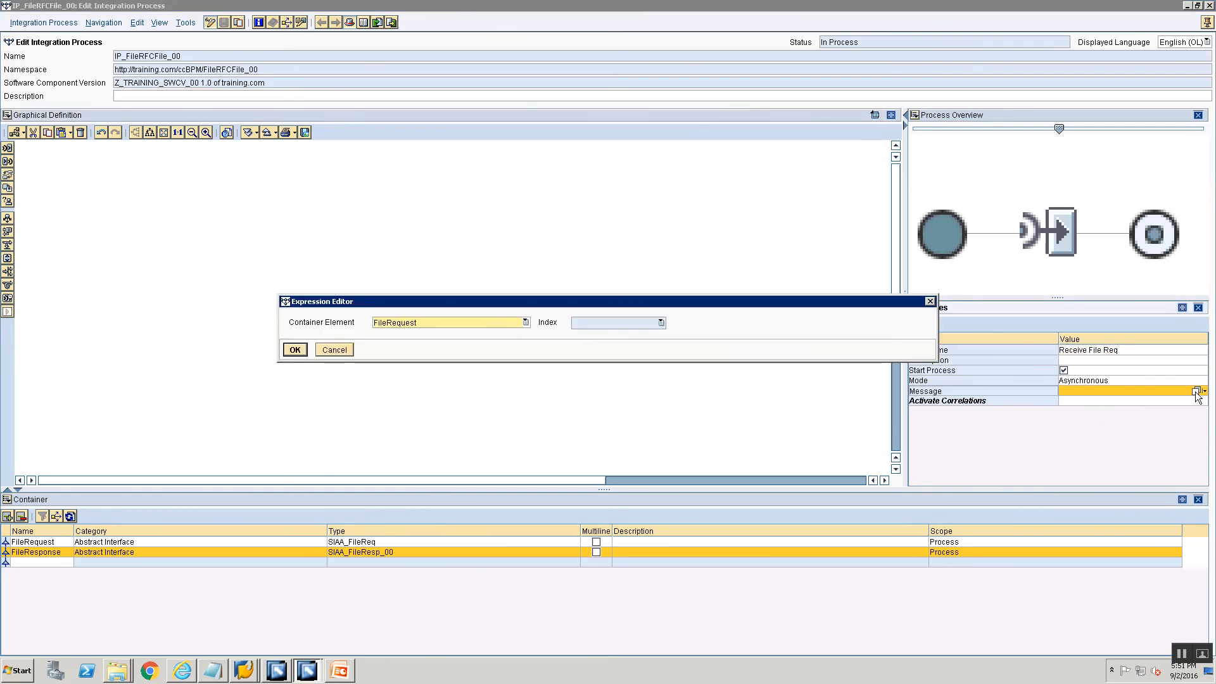
click(412, 327)
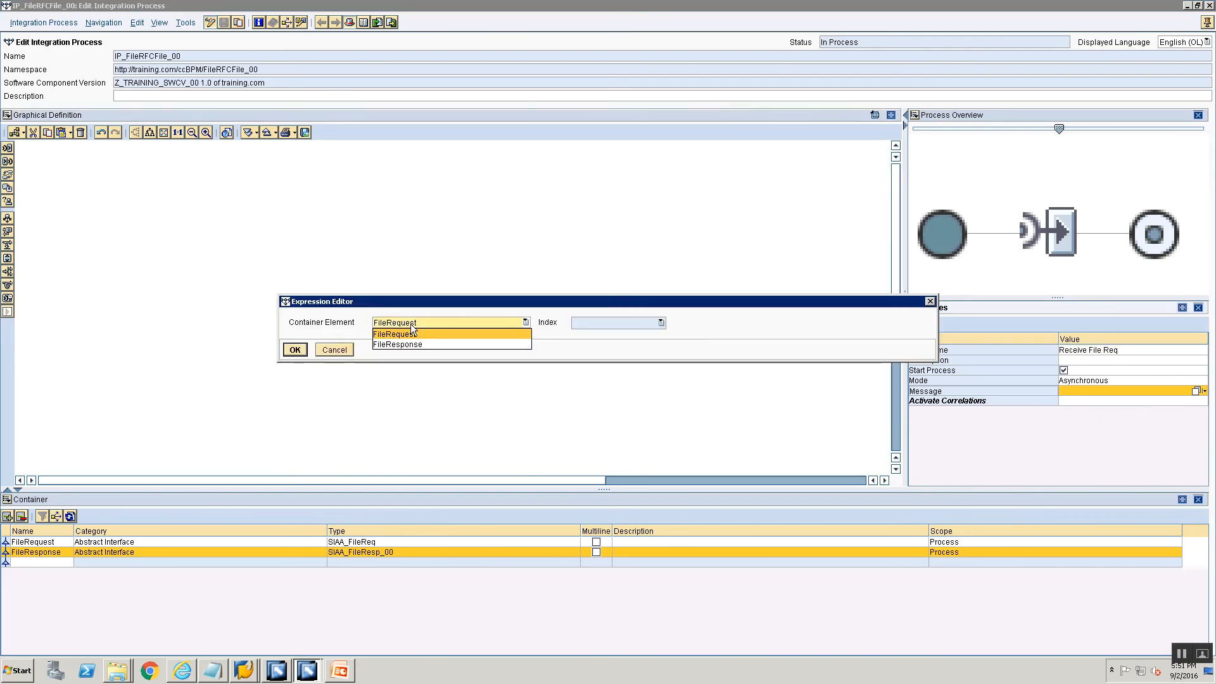
click(409, 335)
click(304, 351)
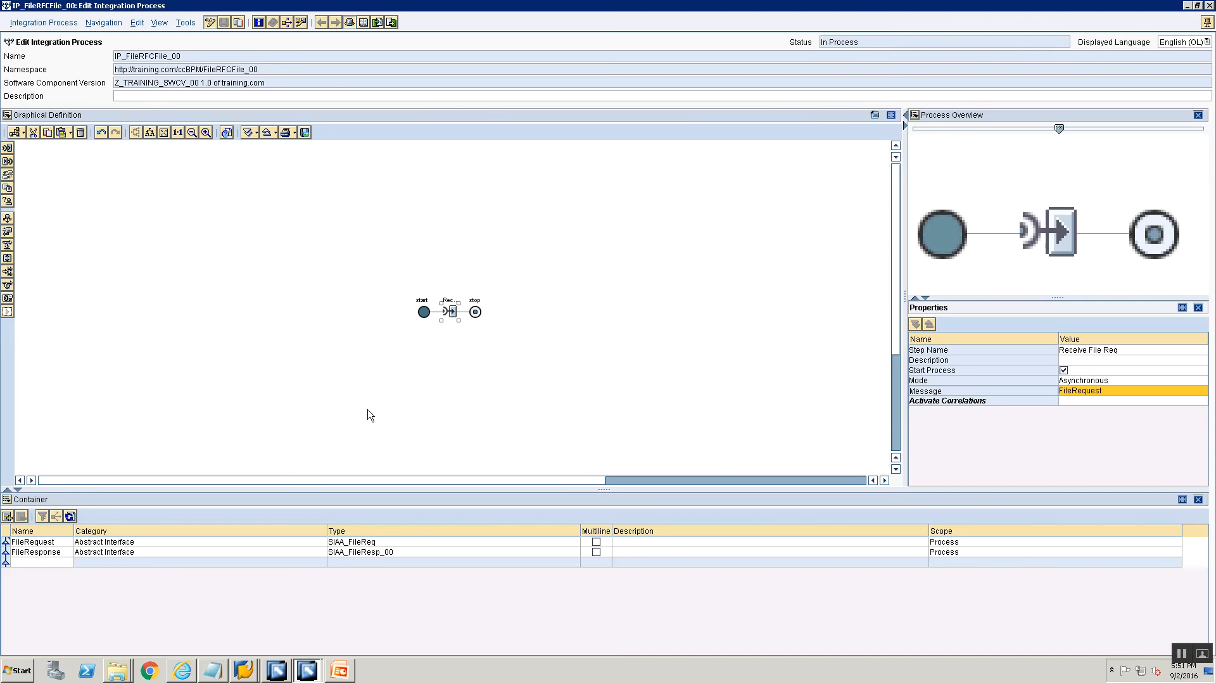
- Insert a Send step between the Receive step and the stop node and name it "Send Synchronous call to SAP"
drag(8, 161, 74, 218)
drag(241, 326, 471, 318)
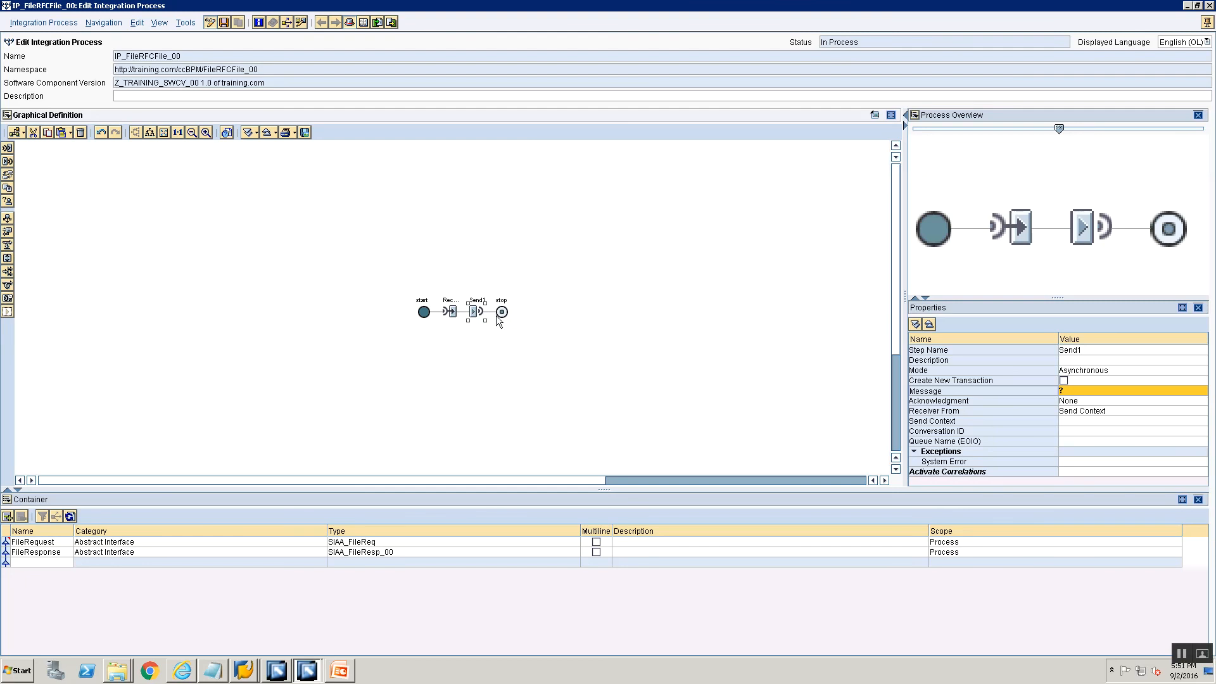
click(1118, 351)
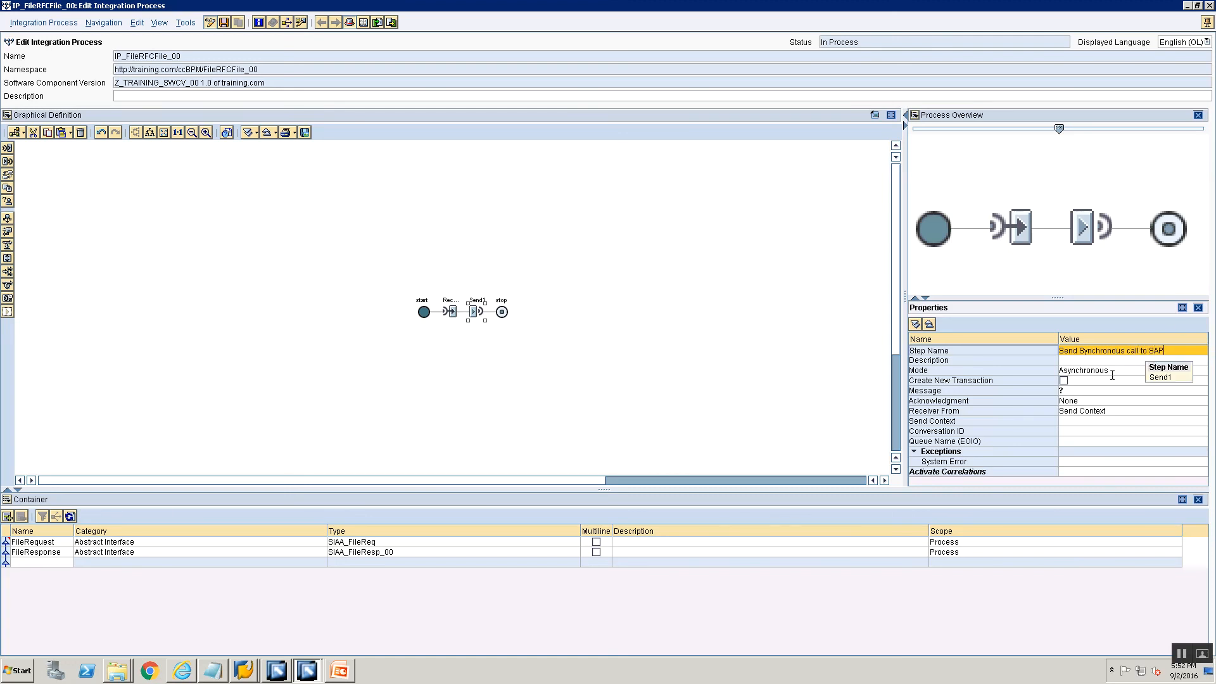
key(Return)
- Set the SAP call step's mode to Synchronous and its synchronous interface to SIAS_BAPI_User_Get_Details_00
click(1111, 371)
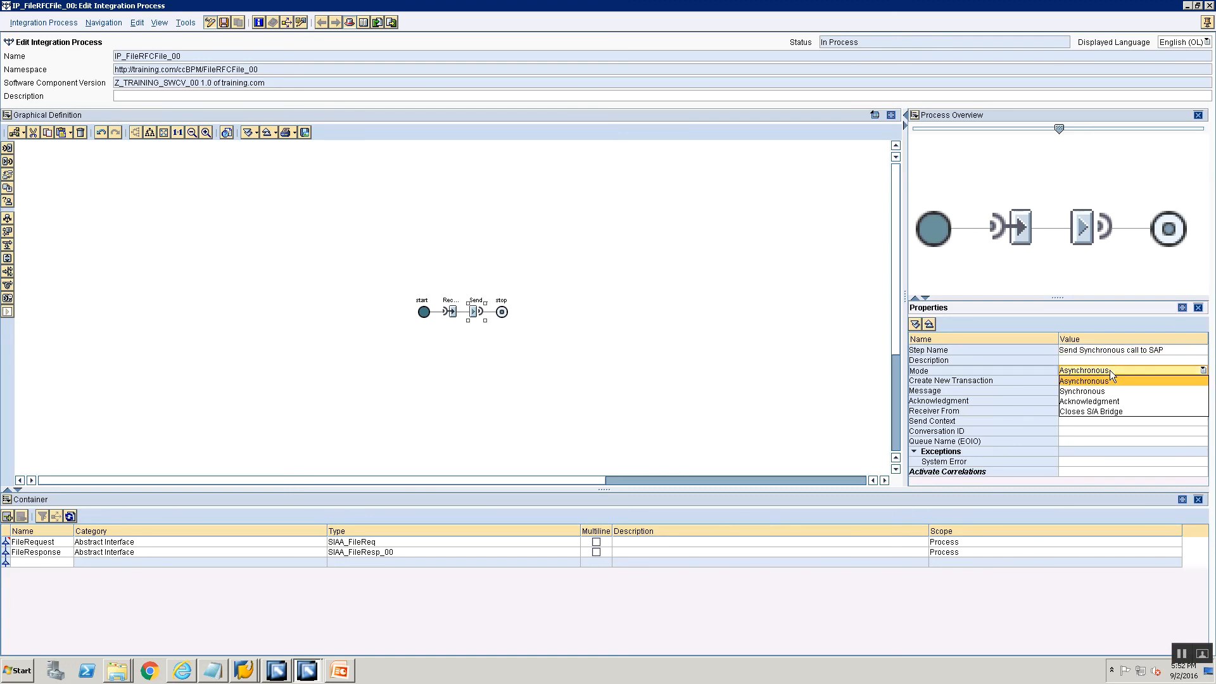
click(1104, 391)
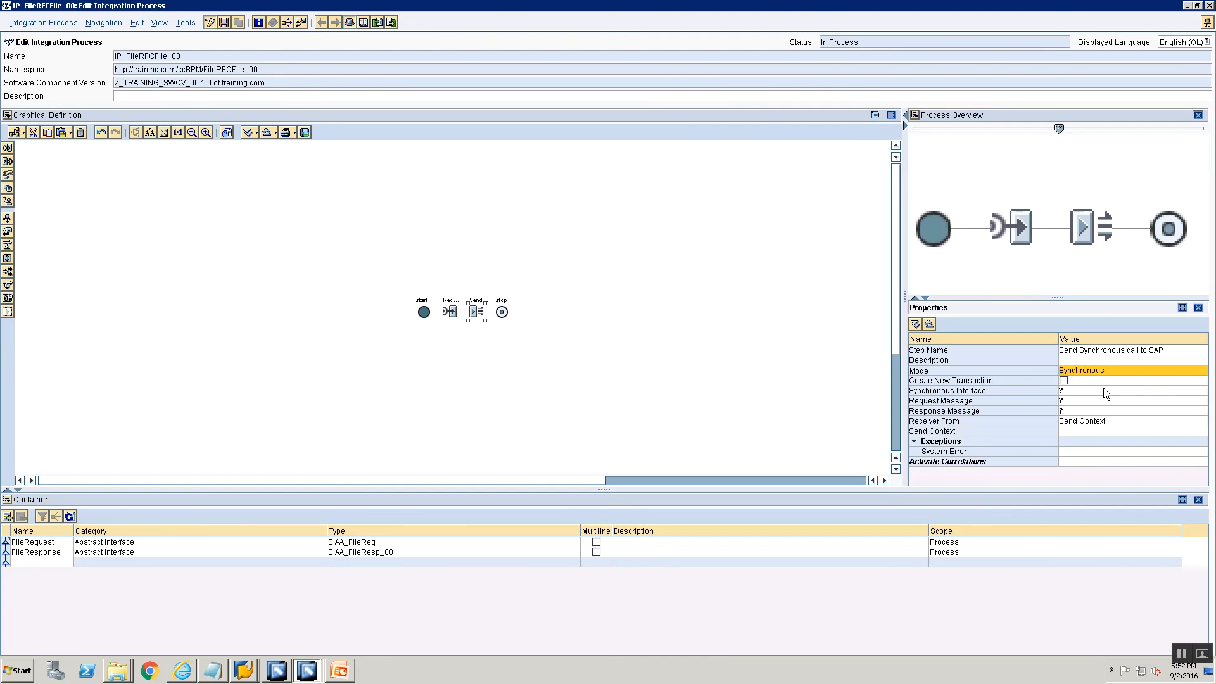
click(1100, 391)
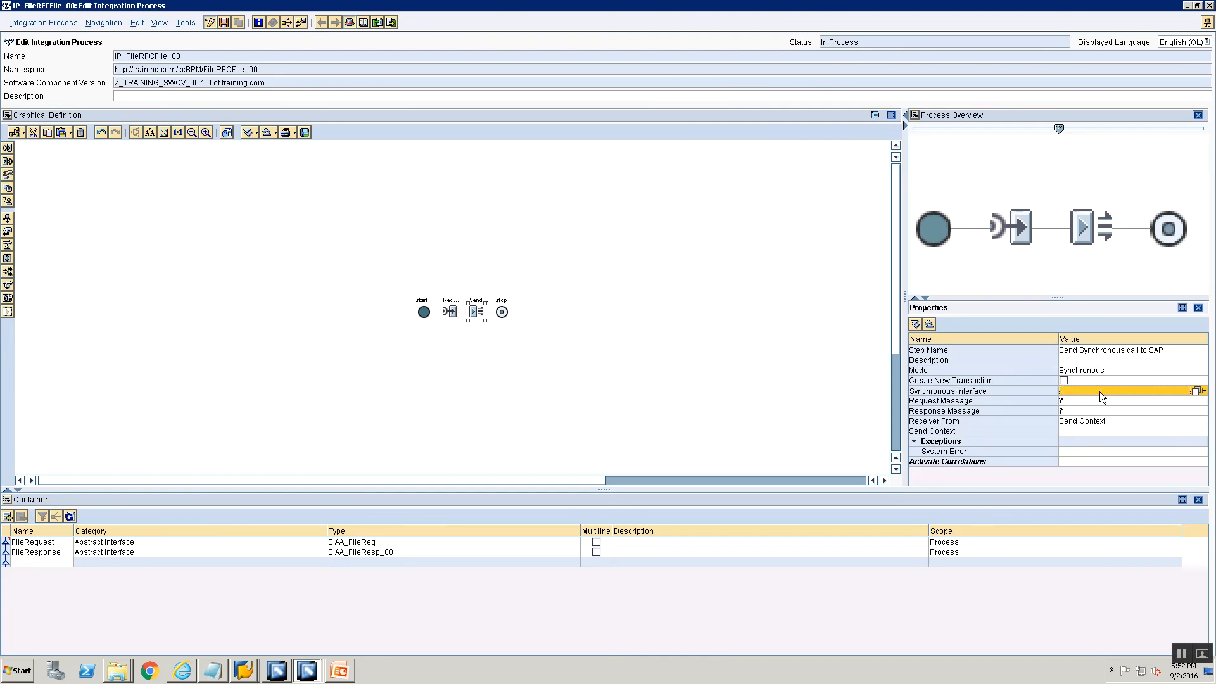
click(1195, 392)
click(340, 298)
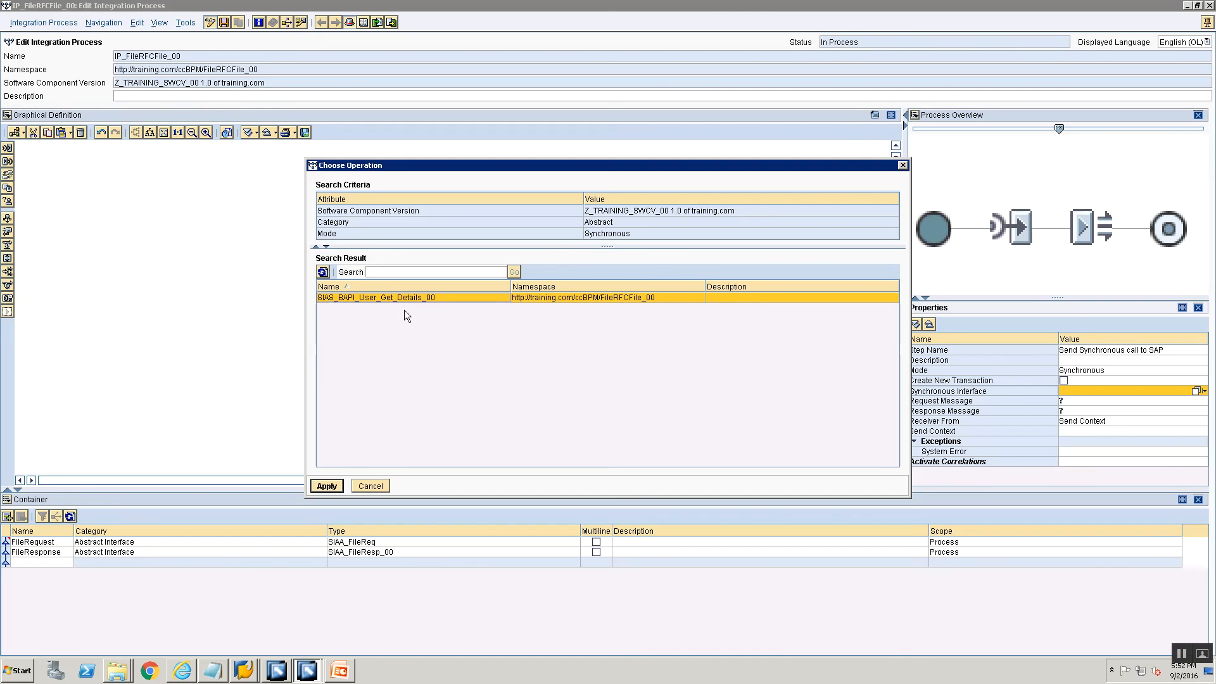
click(326, 486)
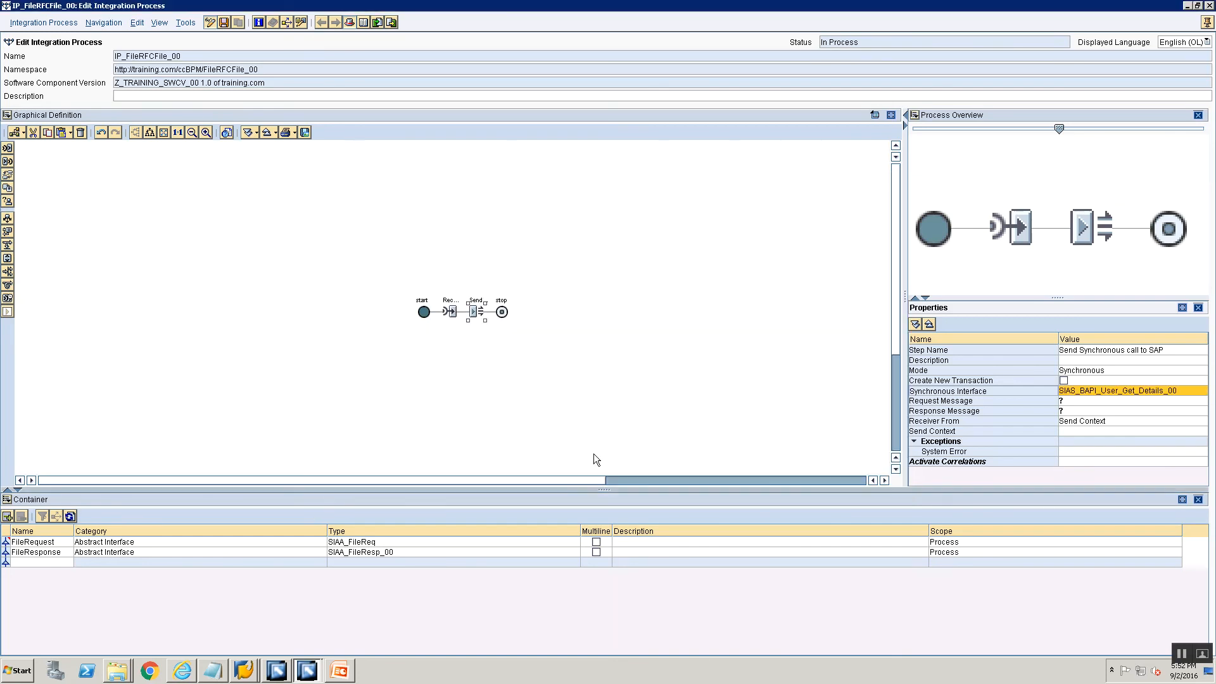
- Assign FileRequest as the request message and FileResponse as the response message of the synchronous Send step
click(1115, 410)
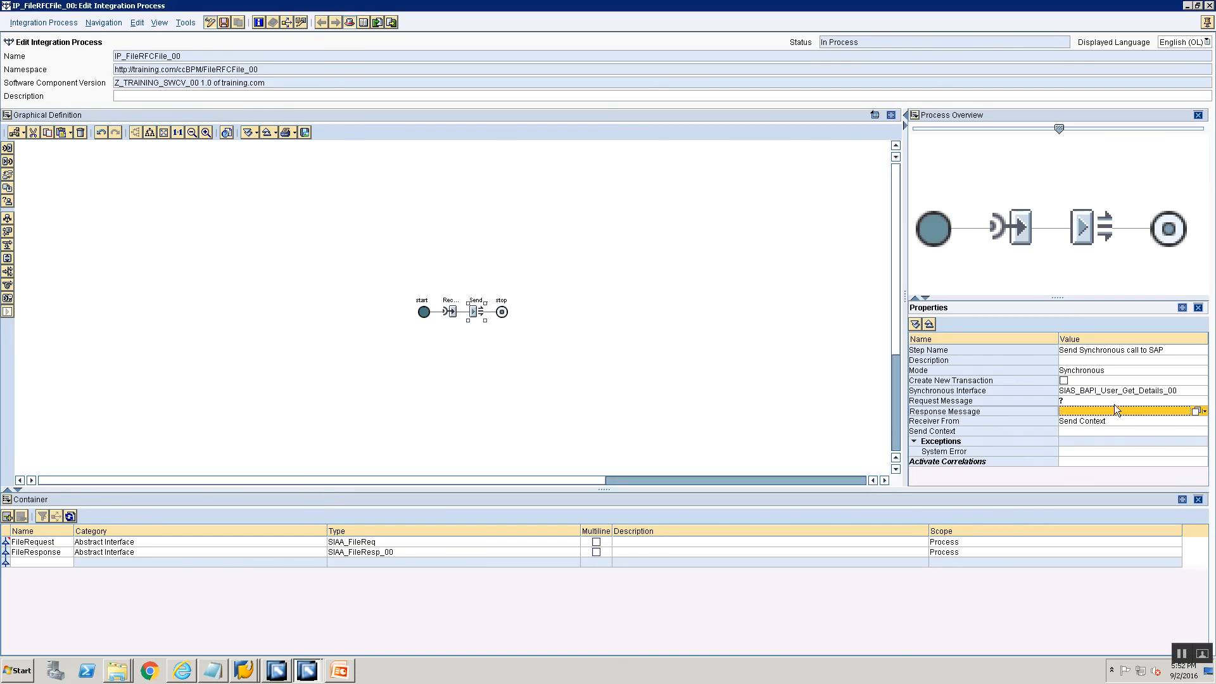
click(1149, 399)
click(1196, 401)
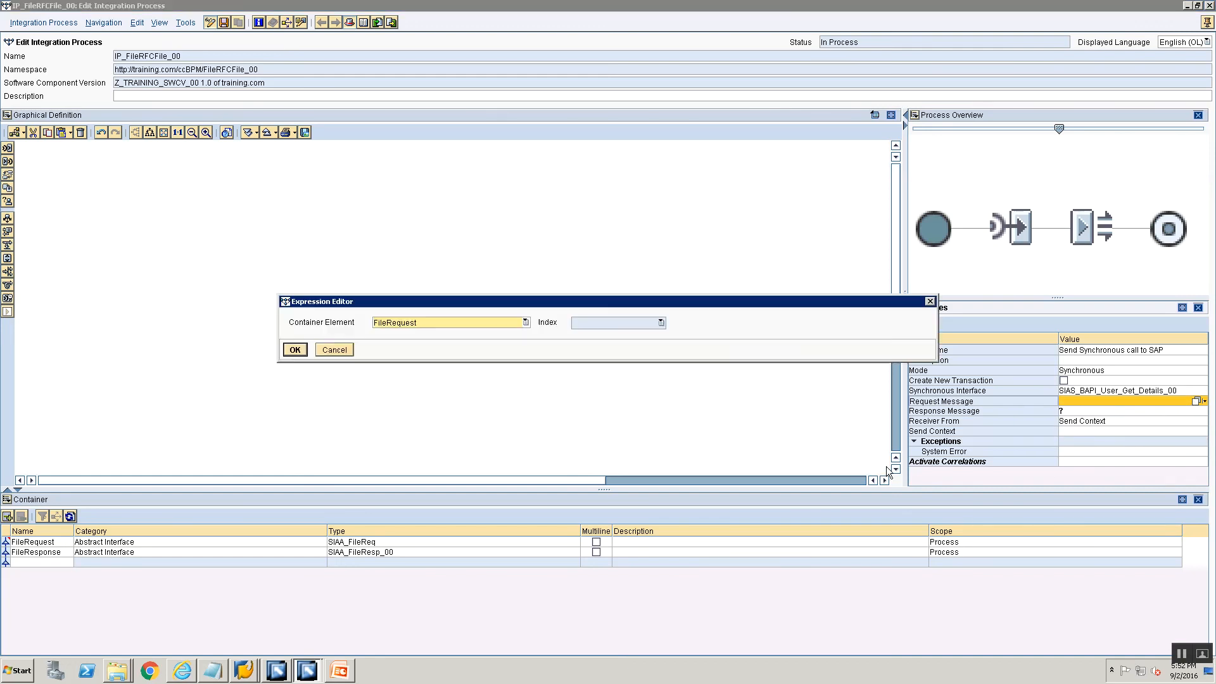
click(295, 350)
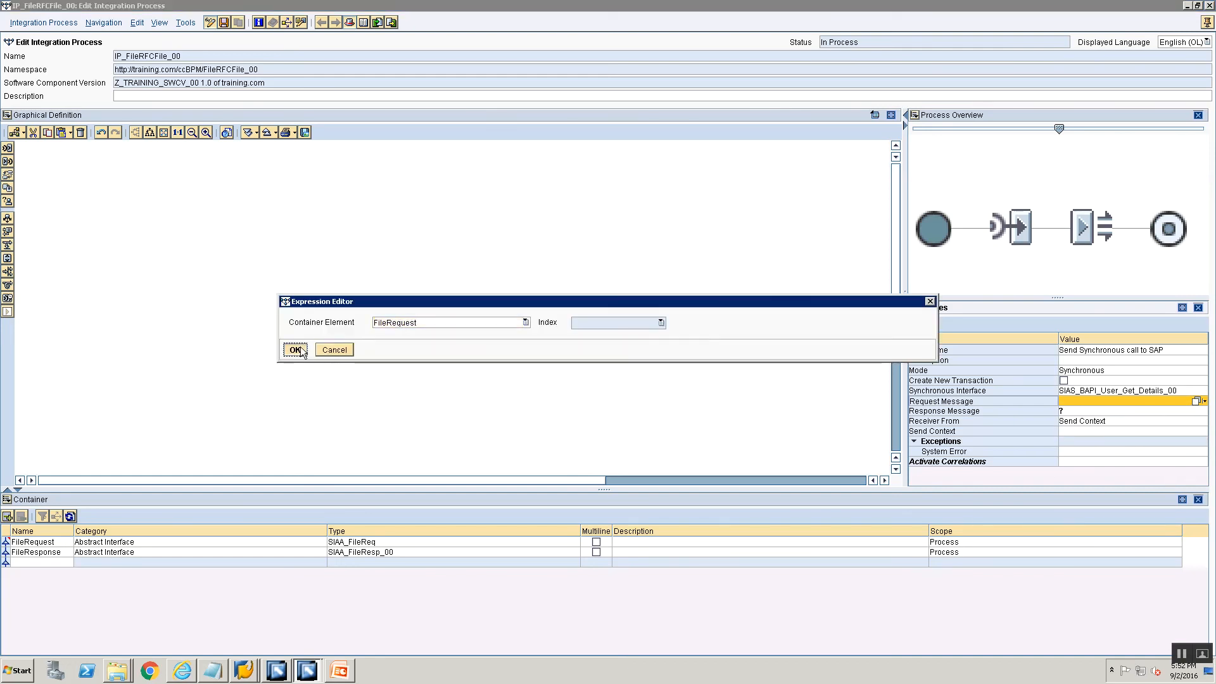
click(1088, 412)
click(1196, 411)
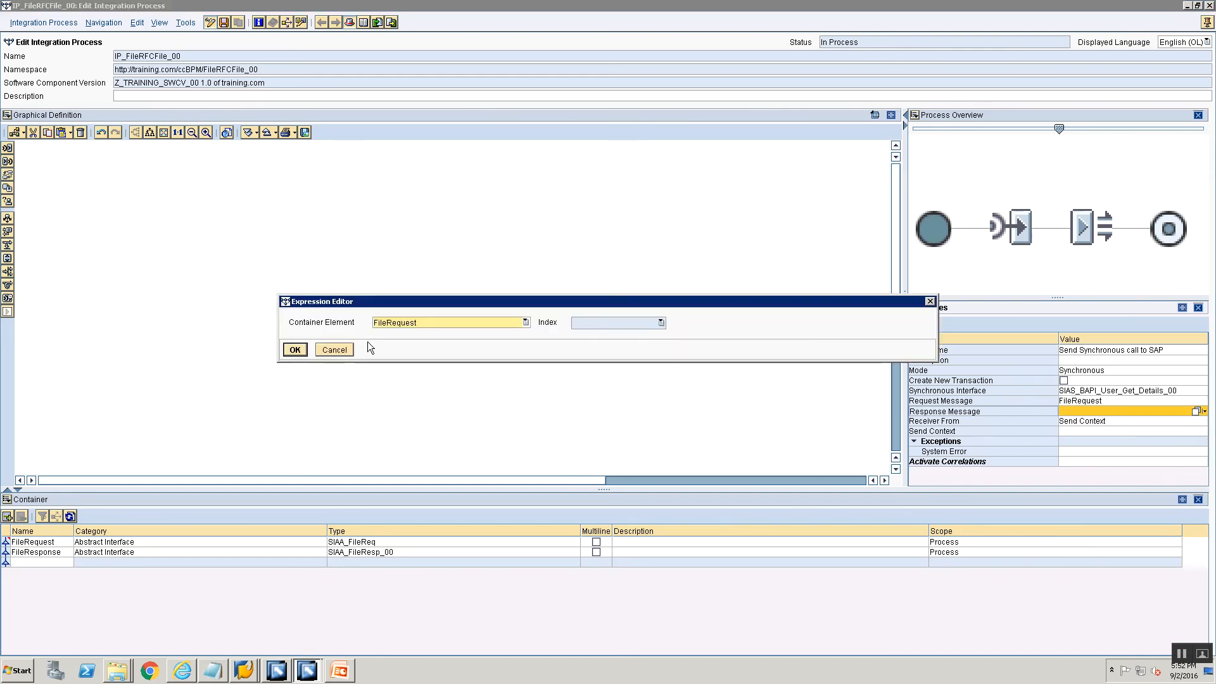
click(413, 325)
click(405, 344)
click(298, 354)
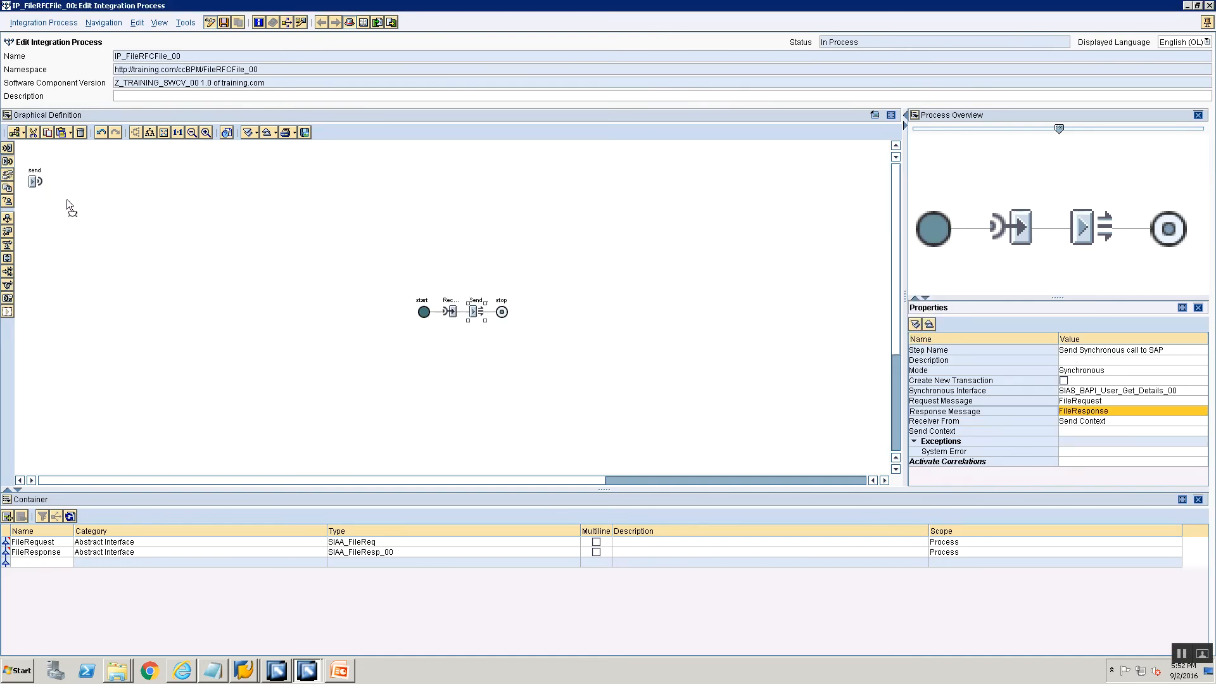
- Insert another Send step before the stop node and name it "Send File Response"
drag(67, 199, 253, 272)
drag(476, 313, 500, 313)
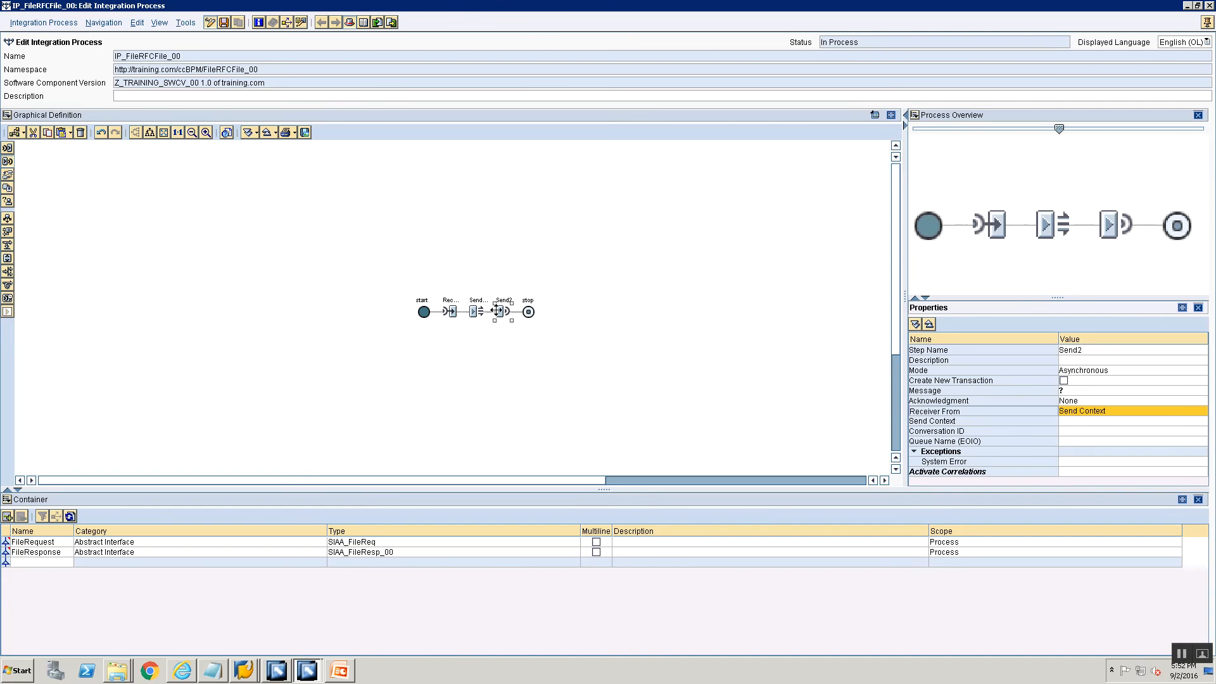
click(1160, 352)
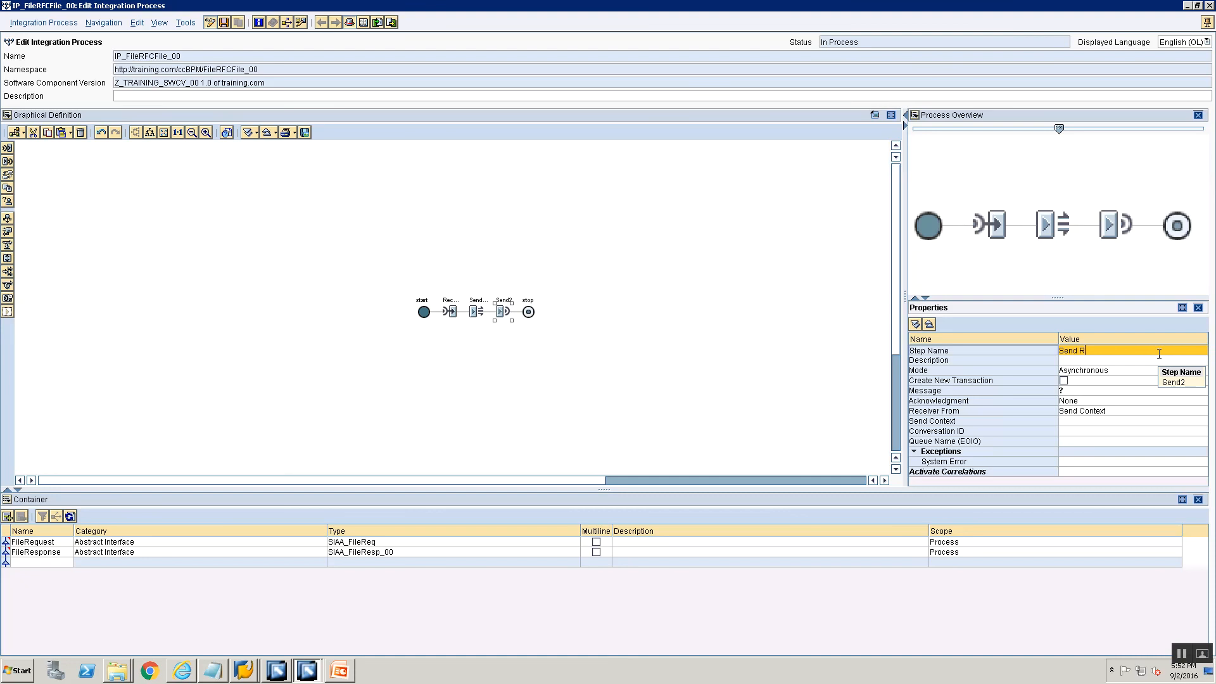
text(Send File Re)
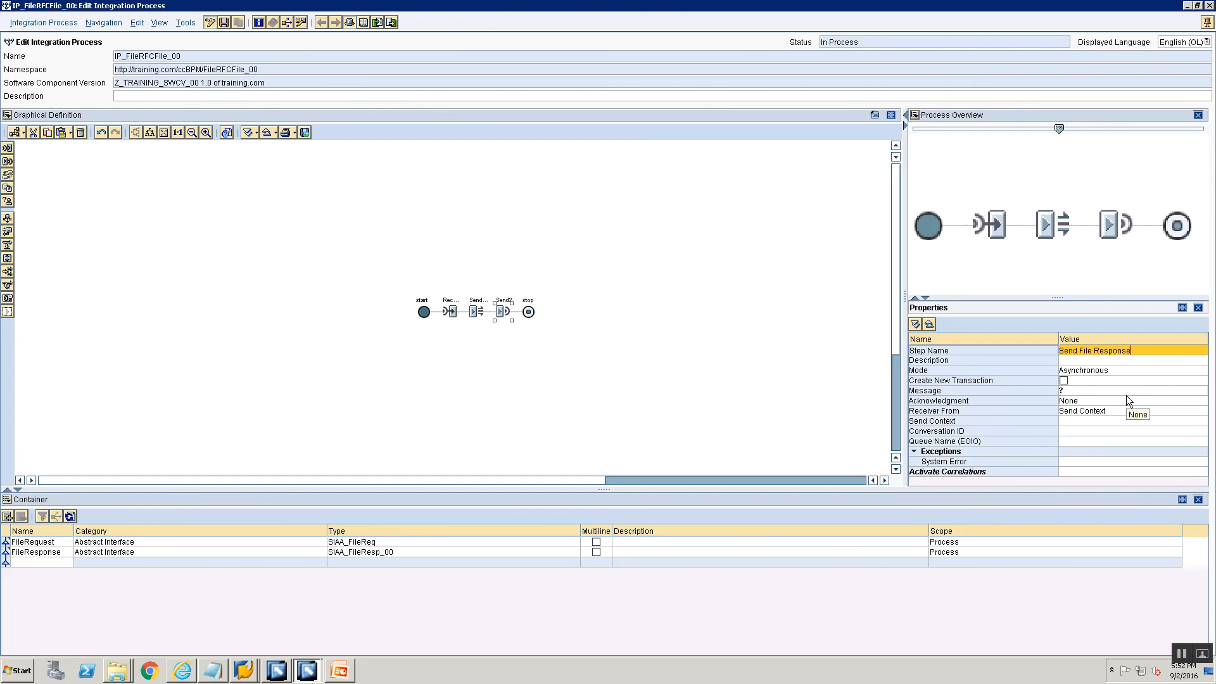
text(sponse)
- Assign the container element FileResponse as the message of the Send File Response step and save the process
click(1194, 391)
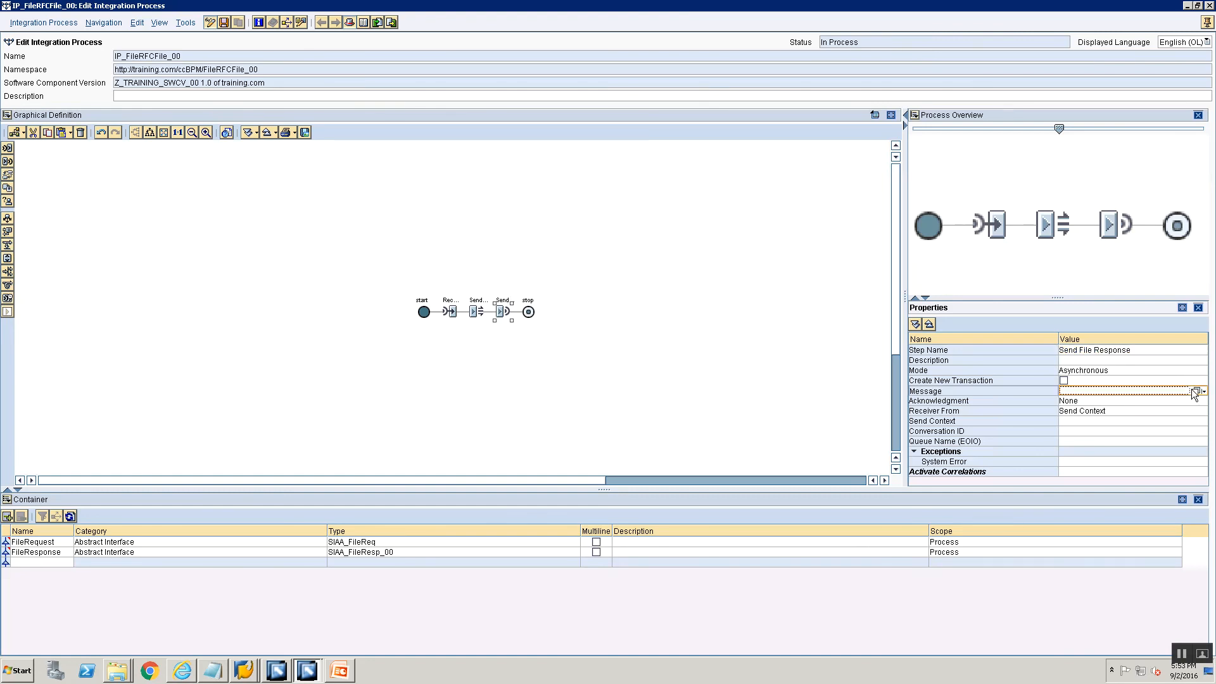
click(1195, 391)
click(429, 327)
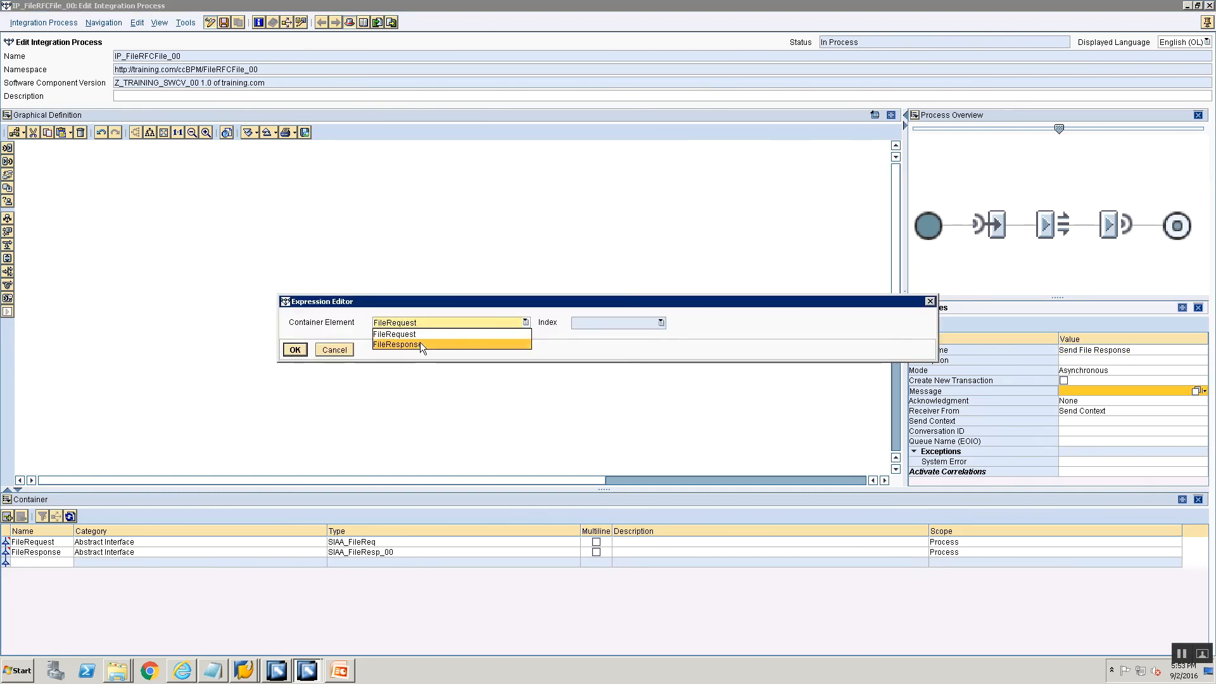
click(420, 342)
click(295, 350)
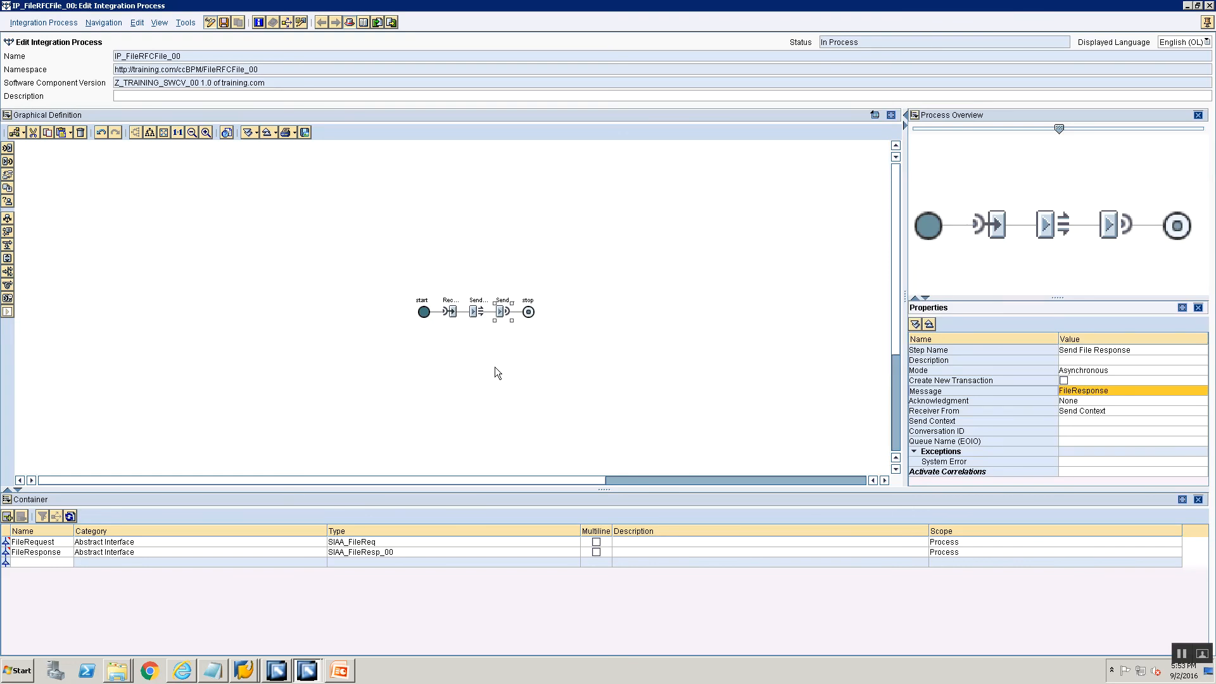
key(ctrl+s)
- Reattach the process editor to the main window and run a check on the integration process, closing its log
click(1208, 23)
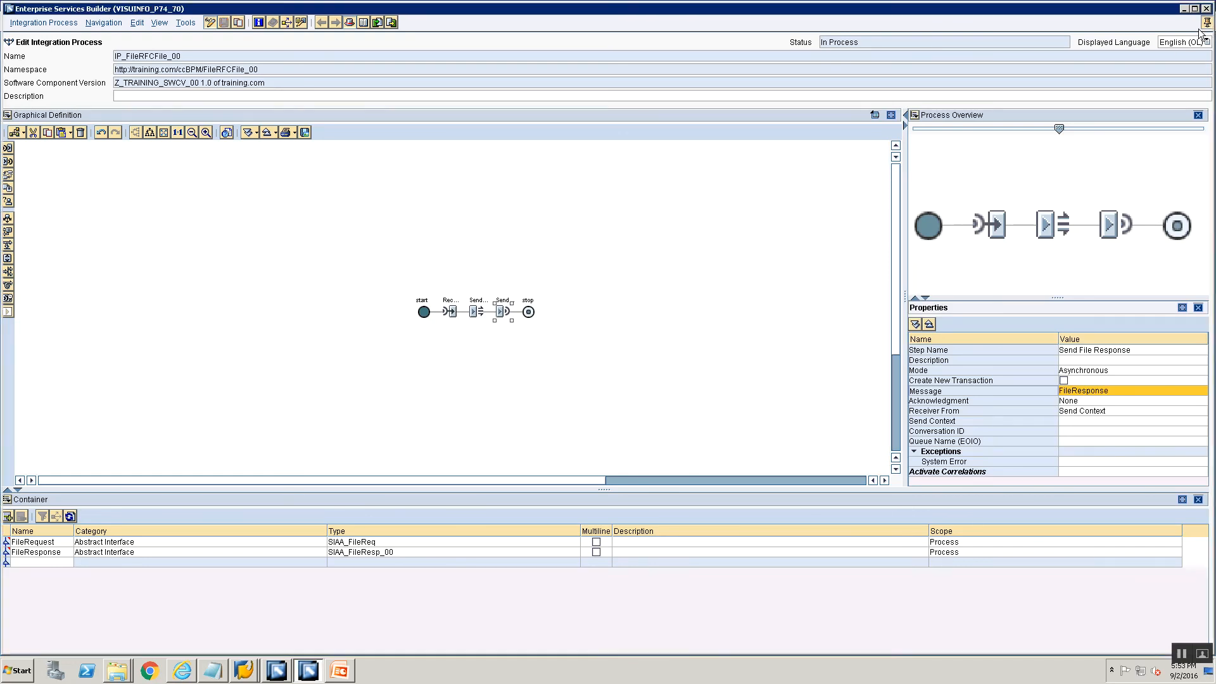
click(330, 60)
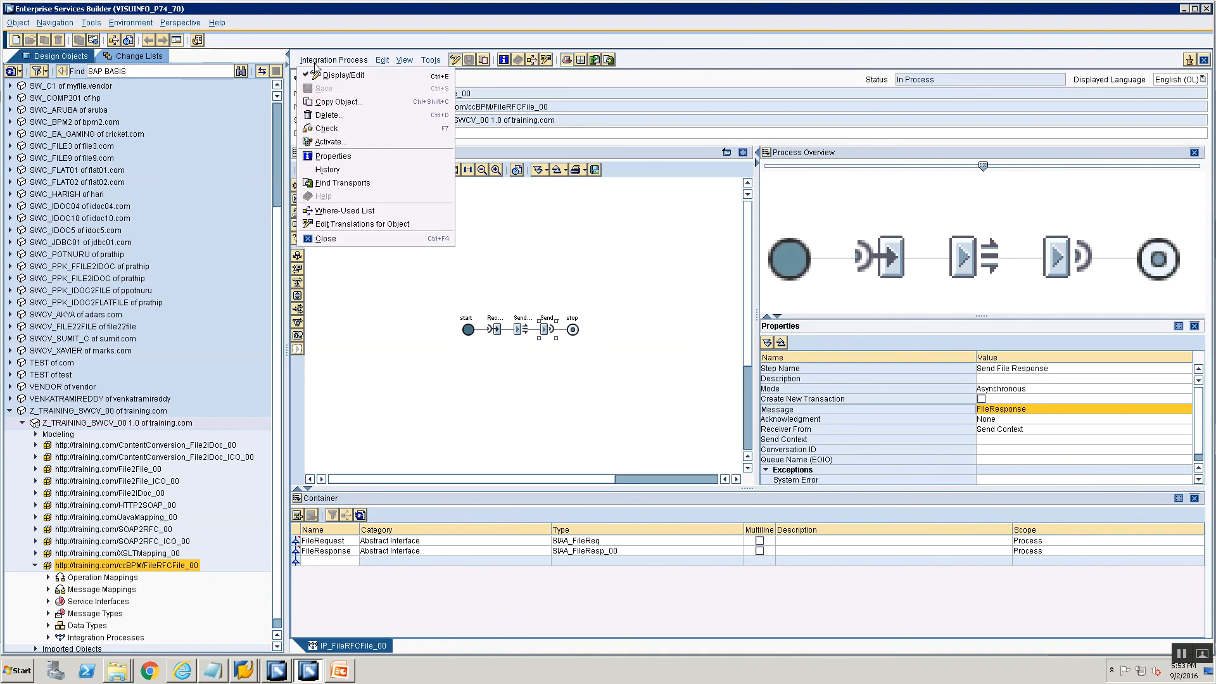
click(327, 129)
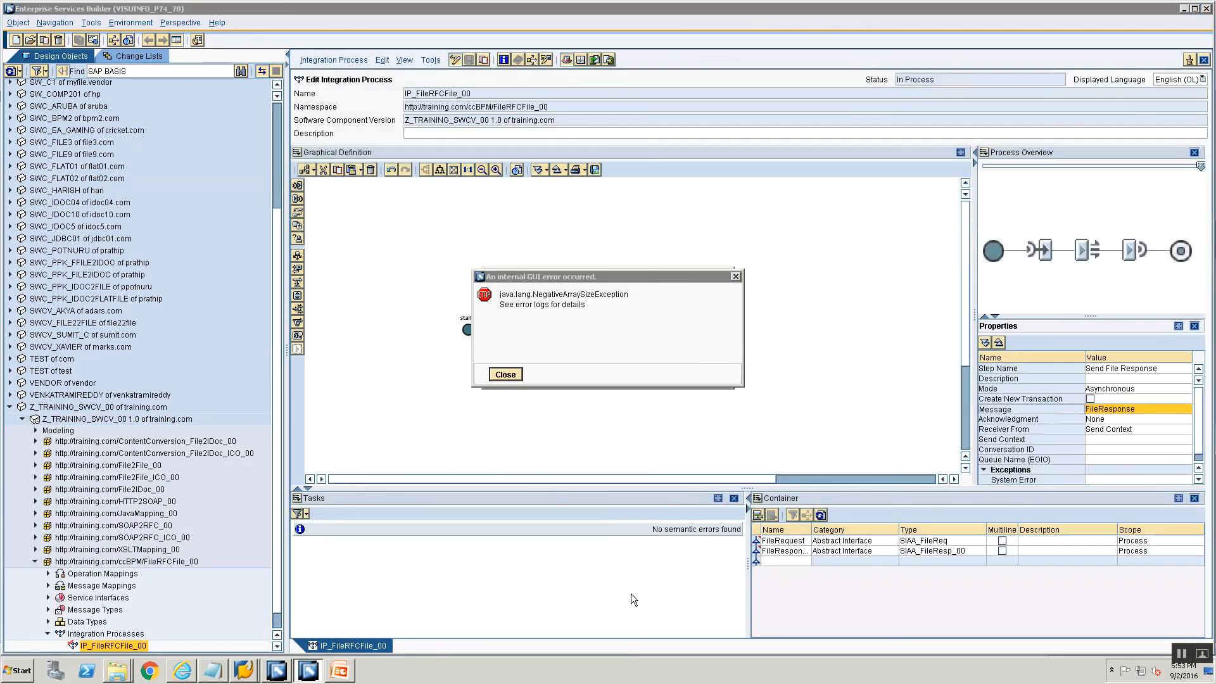
click(506, 374)
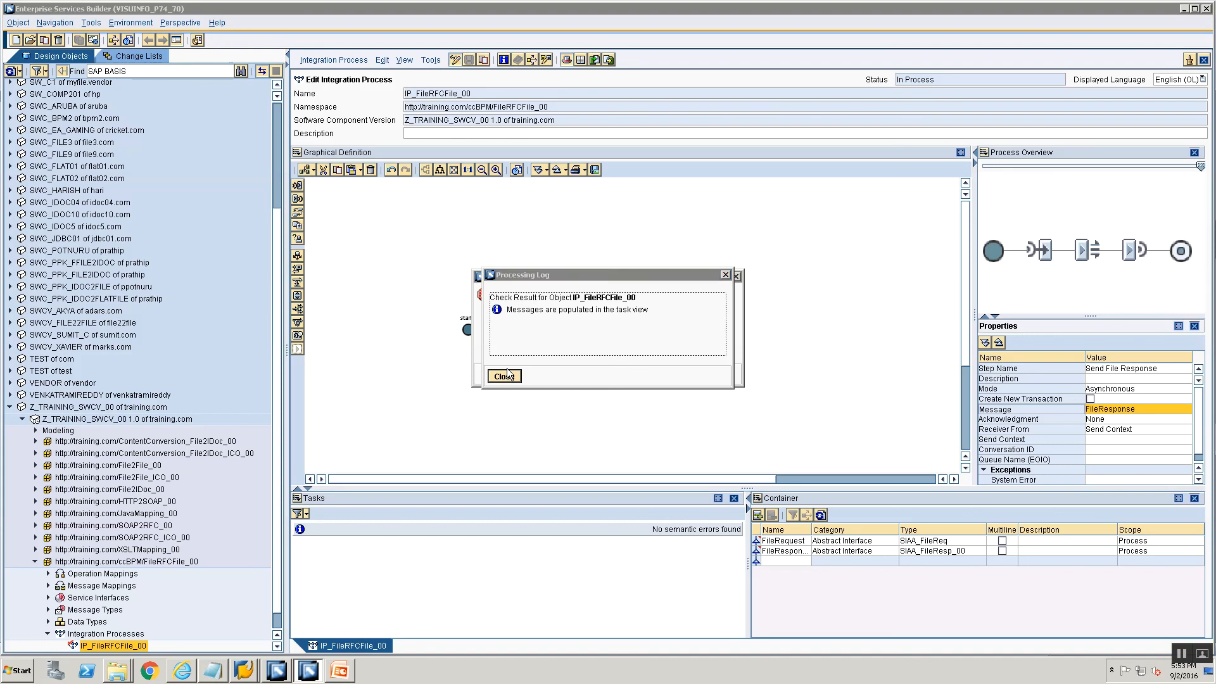
click(505, 376)
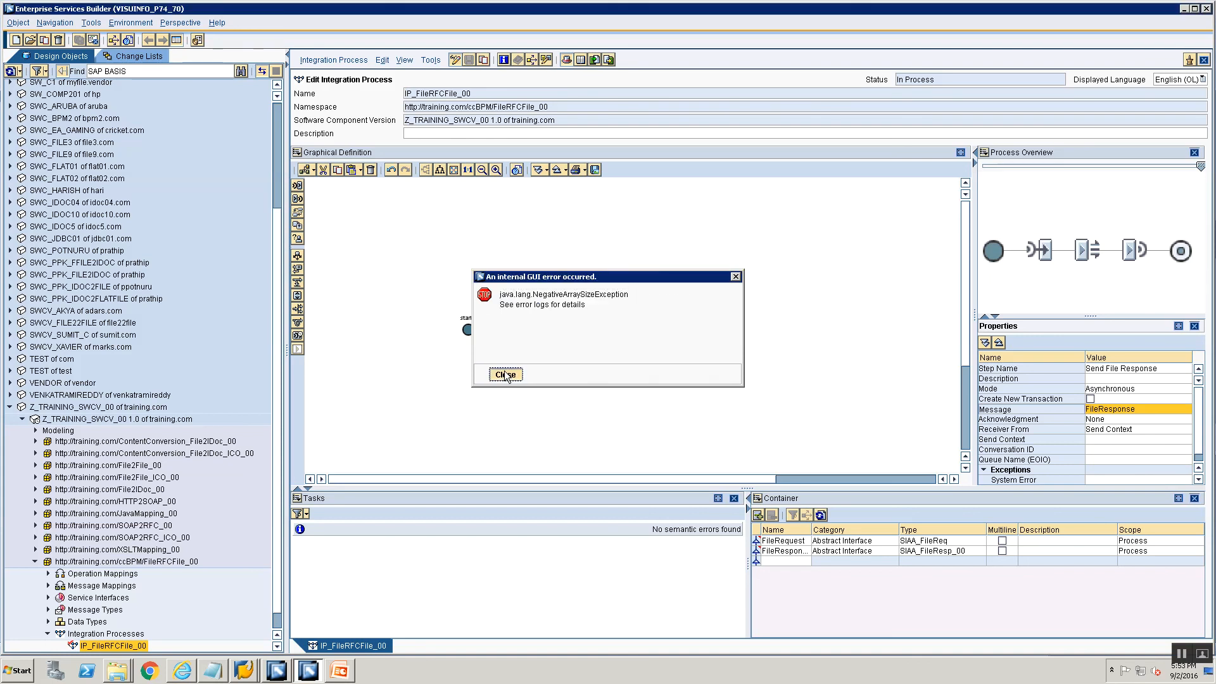
- Dismiss the internal GUI error, check the integration process IP_FileRFCFile_00 again, and close the processing log
click(506, 376)
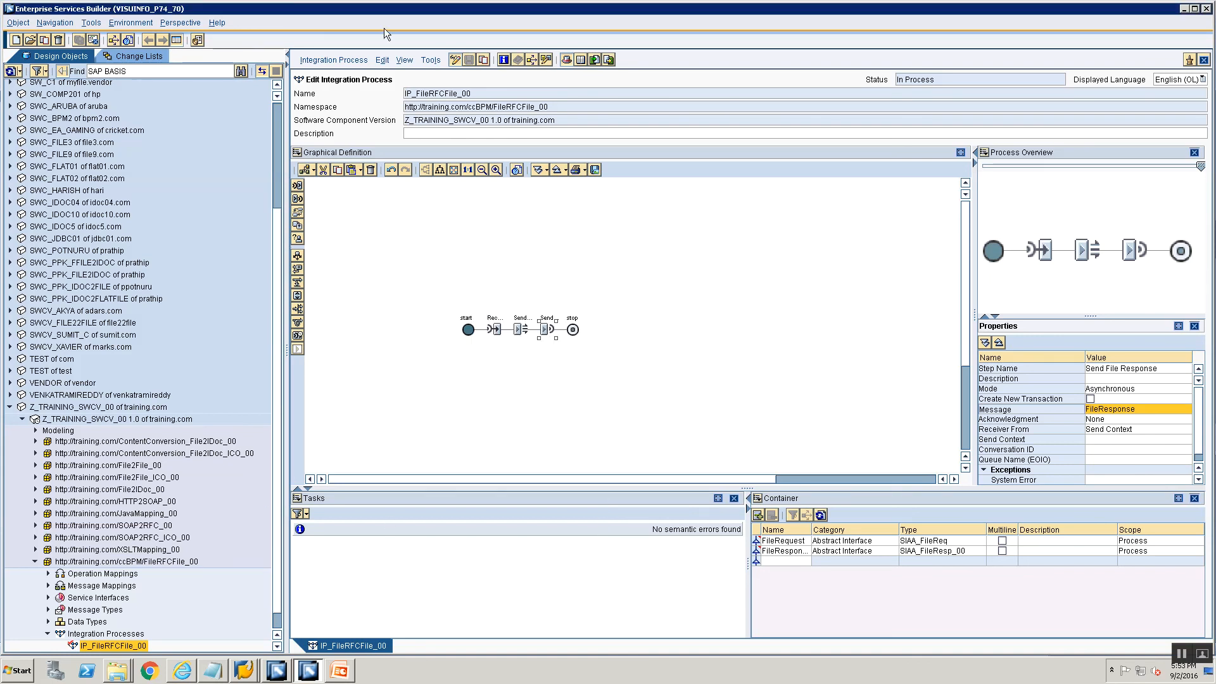
click(350, 59)
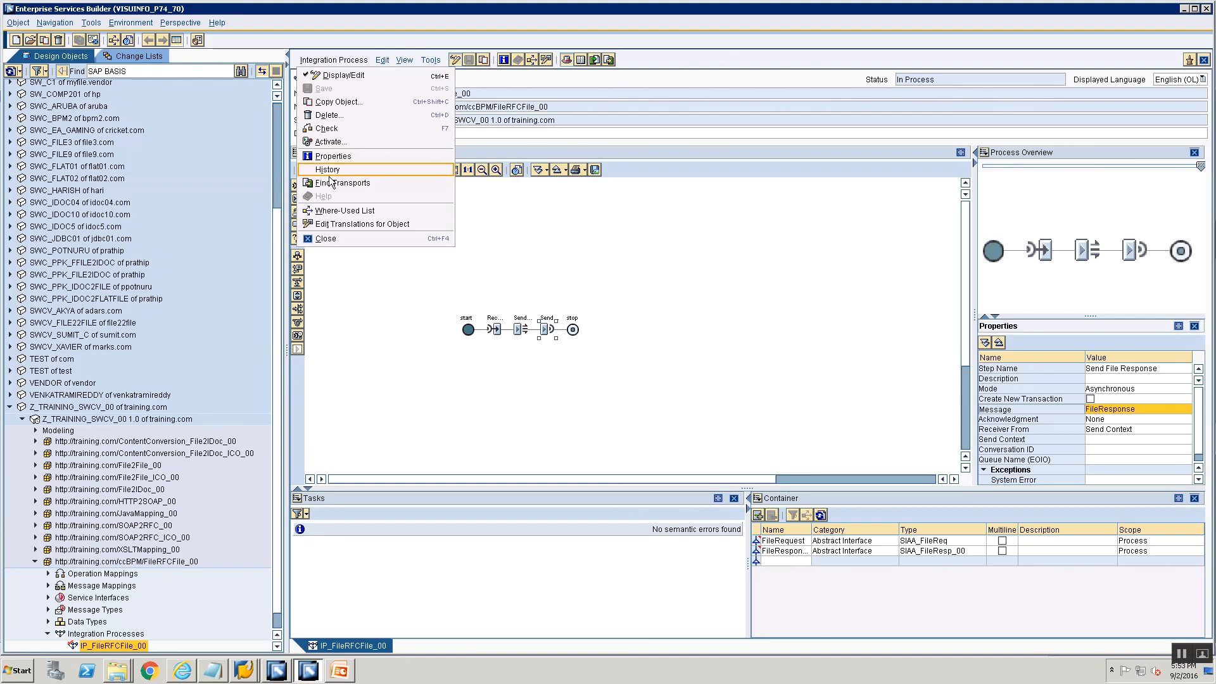
click(333, 128)
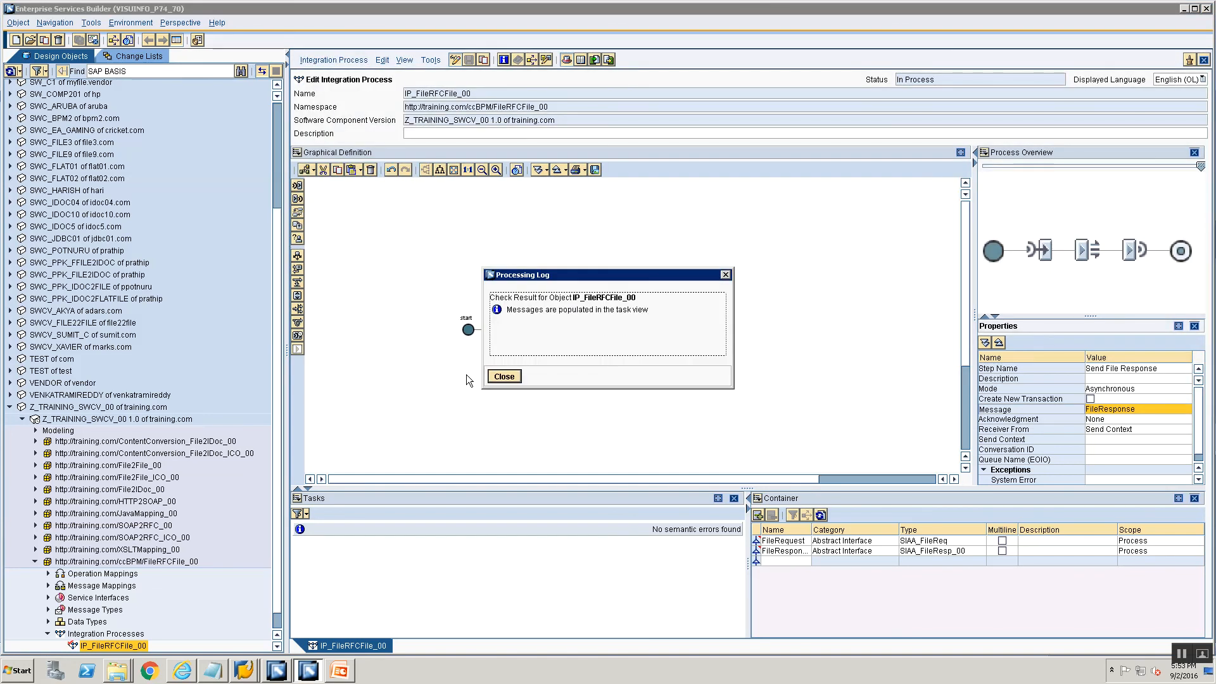
click(504, 377)
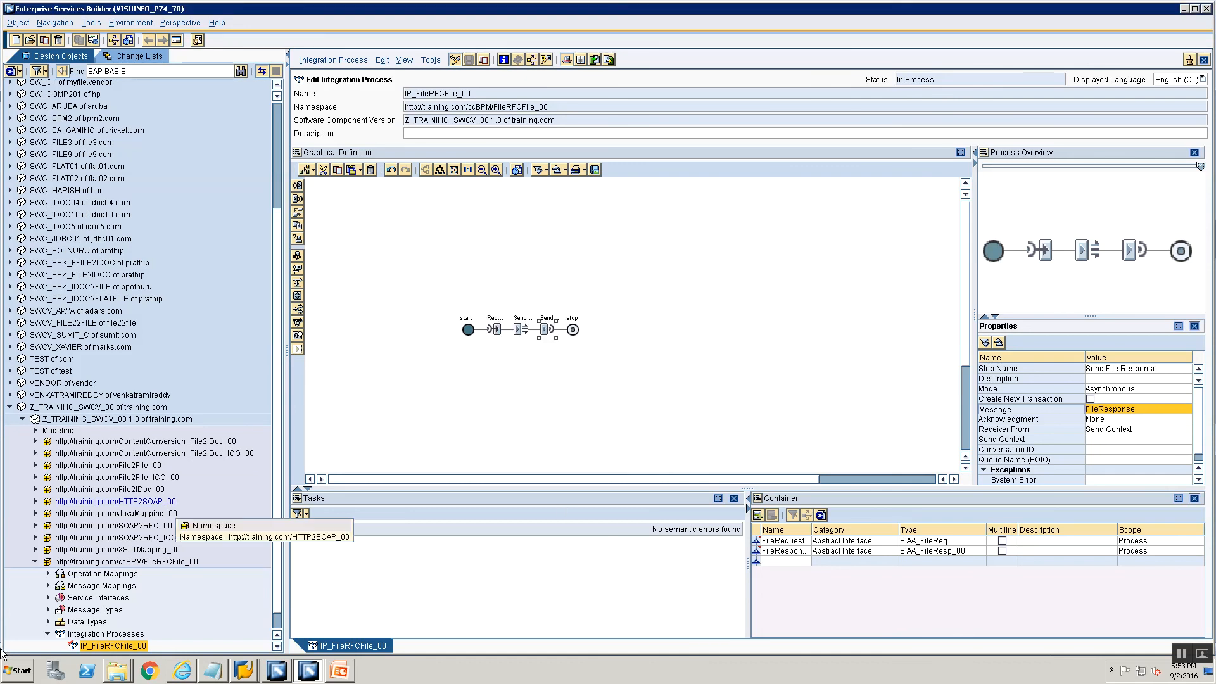
- Activate the open standard change list of Z_TRANING_SWCV_00 containing IP_FileRFCFile_00 and close the activation message
click(117, 56)
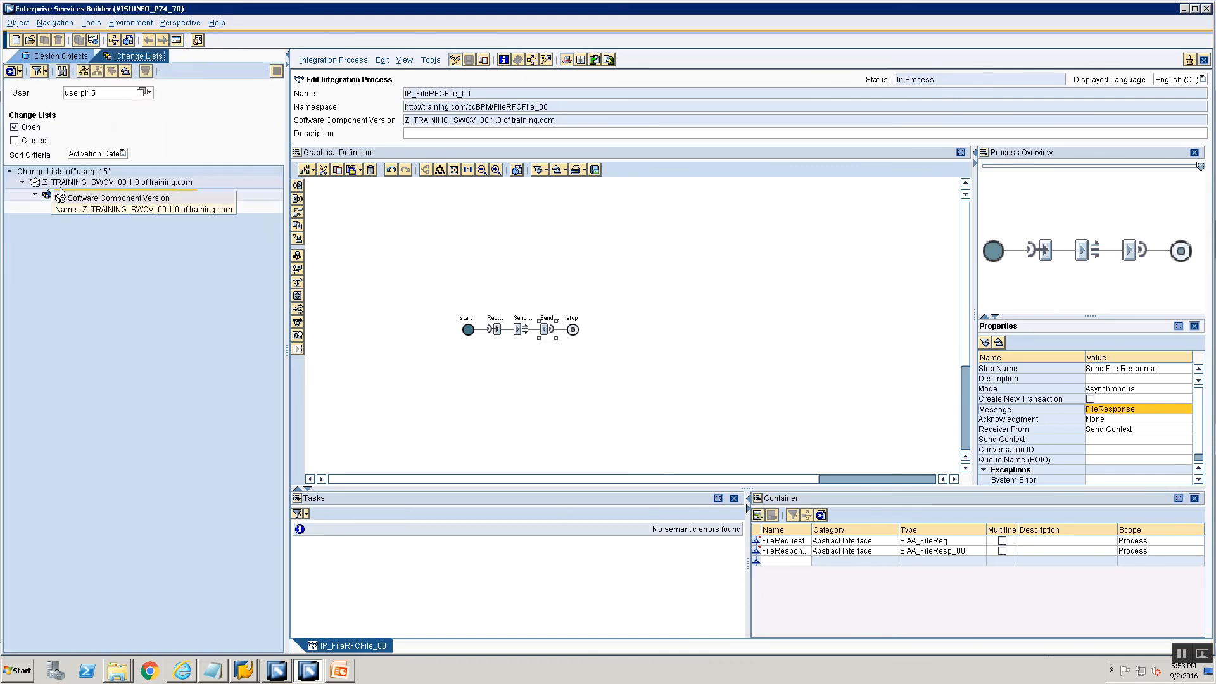
right_click(84, 198)
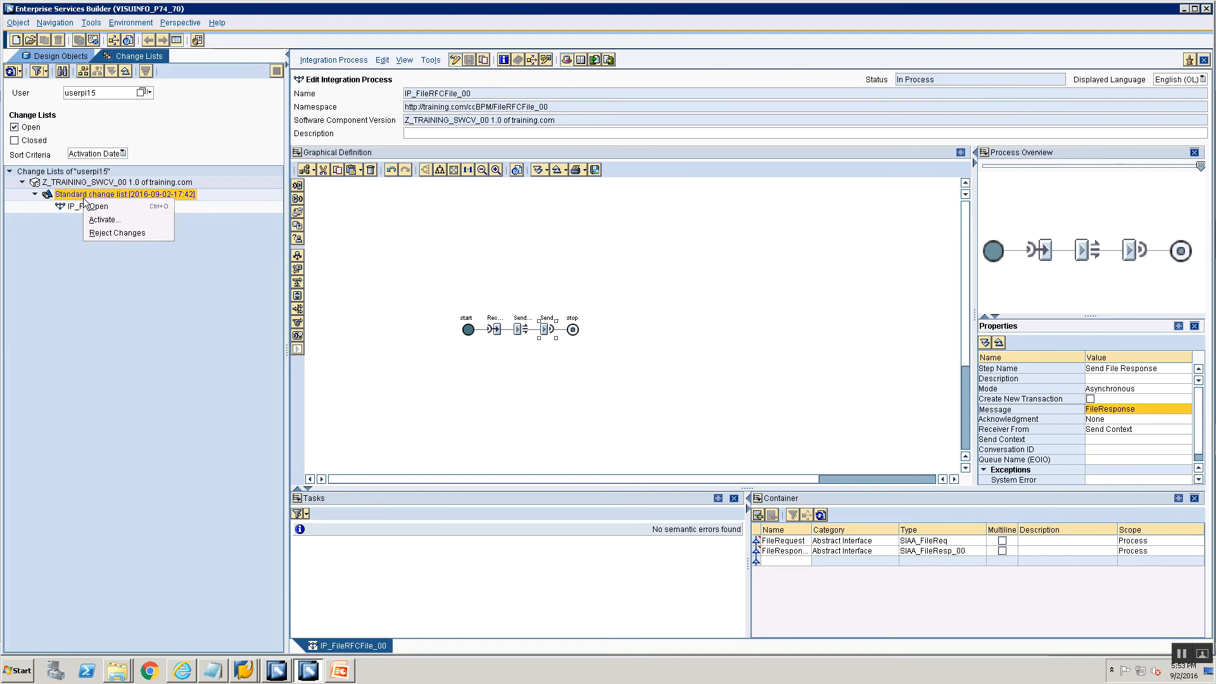
click(106, 220)
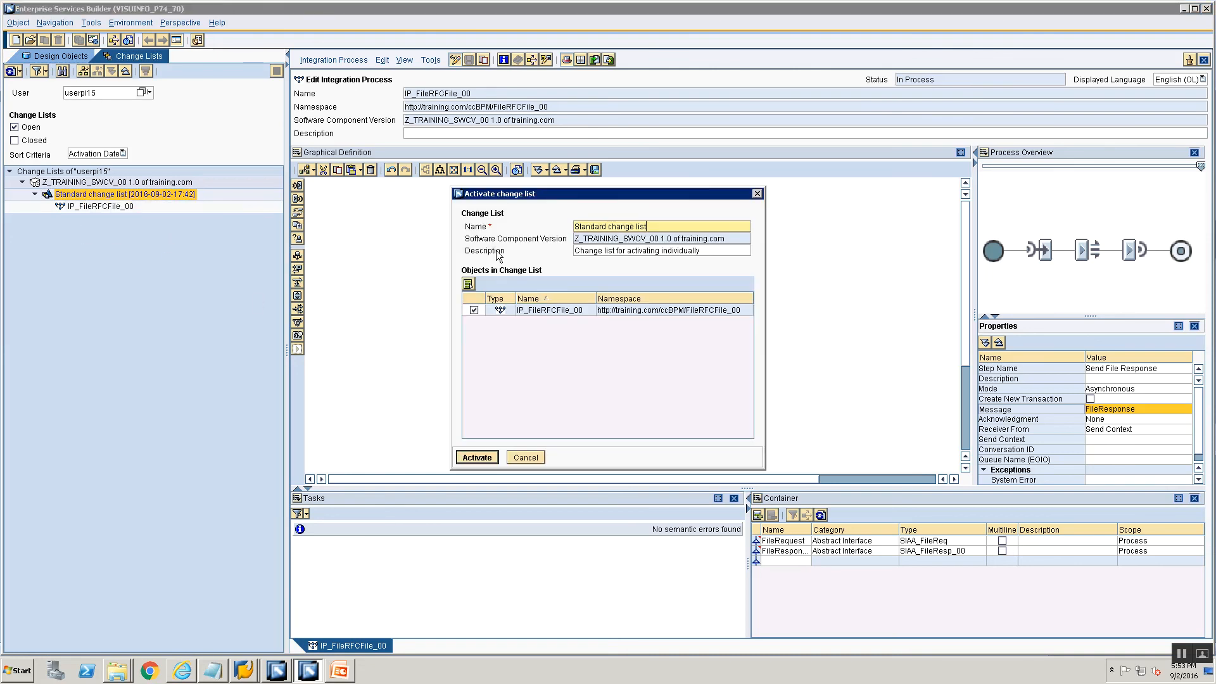
click(479, 458)
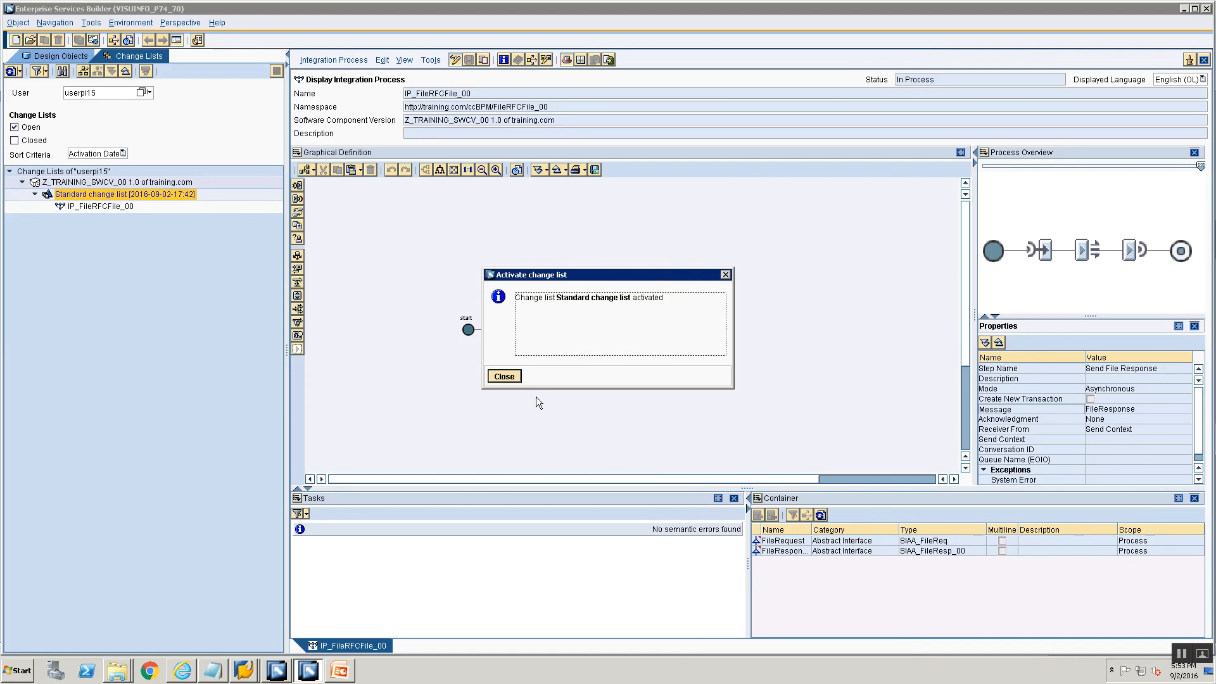
click(504, 376)
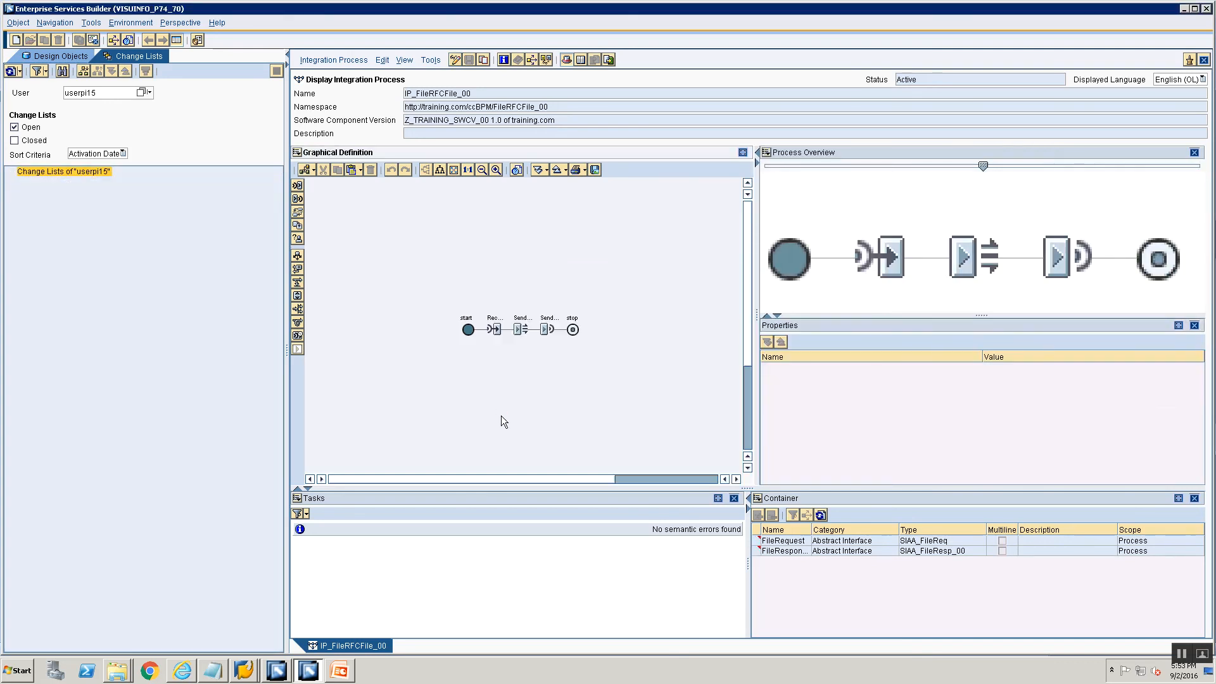